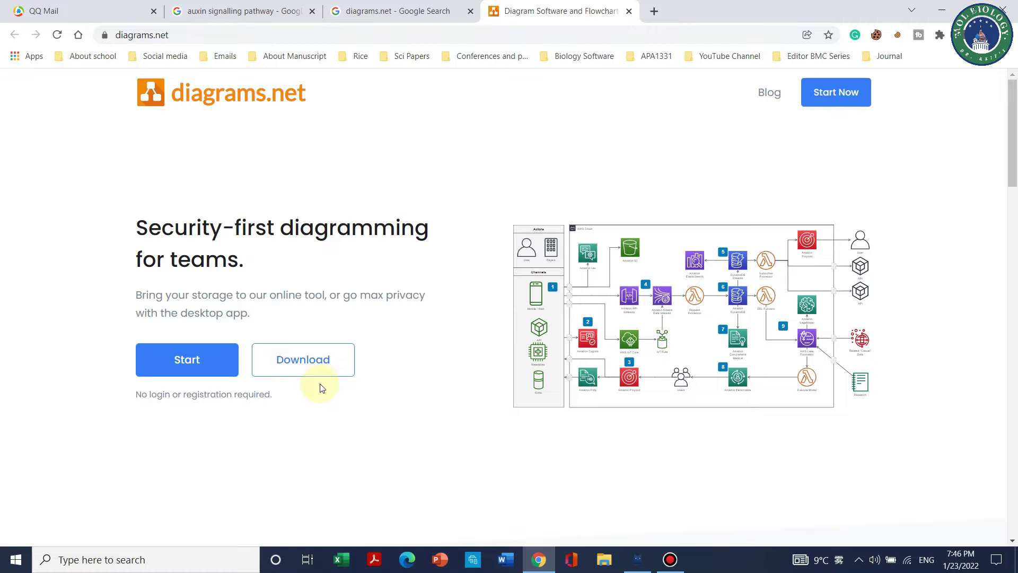
Start the online diagram editor from the diagrams.net home page and look over the diagram that loads
{"action": "left_click", "coordinate": [219, 366]}
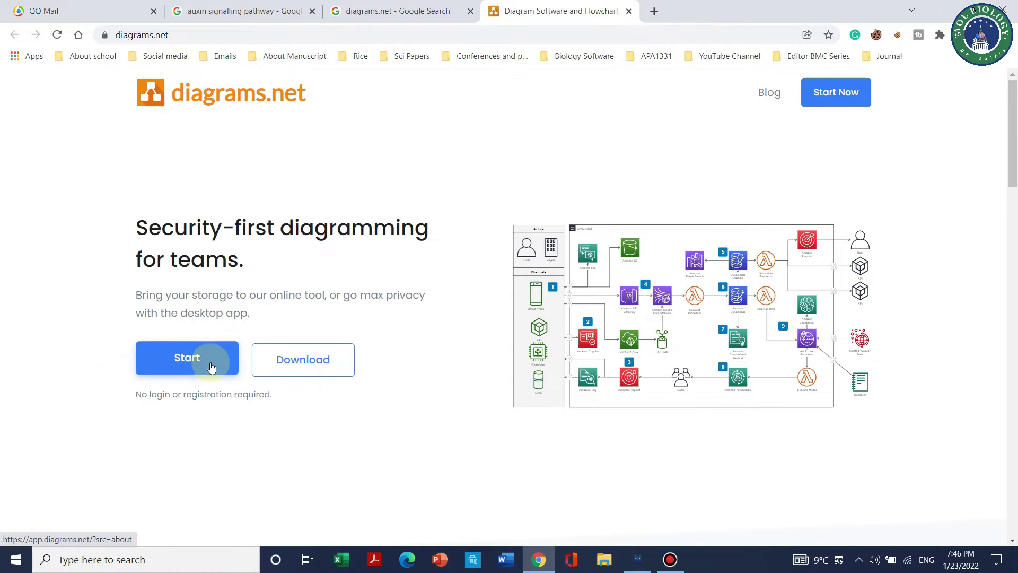
{"action": "left_click", "coordinate": [195, 368]}
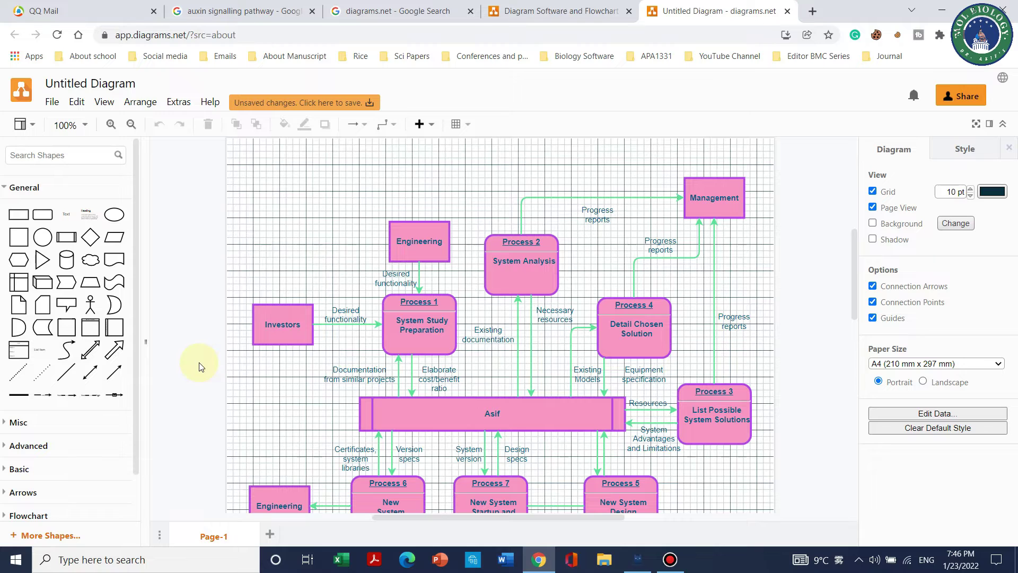
{"action": "scroll", "coordinate": [782, 291], "scroll_direction": "down", "scroll_amount": 5}
{"action": "scroll", "coordinate": [609, 257], "scroll_direction": "up", "scroll_amount": 3}
{"action": "scroll", "coordinate": [614, 357], "scroll_direction": "up", "scroll_amount": 6}
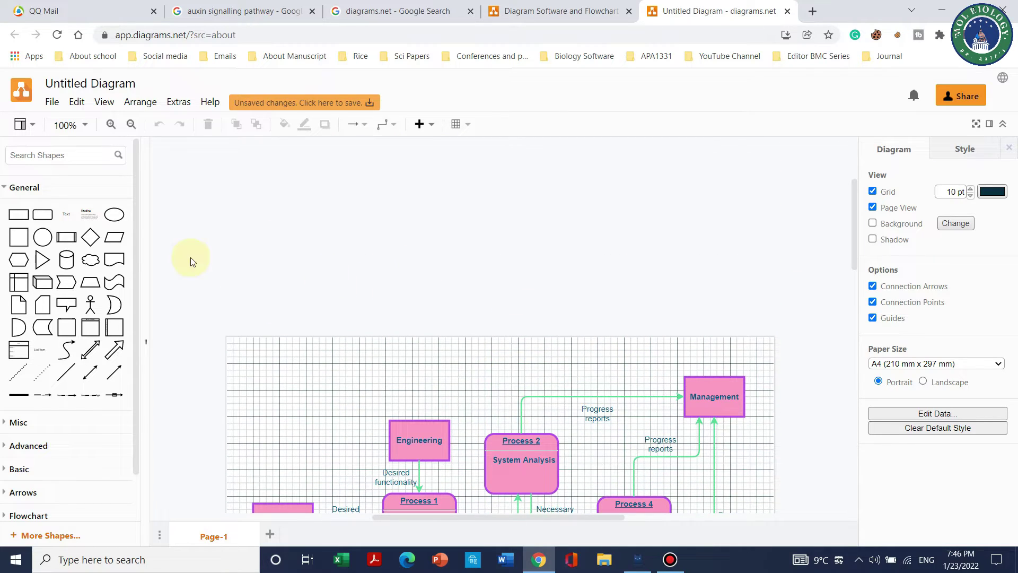
Start a new diagram and browse the Business, Charts and Engineering template categories
{"action": "left_click", "coordinate": [53, 108]}
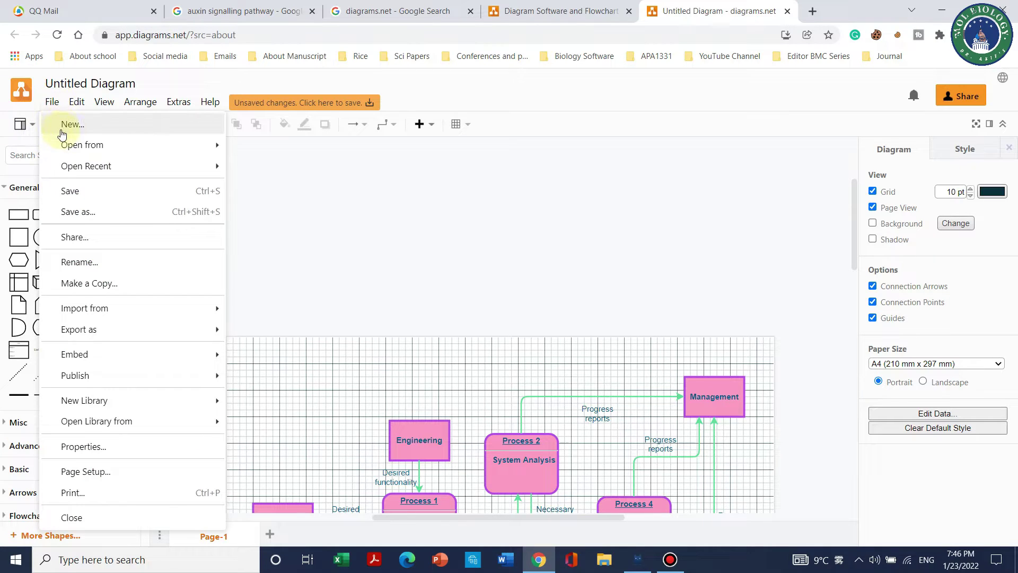
{"action": "left_click", "coordinate": [99, 127]}
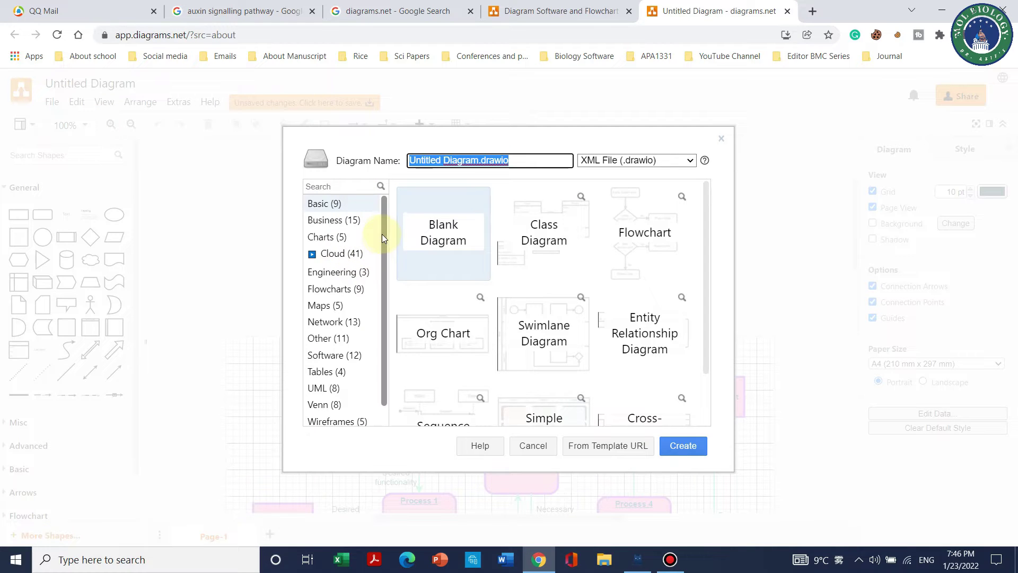
{"action": "scroll", "coordinate": [383, 231], "scroll_direction": "down", "scroll_amount": 1}
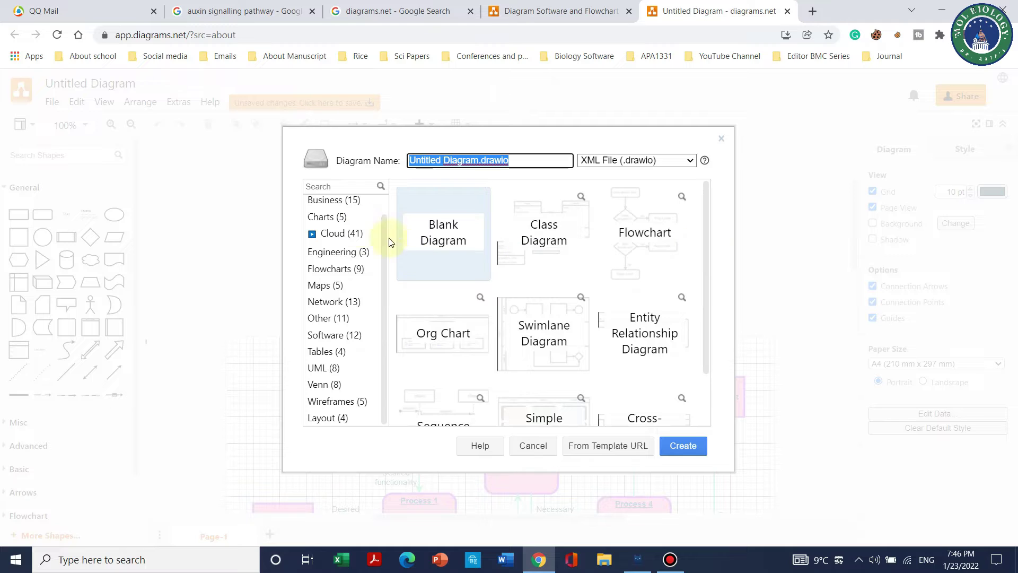
{"action": "scroll", "coordinate": [332, 232], "scroll_direction": "up", "scroll_amount": 1}
{"action": "left_click", "coordinate": [334, 221]}
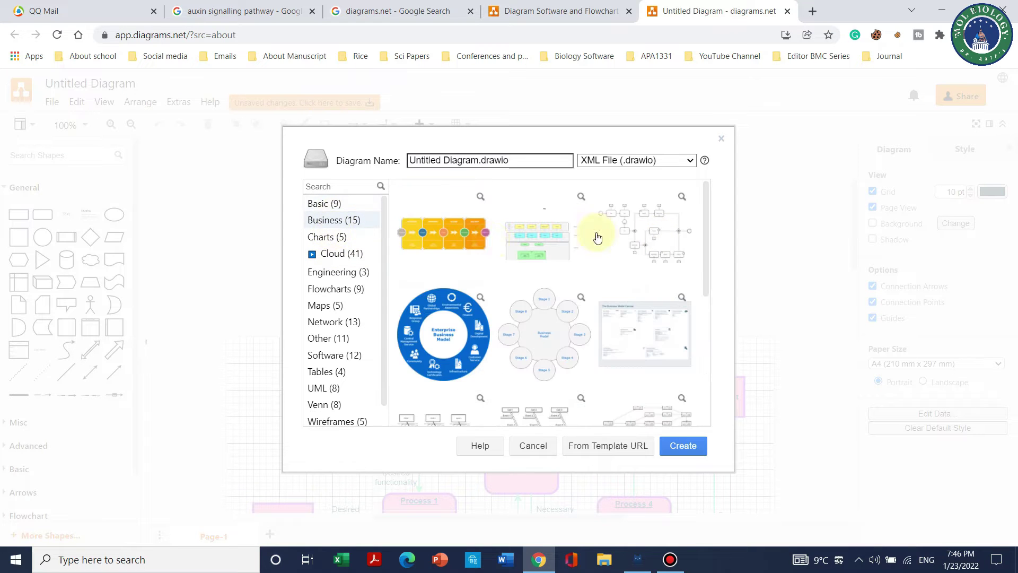
{"action": "scroll", "coordinate": [518, 322], "scroll_direction": "down", "scroll_amount": 3}
{"action": "scroll", "coordinate": [484, 302], "scroll_direction": "up", "scroll_amount": 2}
{"action": "scroll", "coordinate": [450, 278], "scroll_direction": "down", "scroll_amount": 1}
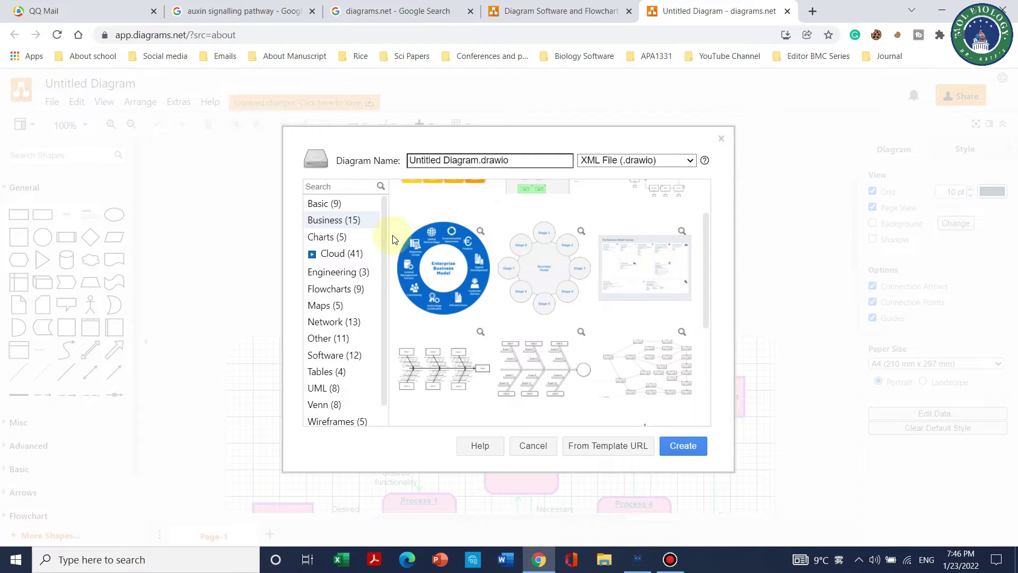
{"action": "scroll", "coordinate": [530, 275], "scroll_direction": "down", "scroll_amount": 4}
{"action": "scroll", "coordinate": [530, 276], "scroll_direction": "up", "scroll_amount": 2}
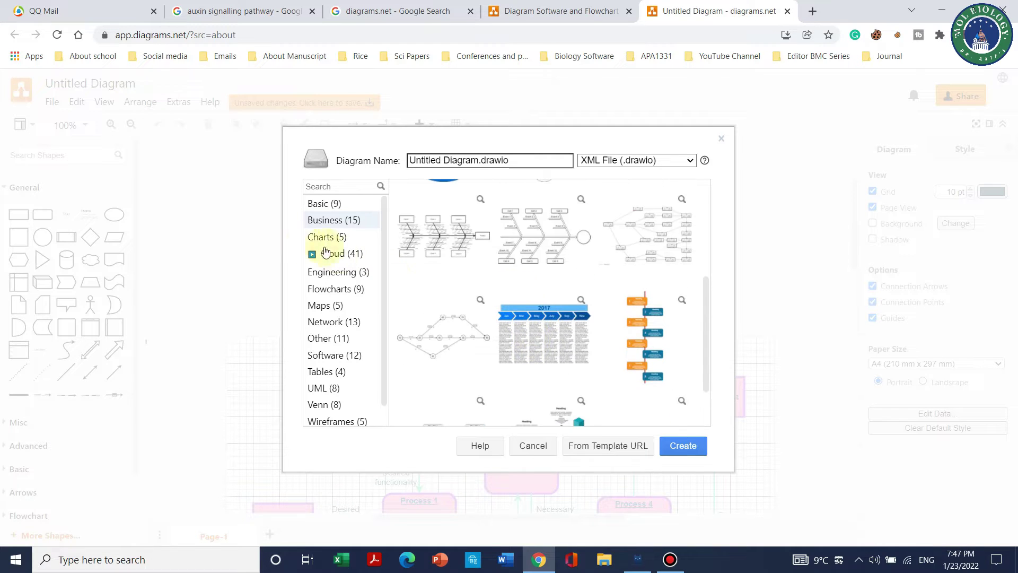
{"action": "left_click", "coordinate": [326, 237]}
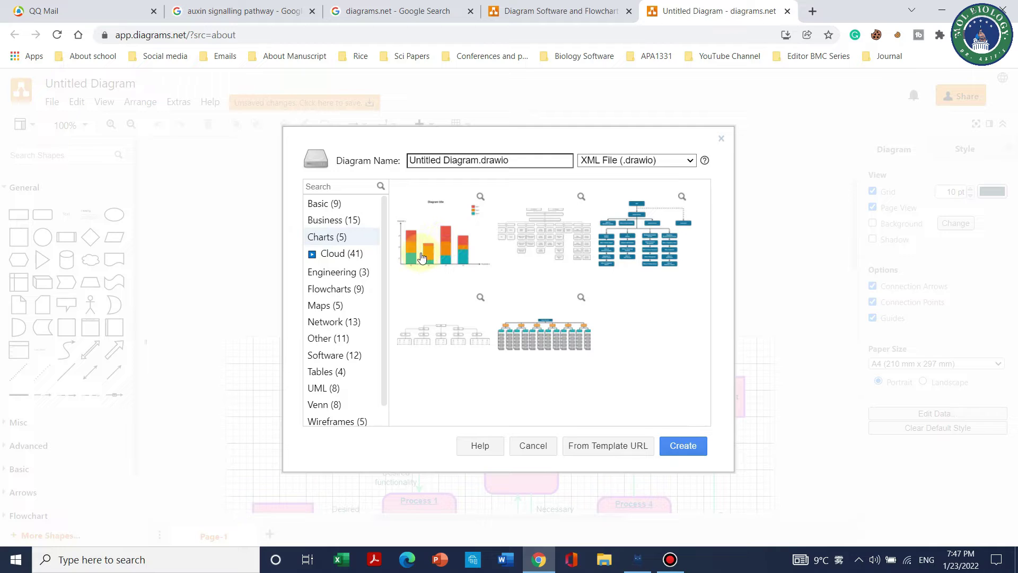
{"action": "left_click", "coordinate": [347, 273]}
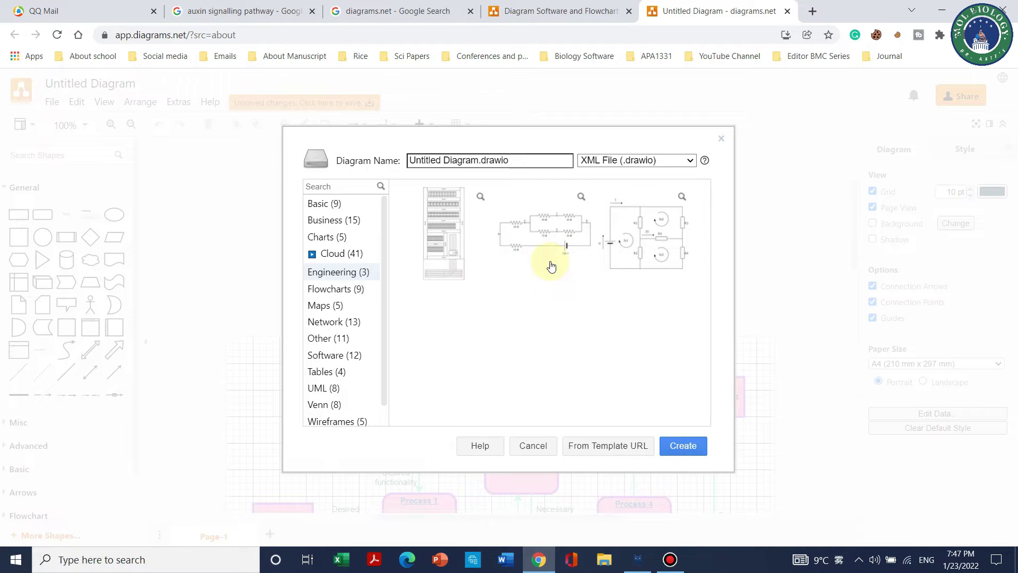
Create a diagram from the Flowcharts template with green process boxes around a central red bar
{"action": "left_click", "coordinate": [354, 295]}
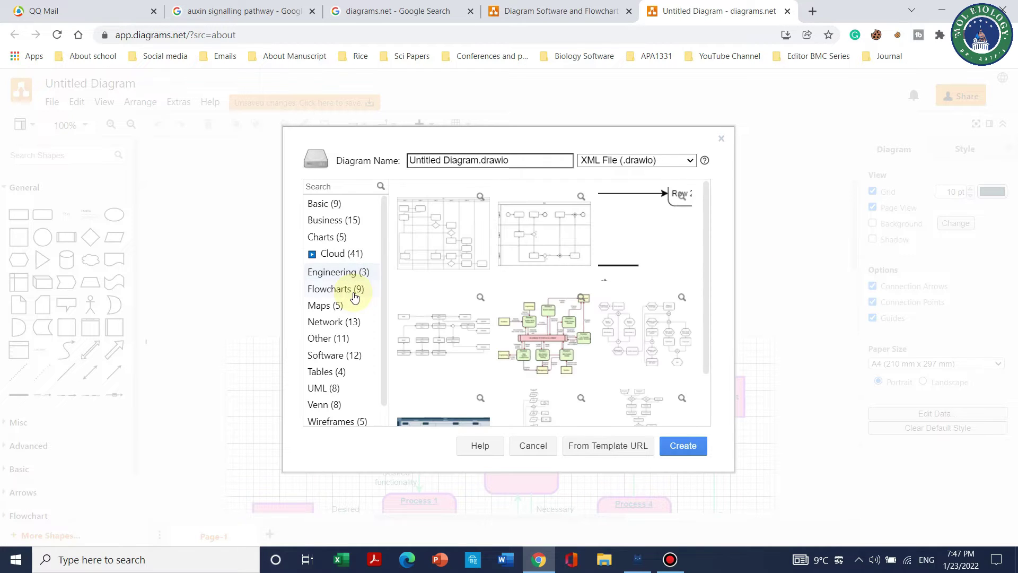
{"action": "scroll", "coordinate": [548, 278], "scroll_direction": "down", "scroll_amount": 1}
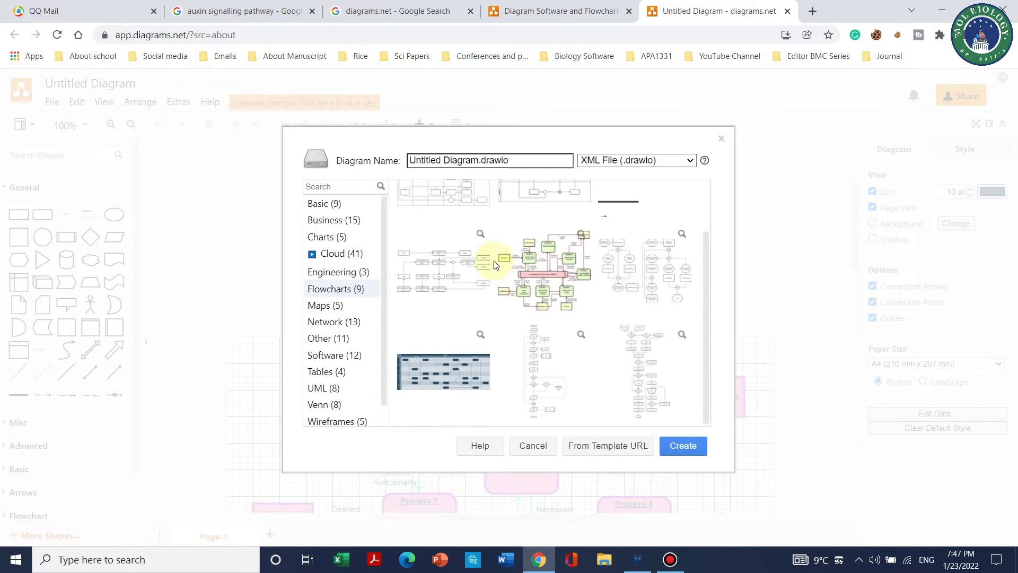
{"action": "left_click", "coordinate": [553, 275]}
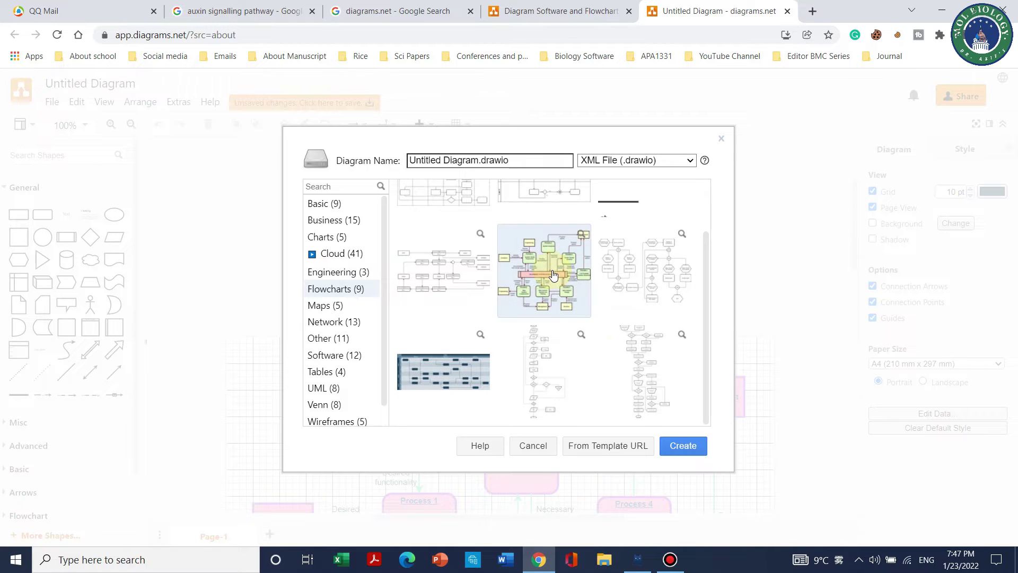
{"action": "left_click", "coordinate": [683, 450]}
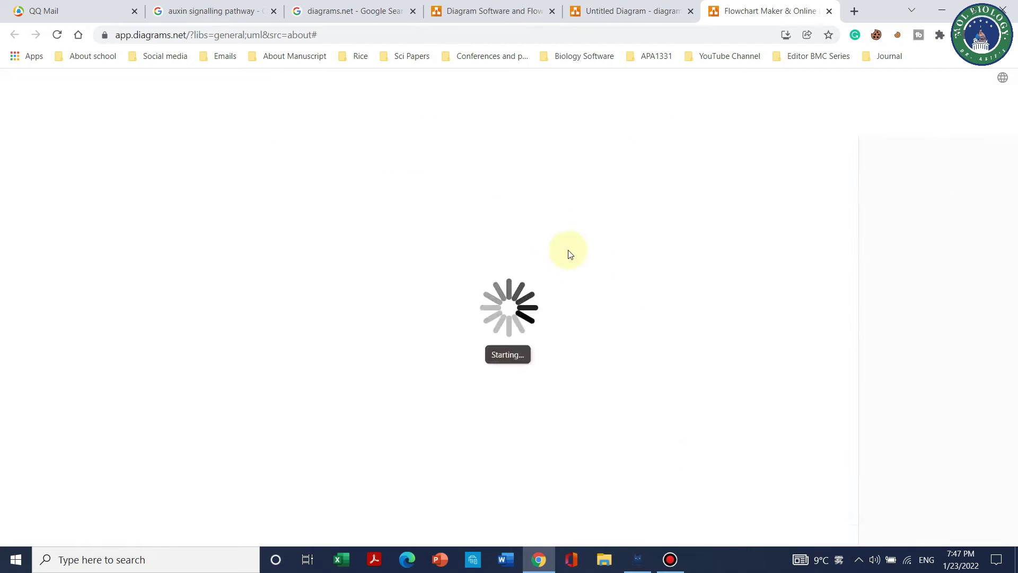
{"action": "scroll", "coordinate": [583, 329], "scroll_direction": "down", "scroll_amount": 4}
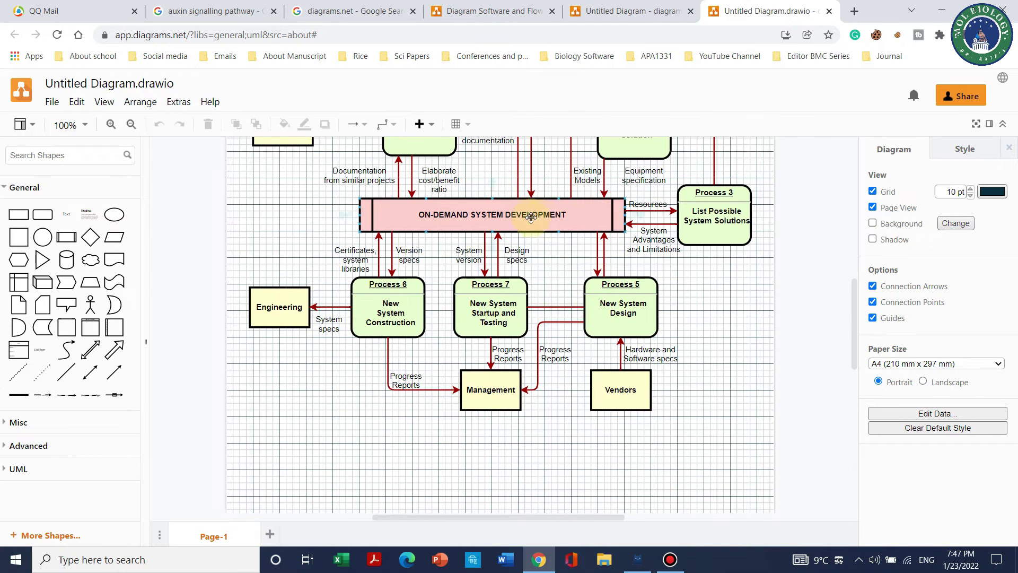
{"action": "scroll", "coordinate": [648, 255], "scroll_direction": "up", "scroll_amount": 3}
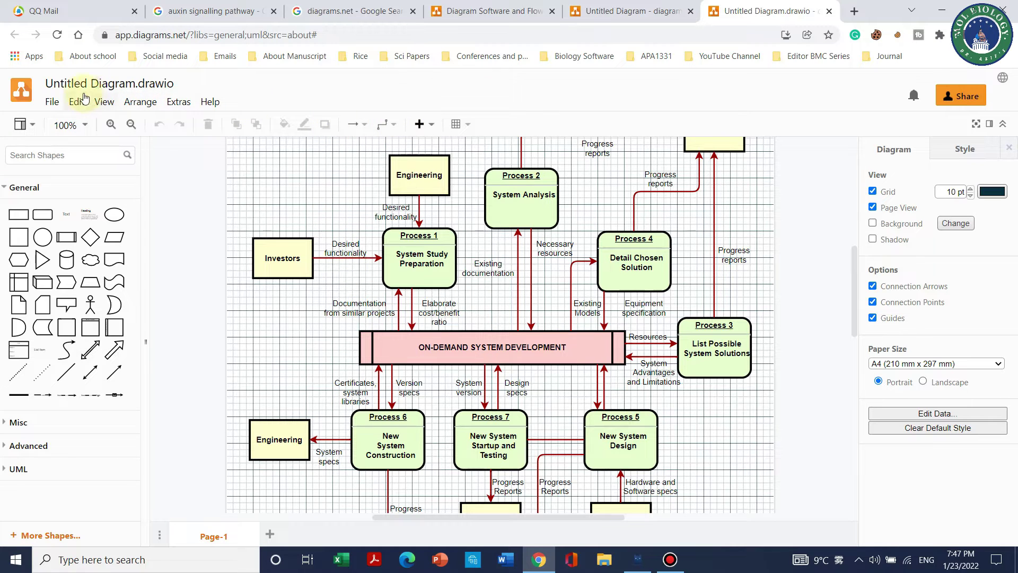
Start another new diagram and browse the Network, Other and Software template categories
{"action": "left_click", "coordinate": [53, 102]}
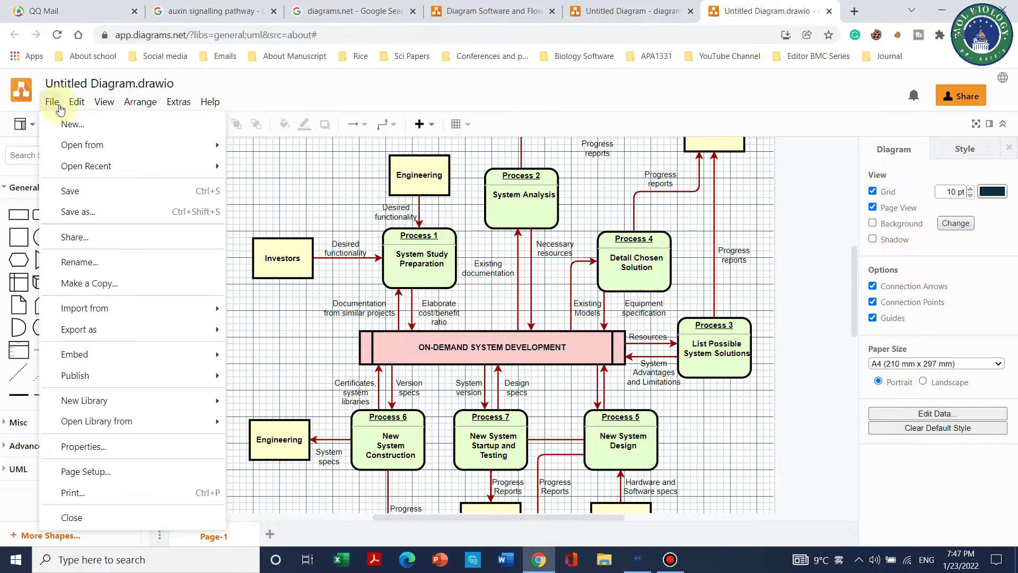
{"action": "mouse_move", "coordinate": [53, 109]}
{"action": "left_click", "coordinate": [67, 127]}
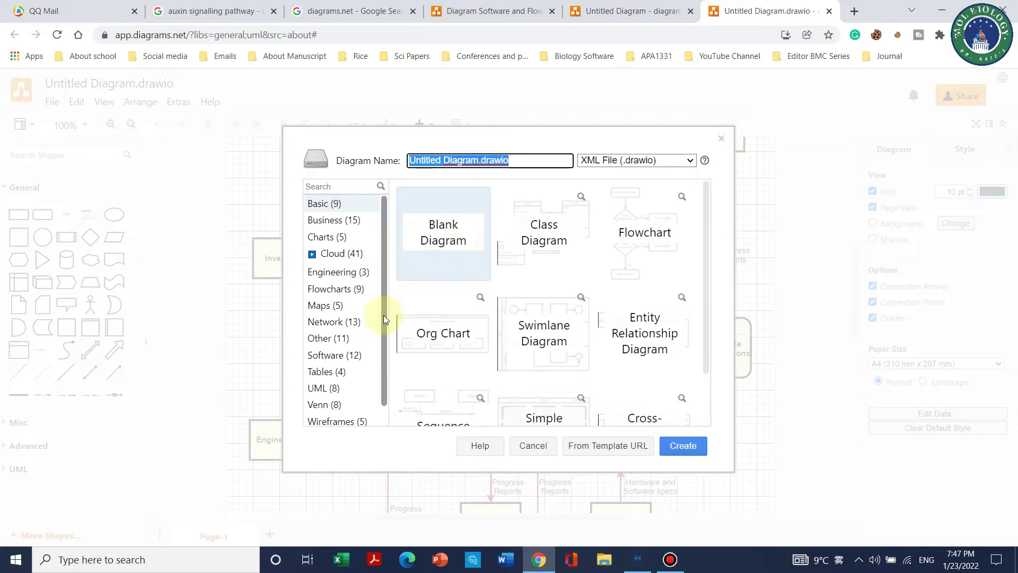
{"action": "left_click_drag", "start_coordinate": [384, 316], "coordinate": [395, 348]}
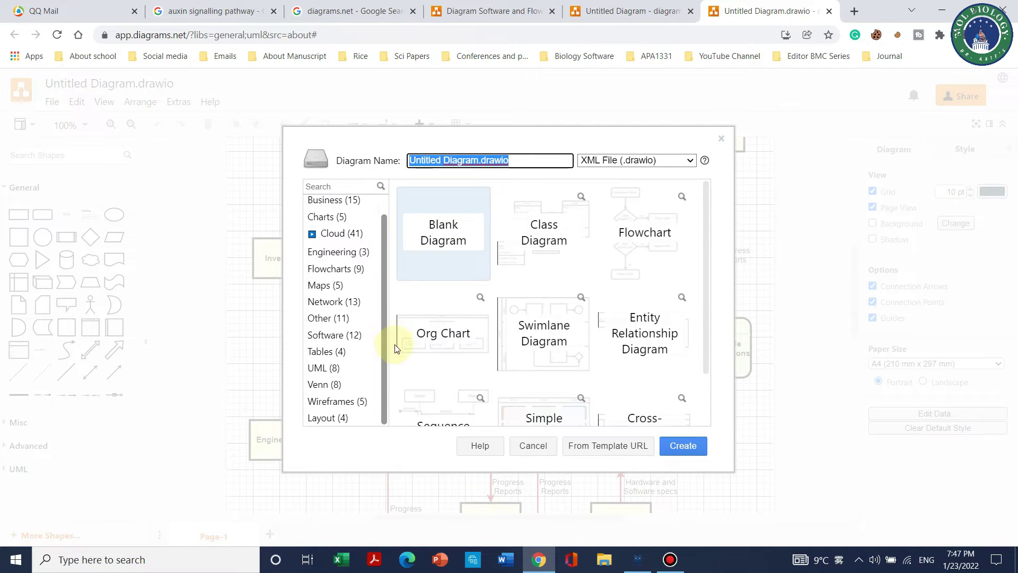
{"action": "left_click", "coordinate": [331, 303]}
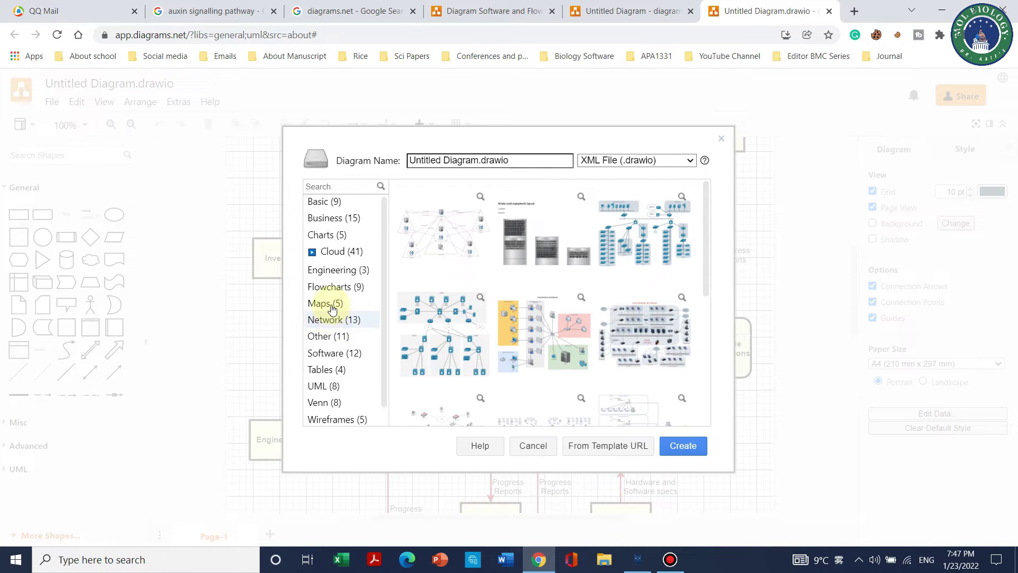
{"action": "left_click", "coordinate": [330, 319]}
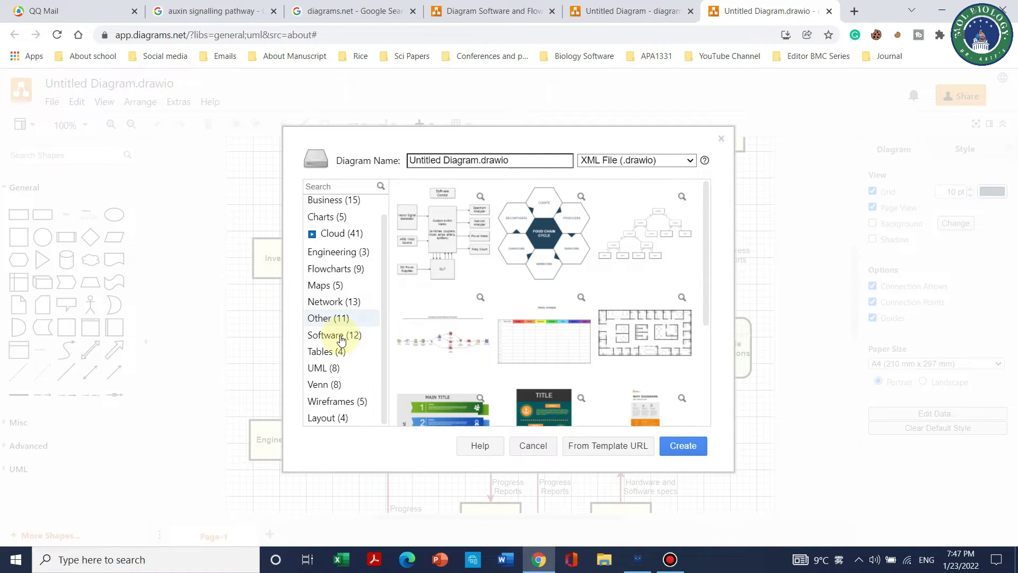
{"action": "scroll", "coordinate": [340, 340], "scroll_direction": "down", "scroll_amount": 3}
{"action": "left_click", "coordinate": [339, 335]}
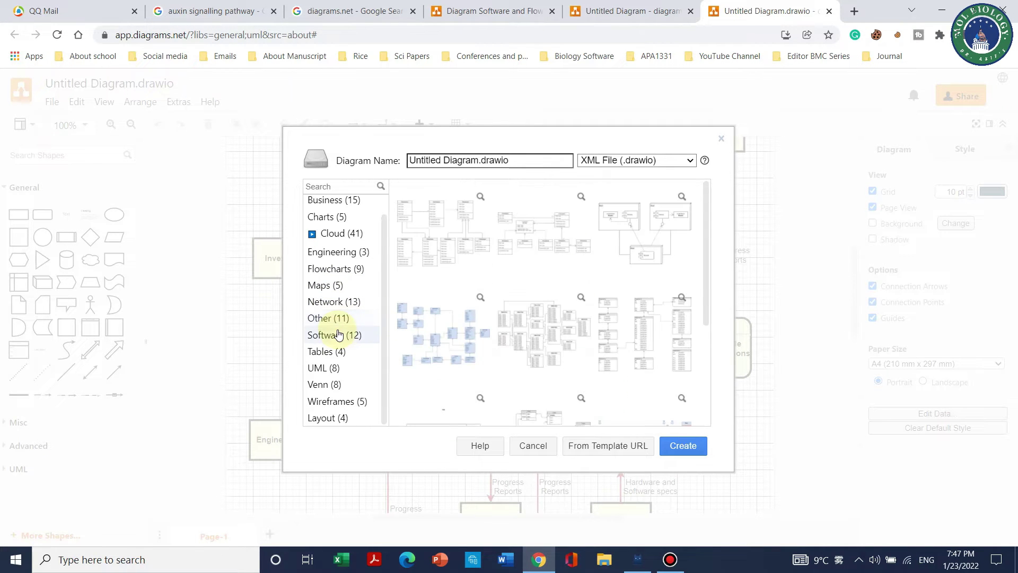
{"action": "left_click", "coordinate": [336, 318]}
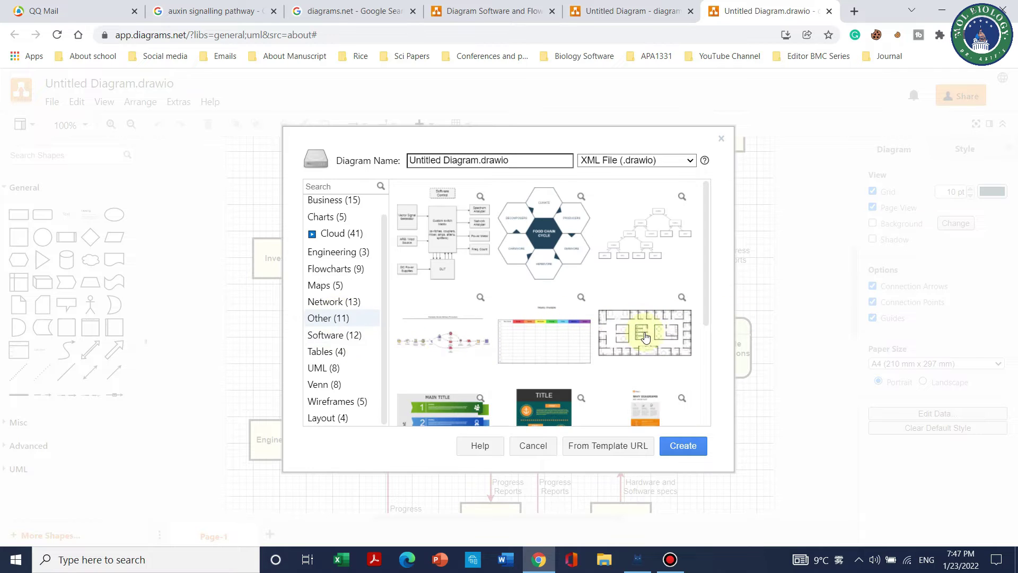
{"action": "scroll", "coordinate": [431, 335], "scroll_direction": "down", "scroll_amount": 3}
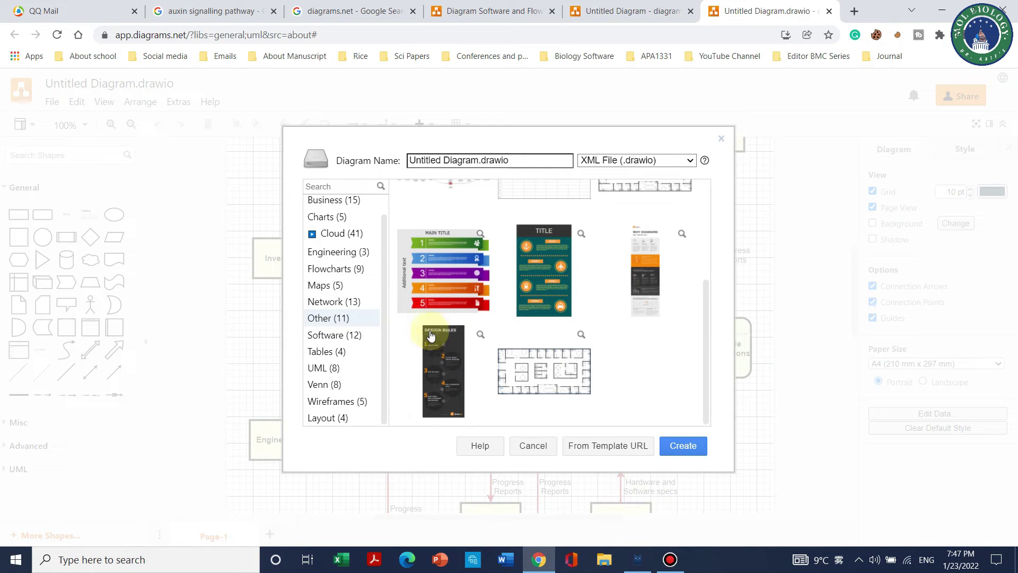
{"action": "left_click", "coordinate": [330, 337]}
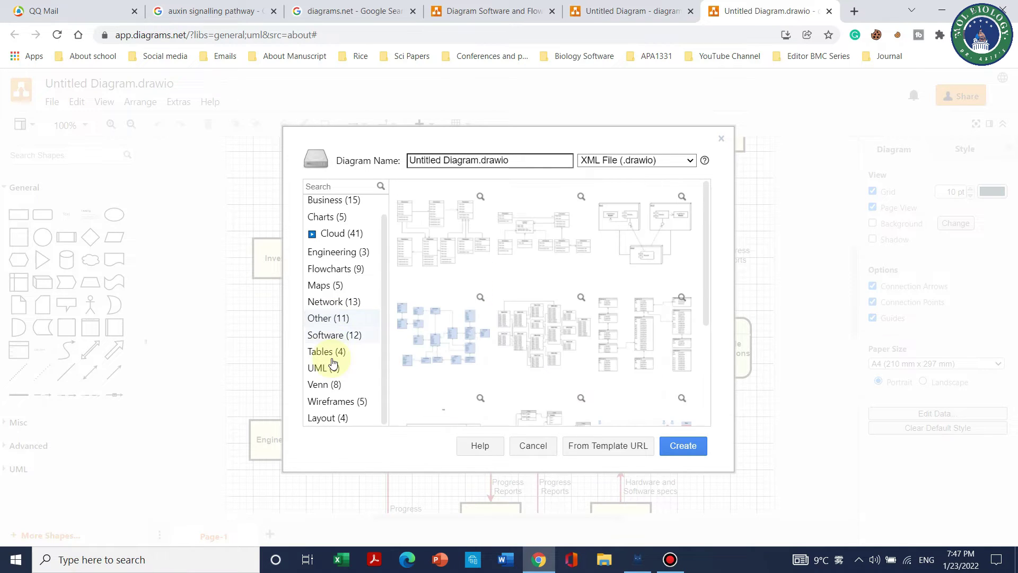
Look through the Venn and Wireframes template categories
{"action": "left_click", "coordinate": [324, 385]}
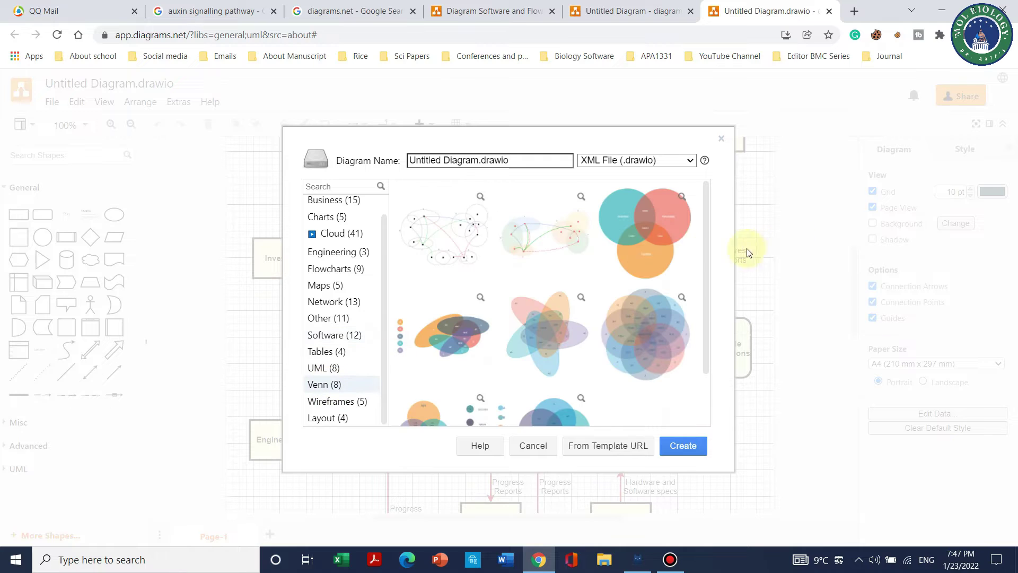
{"action": "scroll", "coordinate": [610, 244], "scroll_direction": "down", "scroll_amount": 1}
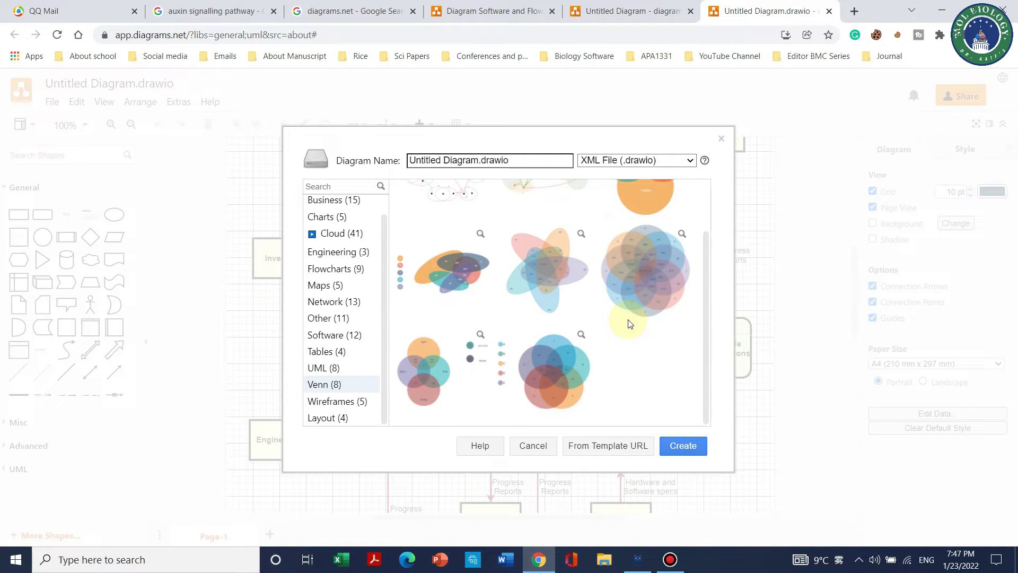
{"action": "left_click", "coordinate": [346, 405]}
{"action": "scroll", "coordinate": [371, 377], "scroll_direction": "up", "scroll_amount": 1}
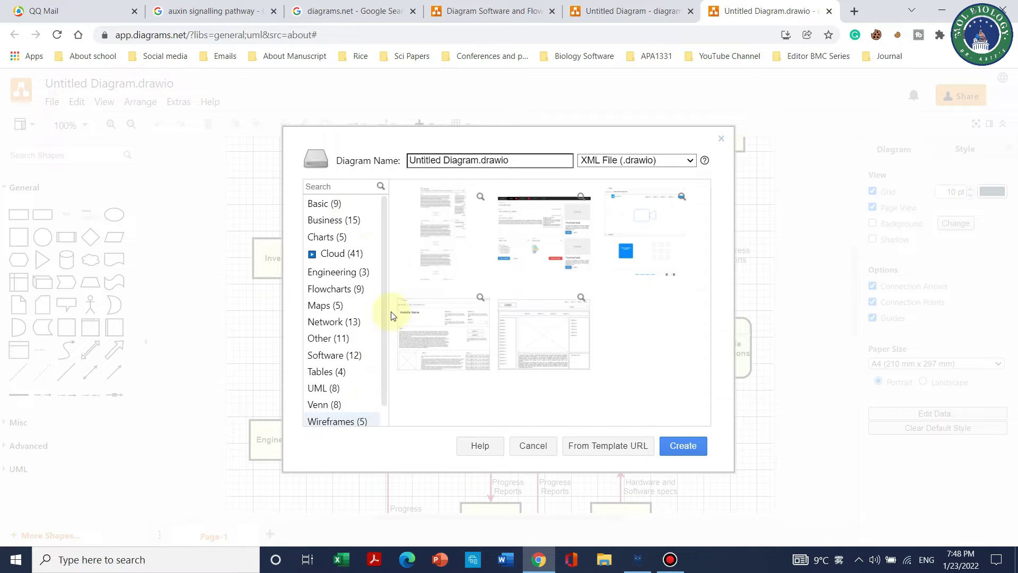
Create a Blank Diagram from the Basic template category
{"action": "left_click", "coordinate": [342, 202]}
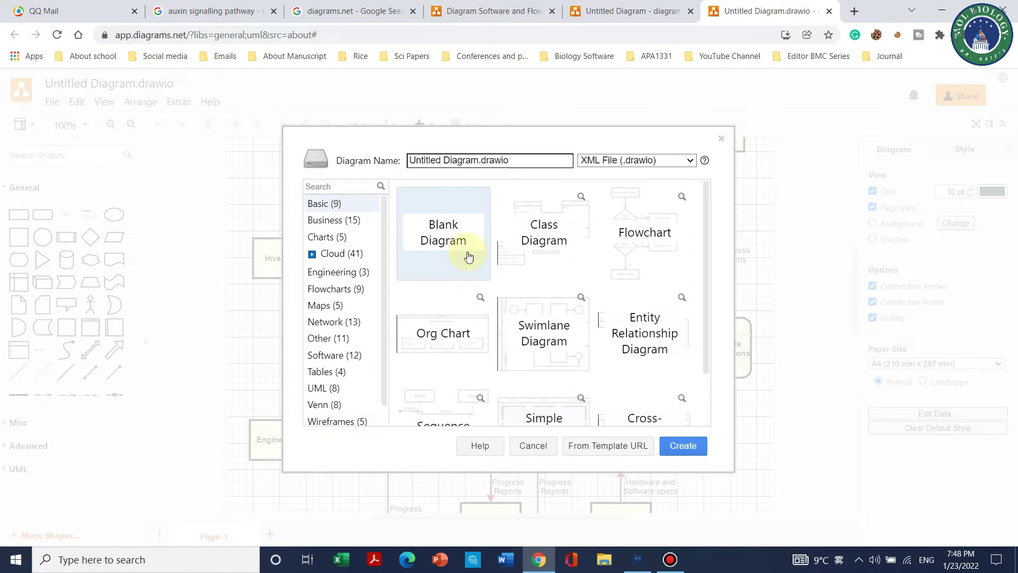
{"action": "left_click", "coordinate": [682, 446]}
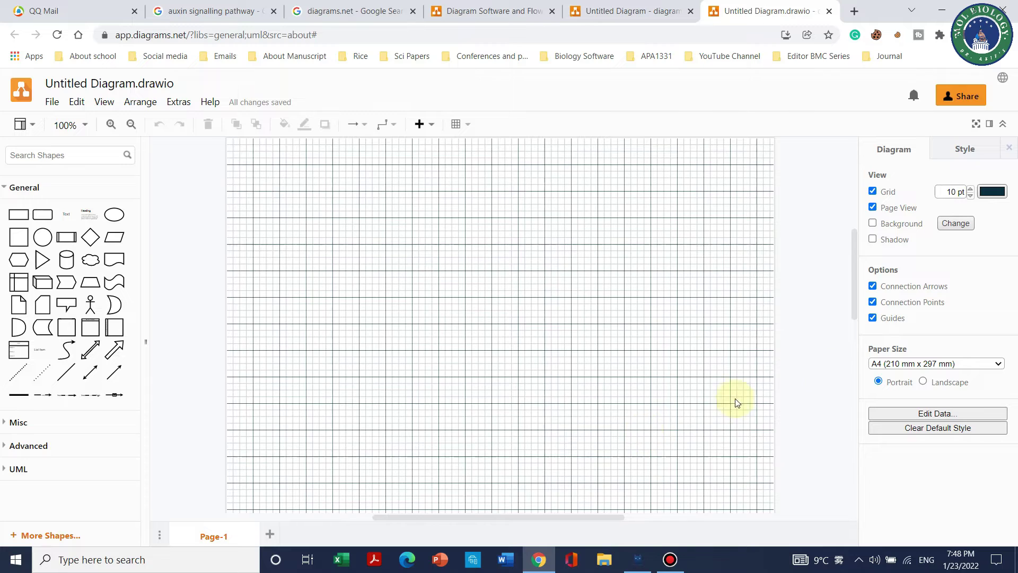
{"action": "scroll", "coordinate": [375, 245], "scroll_direction": "up", "scroll_amount": 5}
{"action": "scroll", "coordinate": [375, 246], "scroll_direction": "down", "scroll_amount": 6}
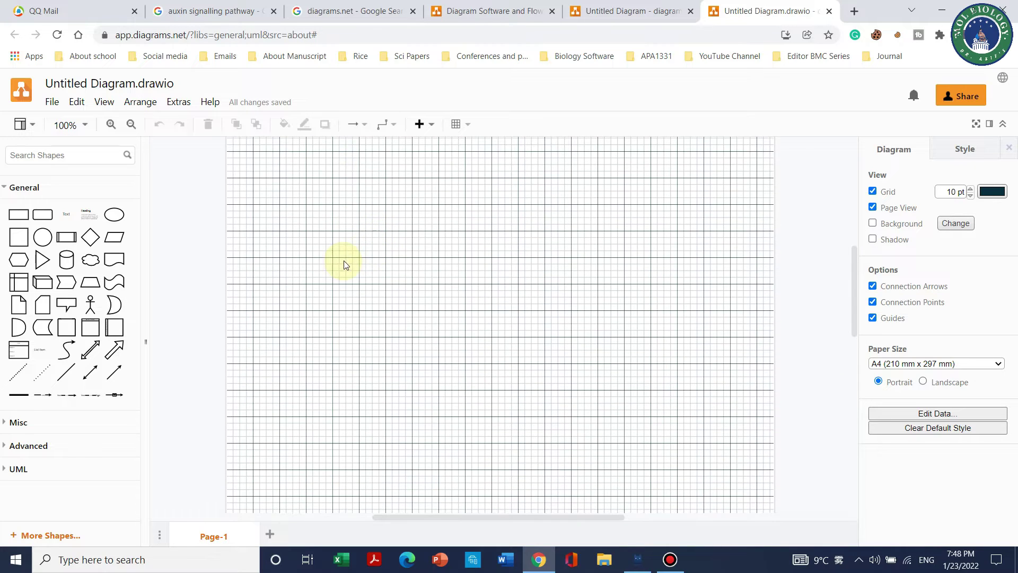
{"action": "scroll", "coordinate": [583, 298], "scroll_direction": "up", "scroll_amount": 5}
{"action": "scroll", "coordinate": [543, 316], "scroll_direction": "down", "scroll_amount": 4}
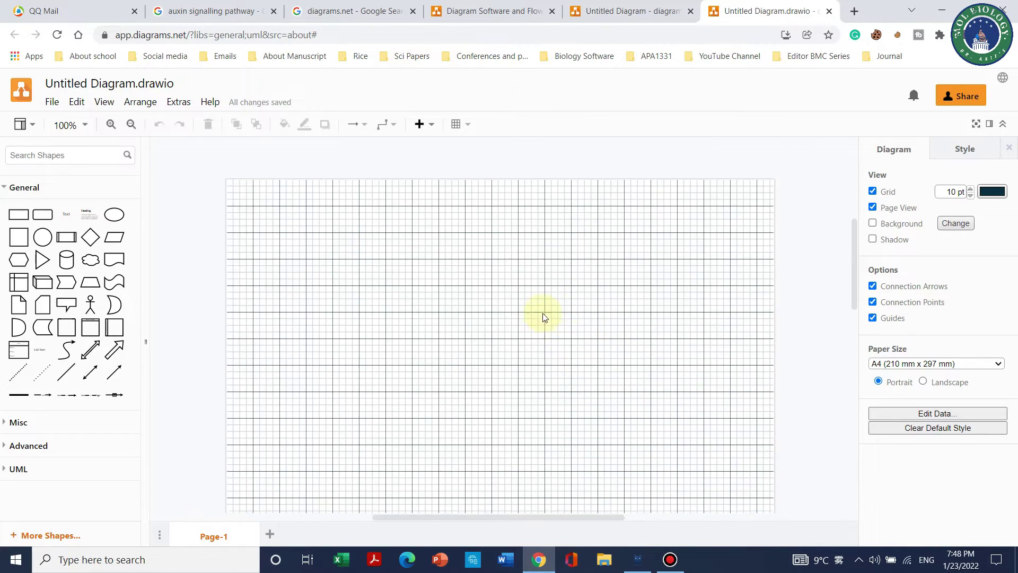
Add an ellipse from the General shapes and move it to the upper-left area of the page
{"action": "scroll", "coordinate": [543, 317], "scroll_direction": "down", "scroll_amount": 2}
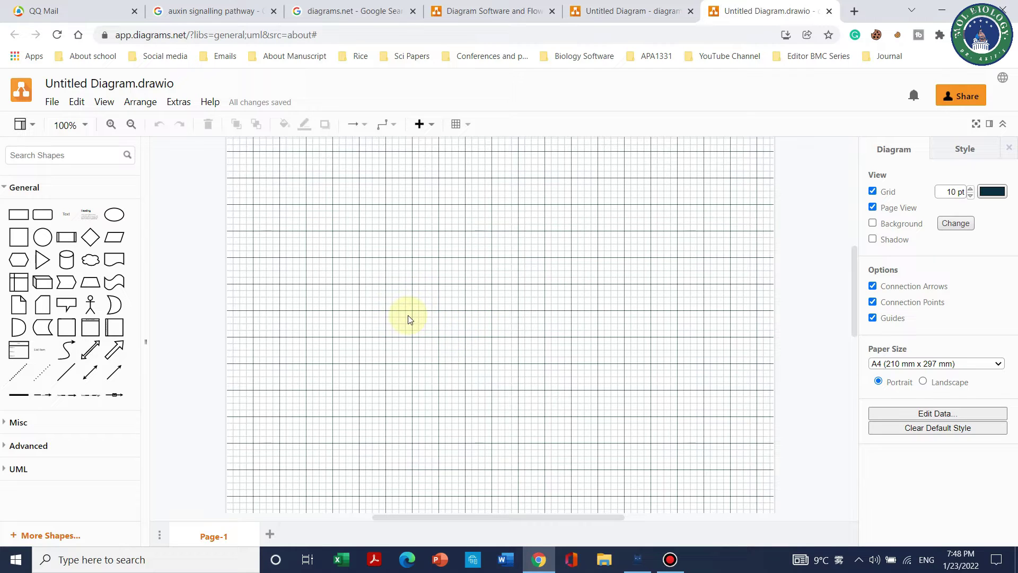
{"action": "left_click", "coordinate": [123, 216]}
{"action": "left_click_drag", "start_coordinate": [495, 316], "coordinate": [303, 190]}
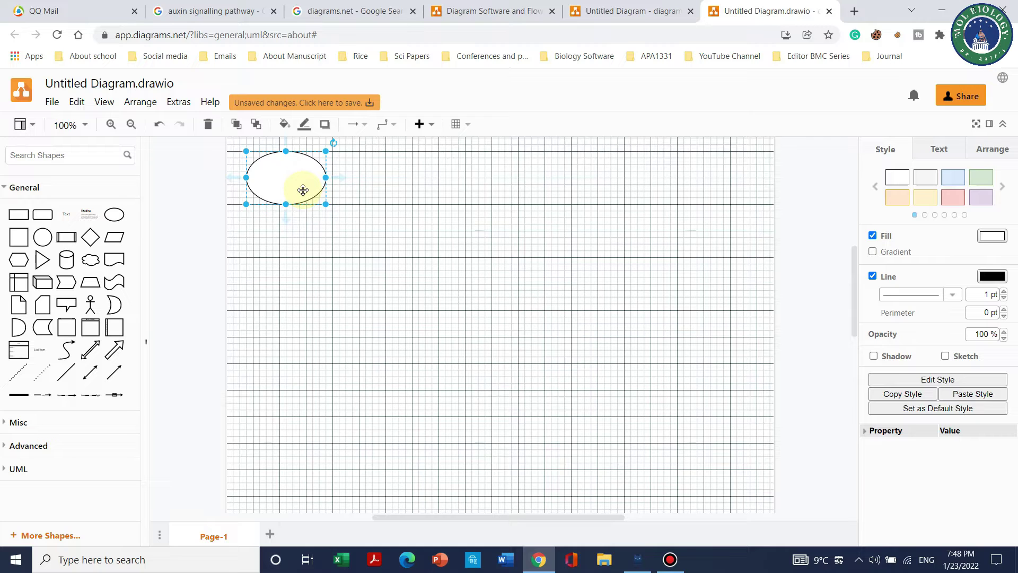
Label the ellipse "SUBSrp1" and set its text size to 23 pt
{"action": "type", "text": "SUBSrp1"}
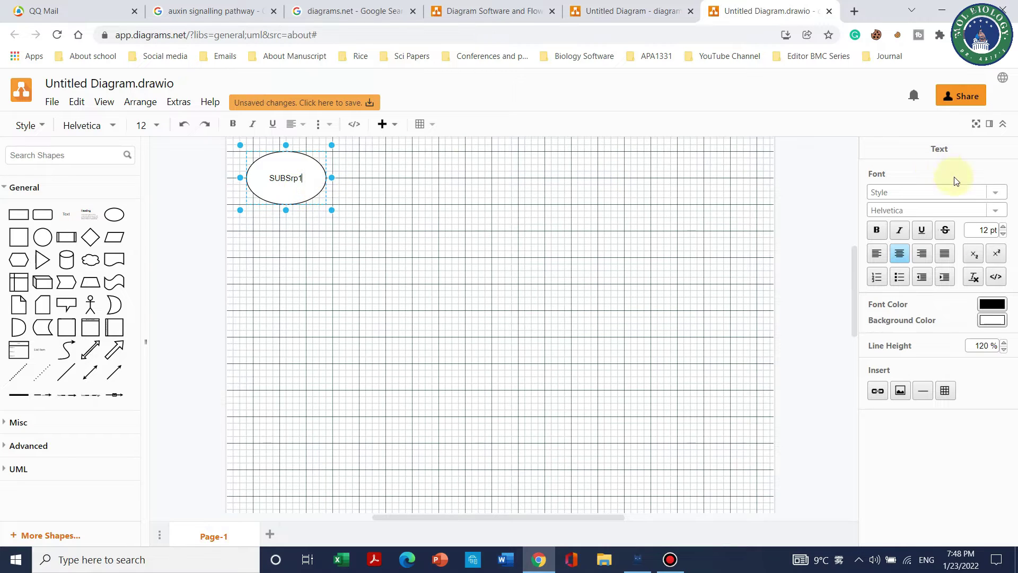
{"action": "left_click_drag", "start_coordinate": [303, 178], "coordinate": [247, 178]}
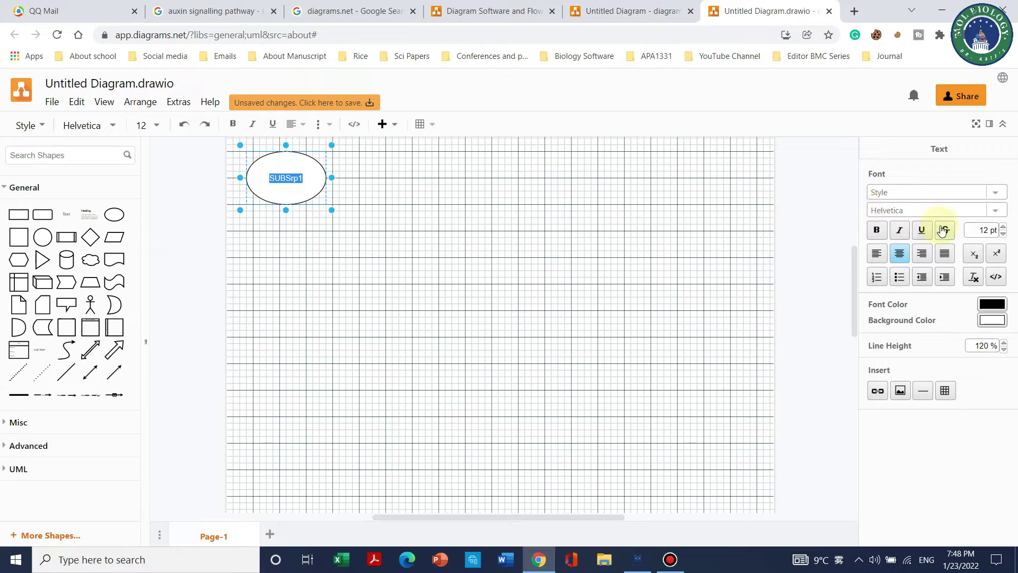
{"action": "left_click", "coordinate": [1003, 227]}
{"action": "left_click", "coordinate": [1003, 227]}
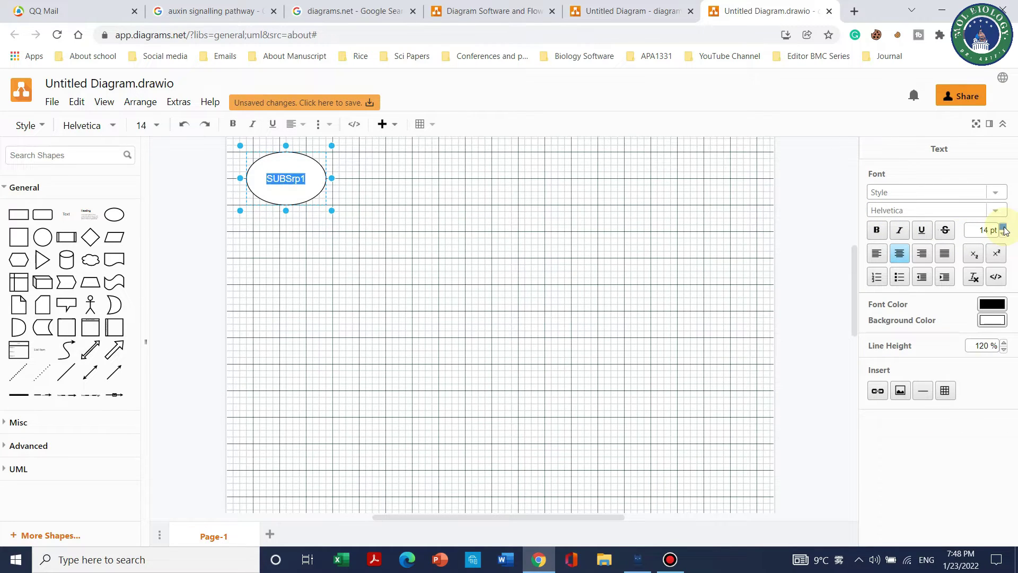
{"action": "left_click", "coordinate": [1003, 227]}
{"action": "left_click", "coordinate": [1003, 227]}
{"action": "left_click", "coordinate": [1003, 227]}
{"action": "left_click", "coordinate": [1003, 227]}
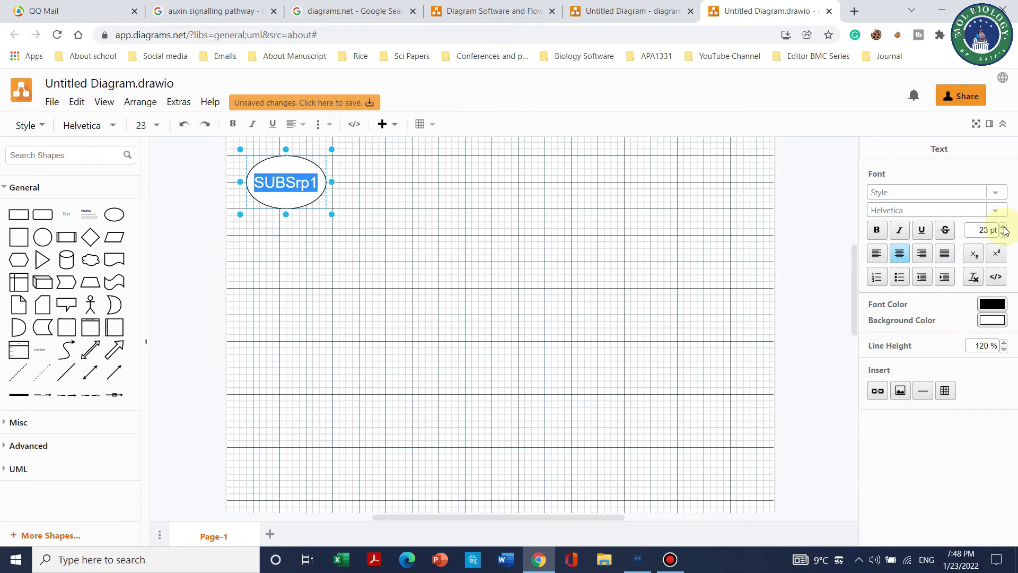
Apply the light green colour style to the SUBSrp1 ellipse and move it to the top centre of the page
{"action": "left_click_drag", "start_coordinate": [852, 278], "coordinate": [851, 244]}
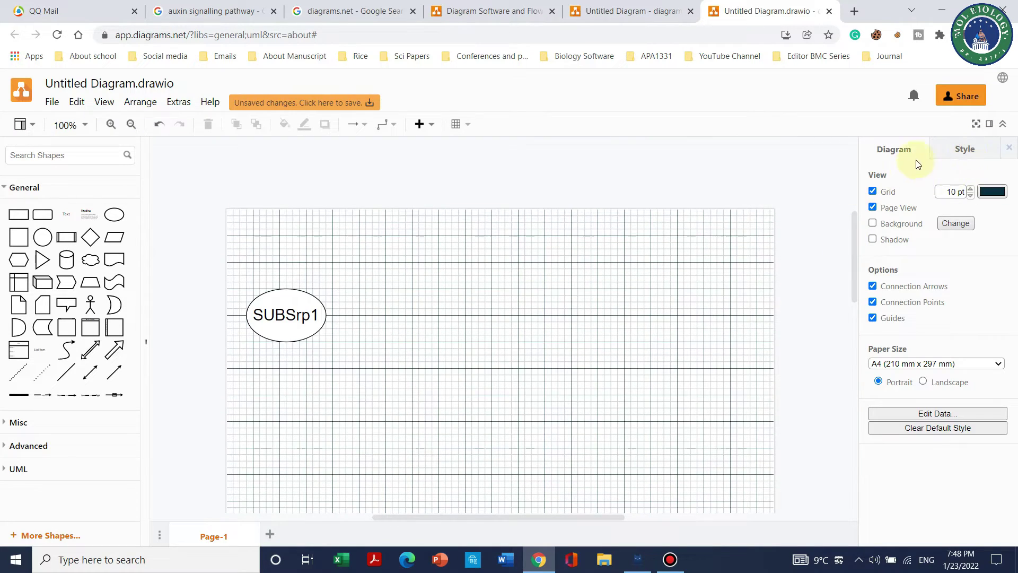
{"action": "left_click", "coordinate": [963, 149]}
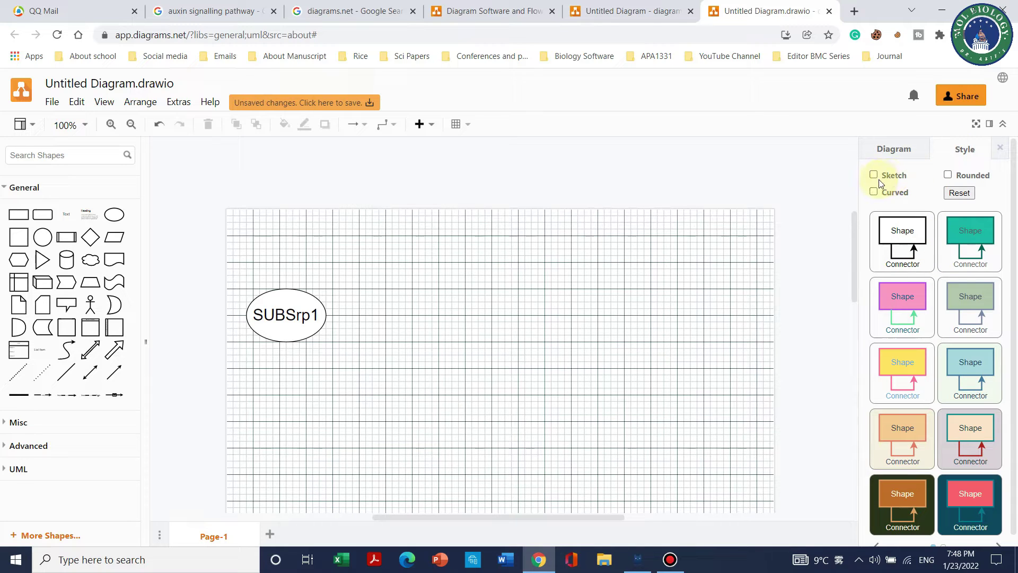
{"action": "left_click_drag", "start_coordinate": [275, 326], "coordinate": [275, 253]}
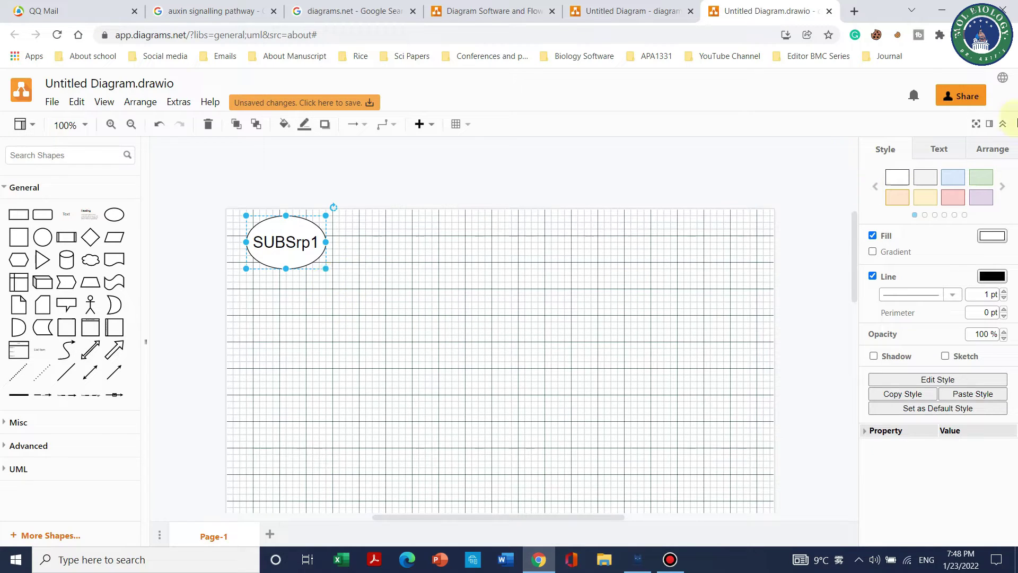
{"action": "left_click", "coordinate": [981, 177]}
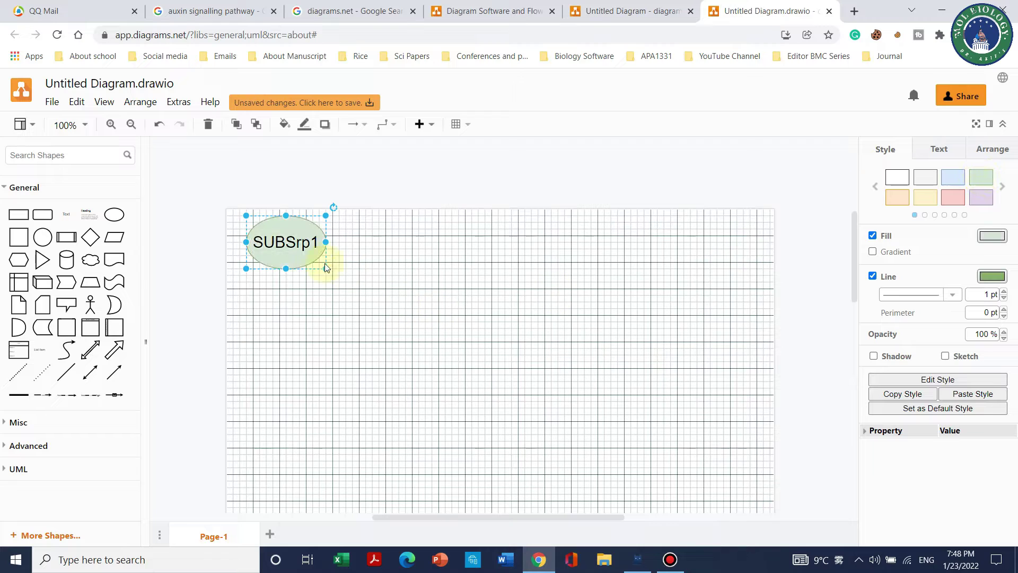
{"action": "left_click_drag", "start_coordinate": [295, 241], "coordinate": [499, 245]}
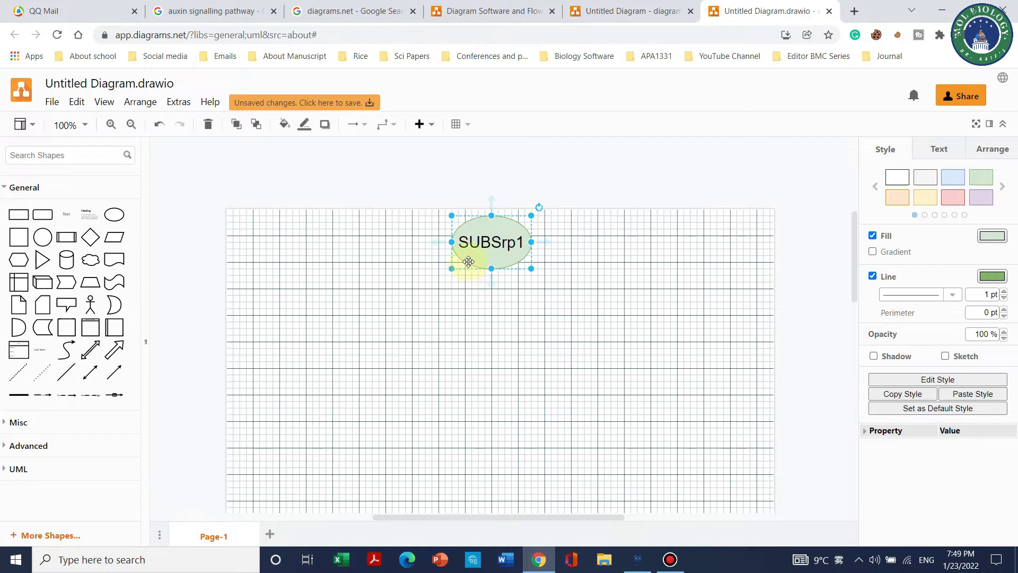
Add a connected rounded rectangle below the SUBSrp1 ellipse, move it closer, and select the connector between them
{"action": "mouse_move", "coordinate": [438, 247]}
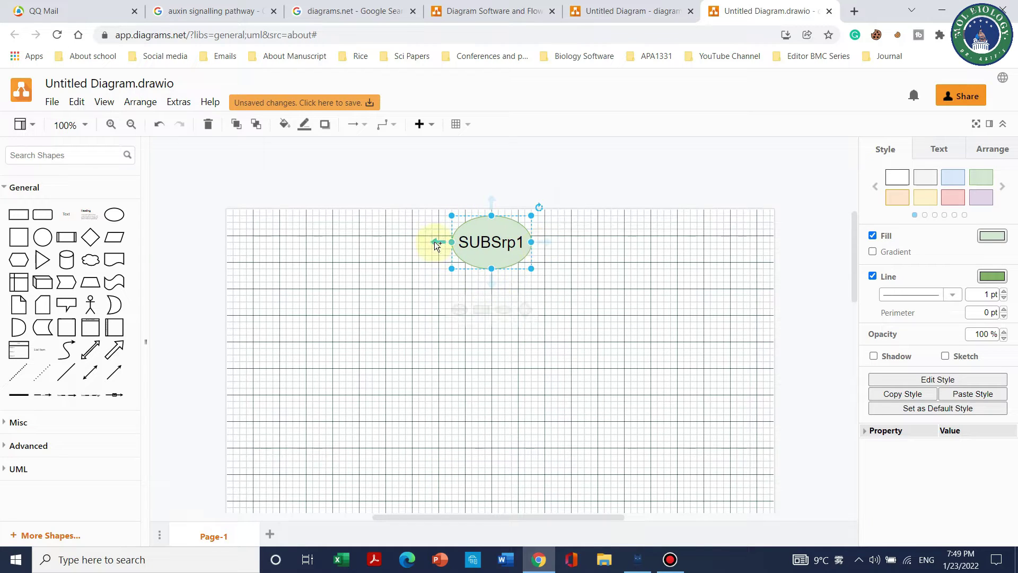
{"action": "left_click", "coordinate": [491, 282]}
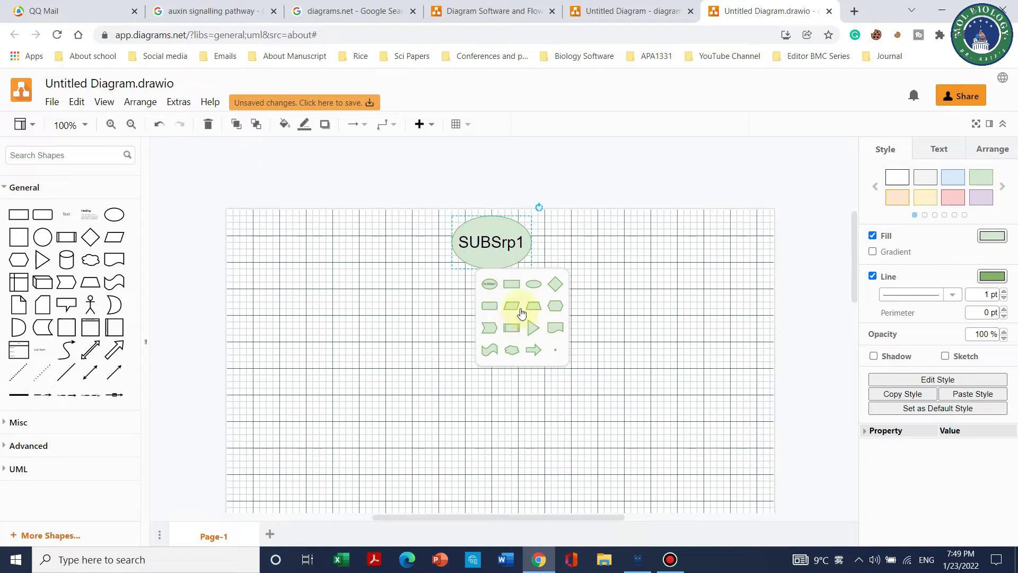
{"action": "left_click", "coordinate": [492, 308]}
{"action": "mouse_move", "coordinate": [493, 335]}
{"action": "left_mouse_down"}
{"action": "mouse_move", "coordinate": [494, 316]}
{"action": "mouse_move", "coordinate": [479, 314]}
{"action": "mouse_move", "coordinate": [555, 310]}
{"action": "mouse_move", "coordinate": [469, 321]}
{"action": "mouse_move", "coordinate": [512, 326]}
{"action": "mouse_move", "coordinate": [512, 313]}
{"action": "mouse_move", "coordinate": [505, 320]}
{"action": "left_mouse_up"}
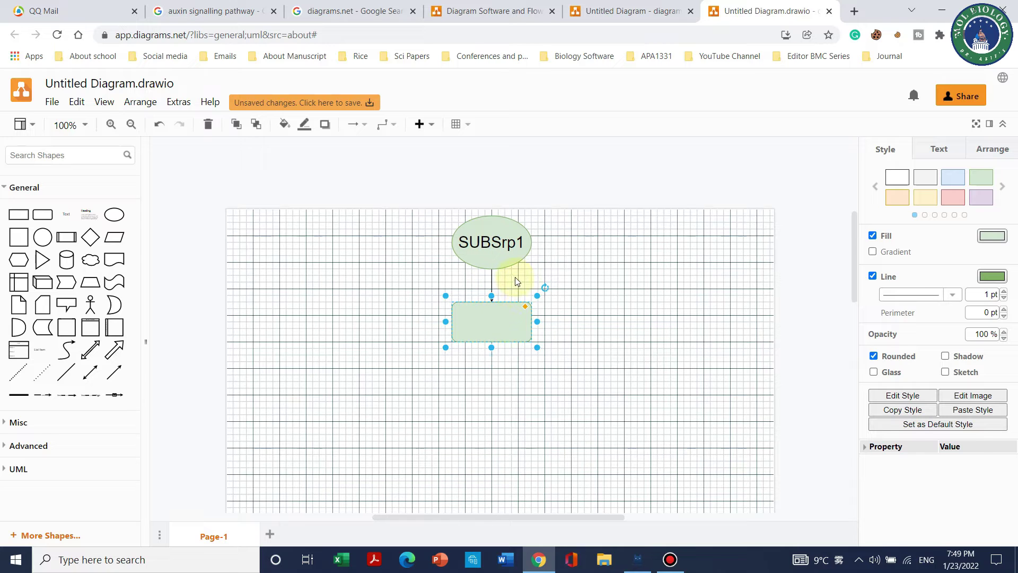
{"action": "left_click", "coordinate": [493, 283]}
{"action": "left_click", "coordinate": [491, 280]}
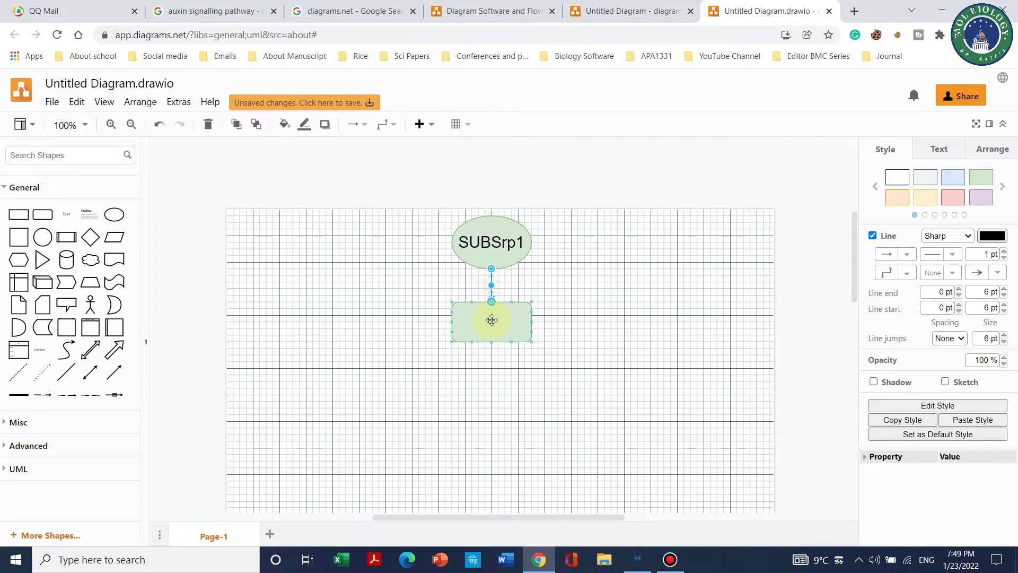
Give the rounded rectangle the light red colour style, shift it closer to the ellipse, and label it "1"
{"action": "left_click", "coordinate": [492, 320]}
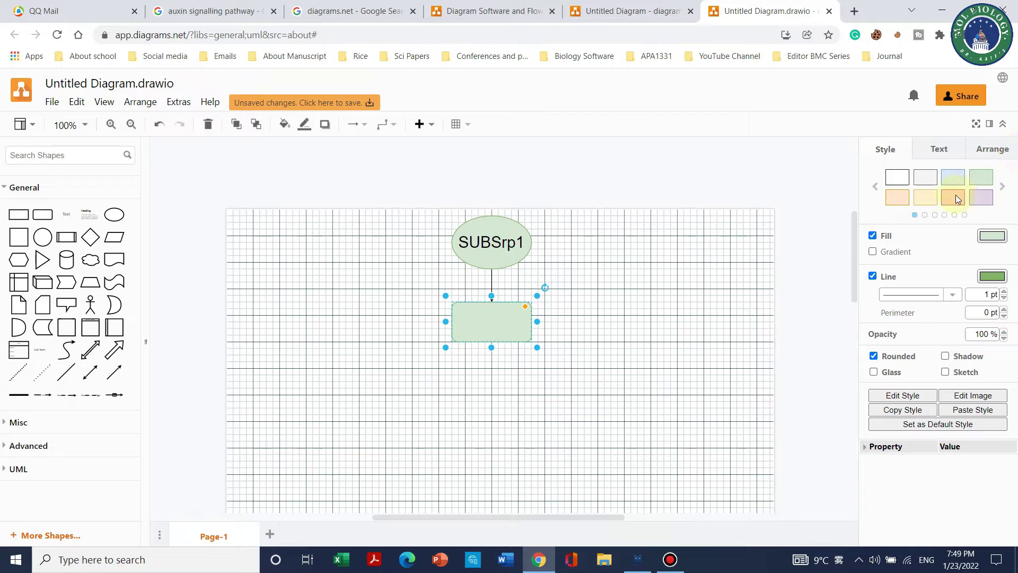
{"action": "left_click_drag", "start_coordinate": [495, 334], "coordinate": [504, 315]}
{"action": "type", "text": "1"}
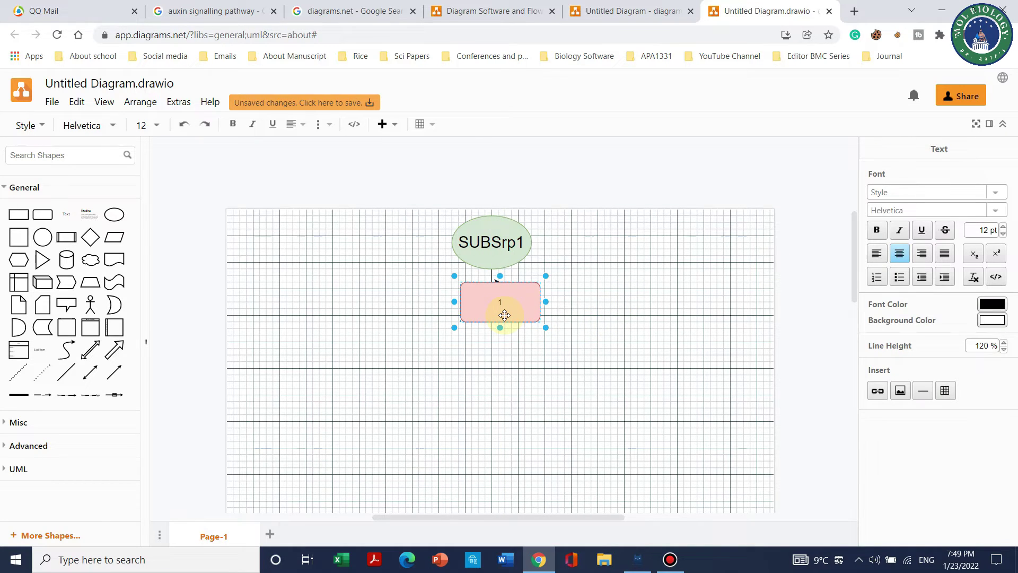
Add a connected hexagon on the left side of rectangle 1 and move it up and closer to the rectangle
{"action": "mouse_move", "coordinate": [437, 303]}
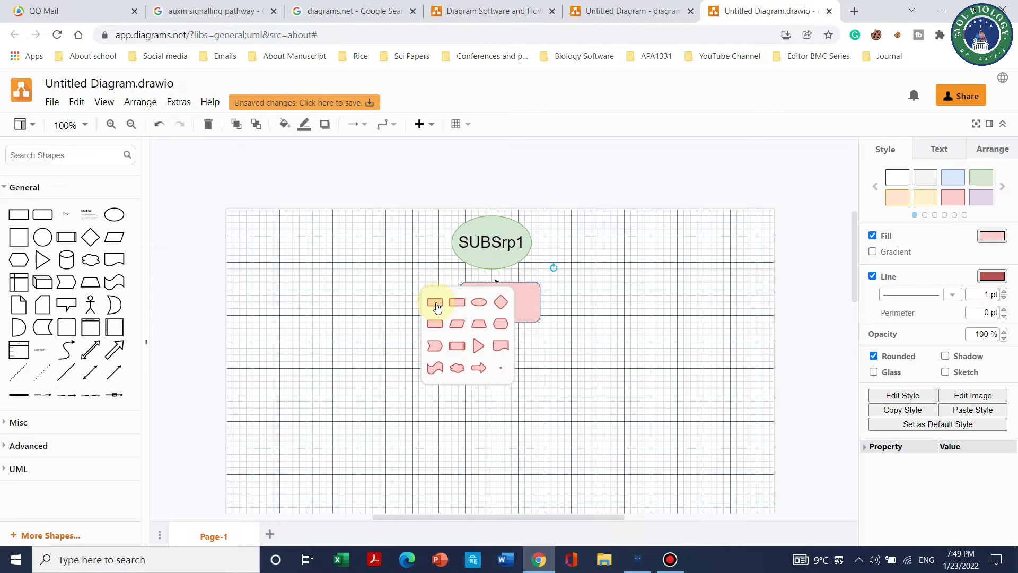
{"action": "left_click", "coordinate": [500, 323]}
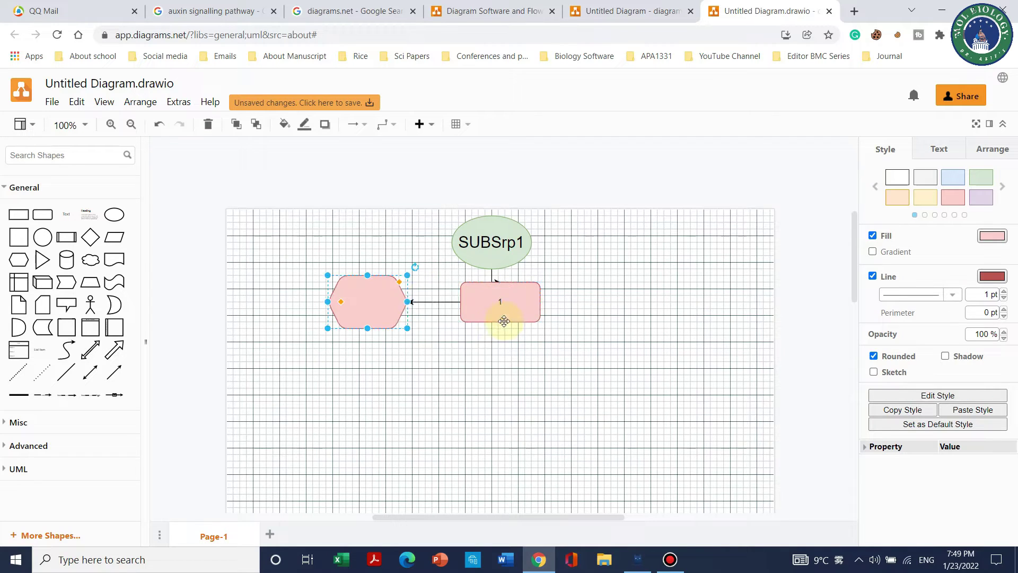
{"action": "left_click_drag", "start_coordinate": [371, 284], "coordinate": [404, 263]}
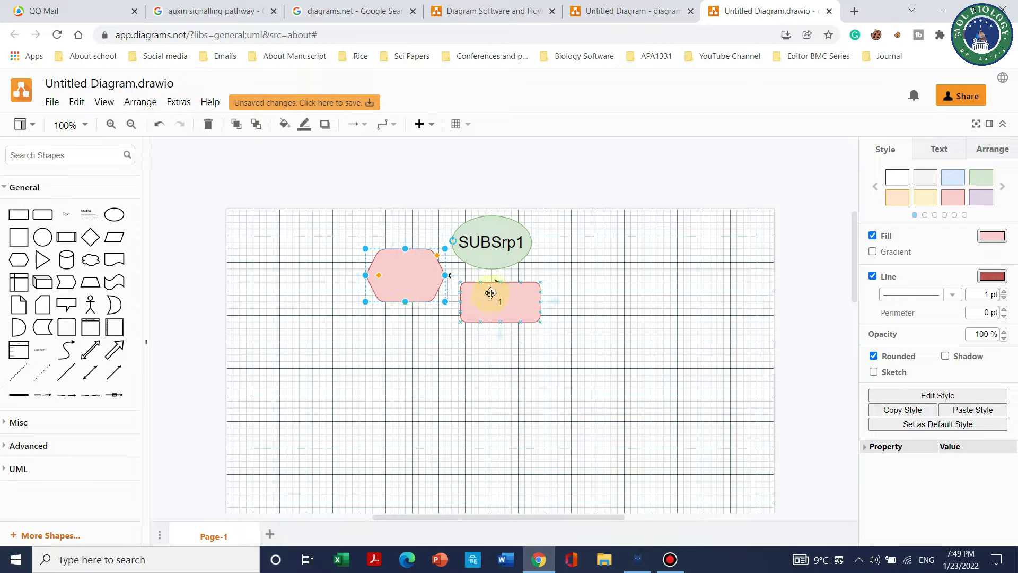
Add a connected triangle below rectangle 1, give it the light blue colour style, and move it closer to the rectangle
{"action": "left_click", "coordinate": [504, 311]}
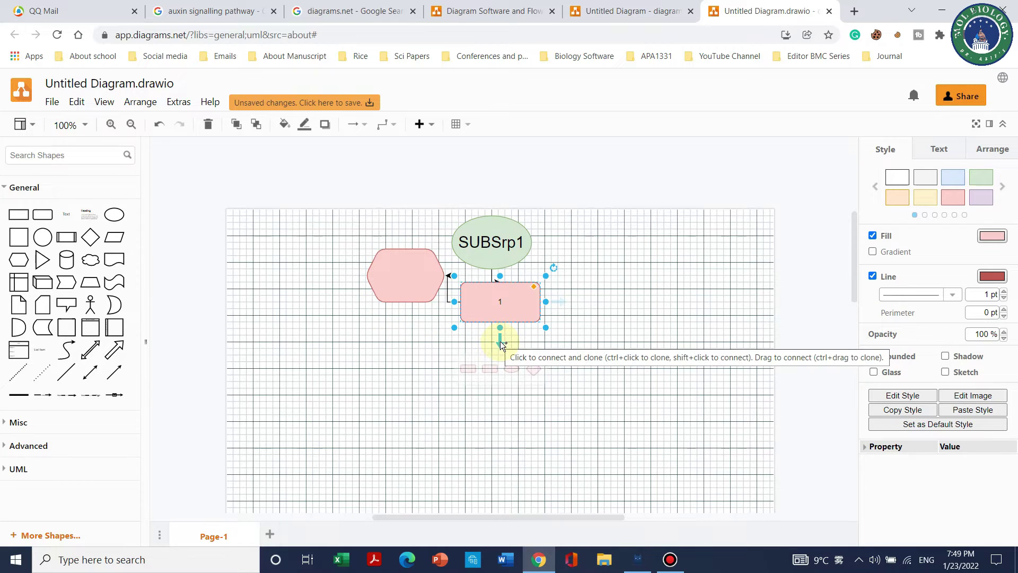
{"action": "mouse_move", "coordinate": [500, 341]}
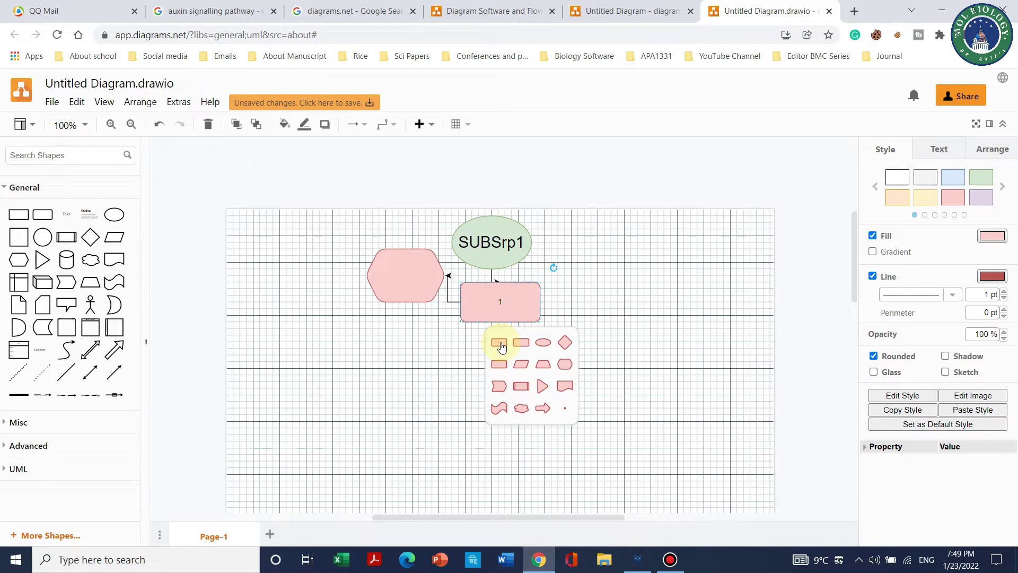
{"action": "left_click", "coordinate": [542, 386]}
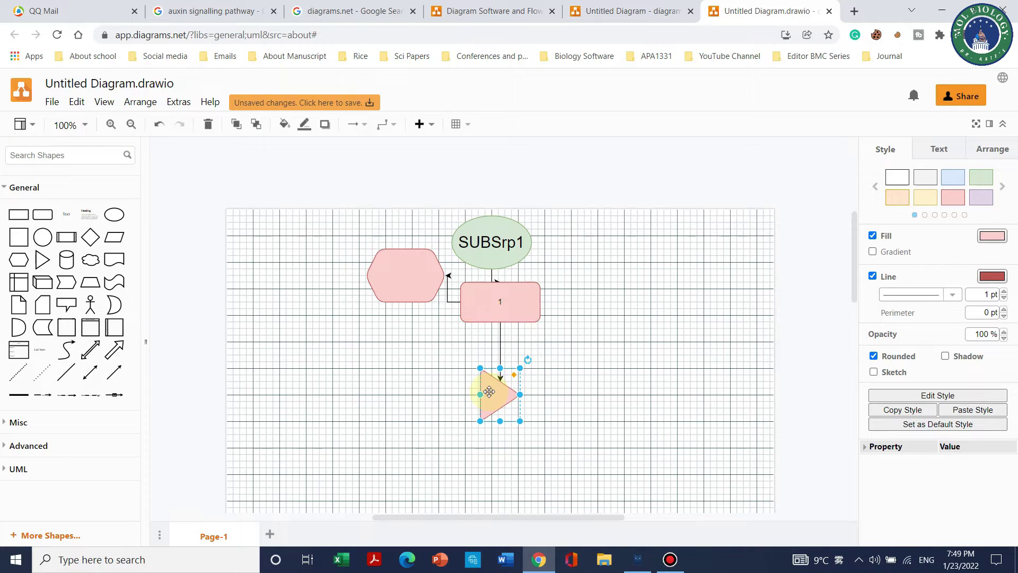
{"action": "left_click", "coordinate": [951, 180]}
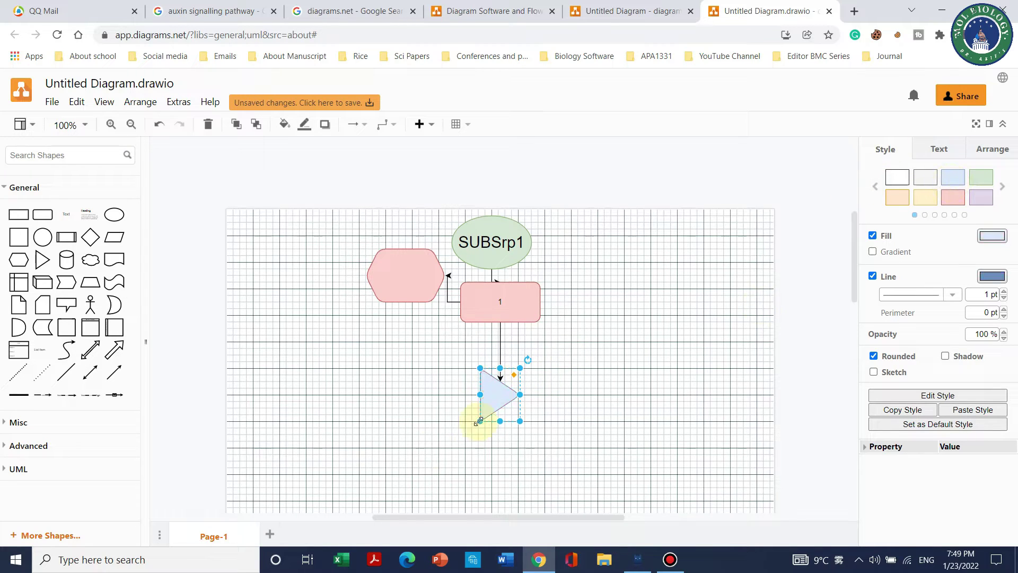
{"action": "left_click_drag", "start_coordinate": [496, 387], "coordinate": [501, 360]}
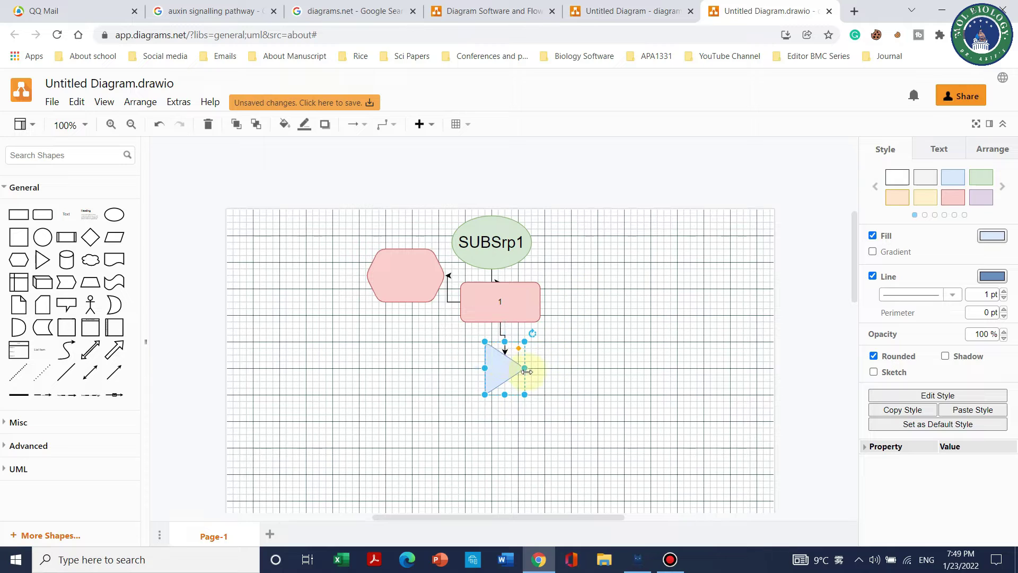
Add a connected document shape left of the triangle, place it beneath the hexagon, and apply the dark green colour style
{"action": "left_click", "coordinate": [471, 364]}
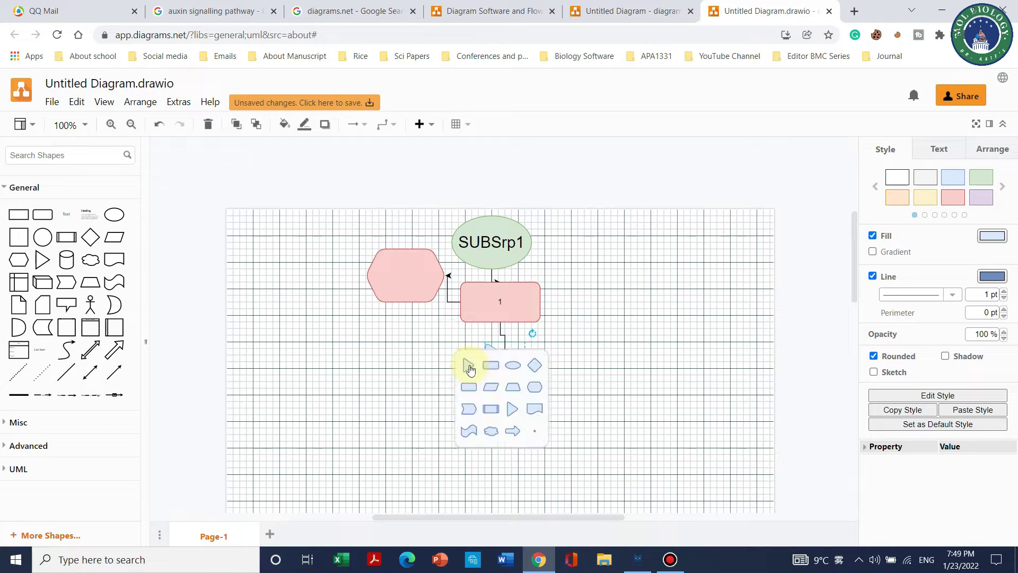
{"action": "left_click", "coordinate": [530, 418]}
{"action": "left_click_drag", "start_coordinate": [428, 364], "coordinate": [419, 332]}
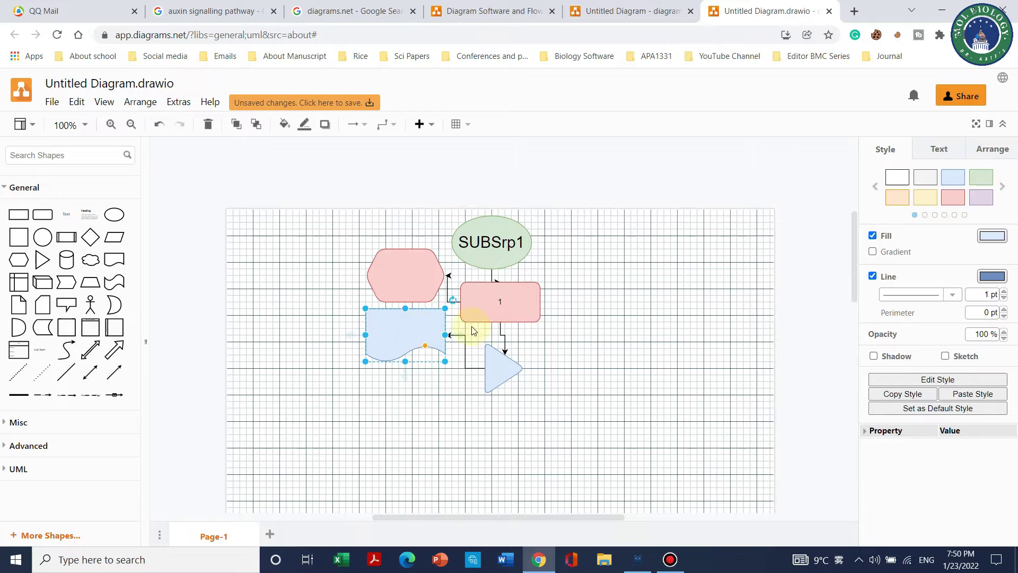
{"action": "left_click", "coordinate": [1002, 186]}
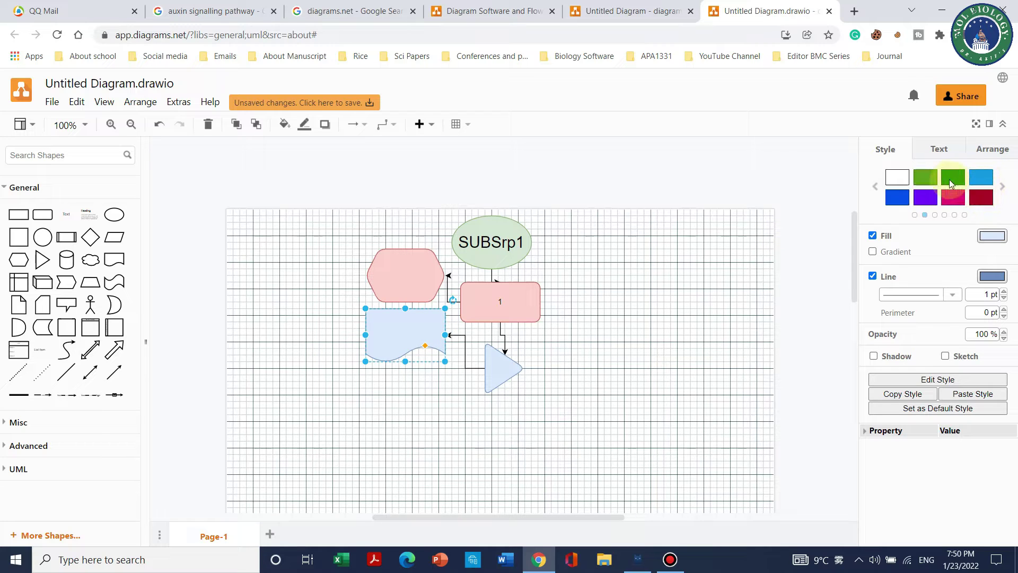
{"action": "left_click", "coordinate": [951, 181]}
{"action": "left_click_drag", "start_coordinate": [420, 330], "coordinate": [420, 330]}
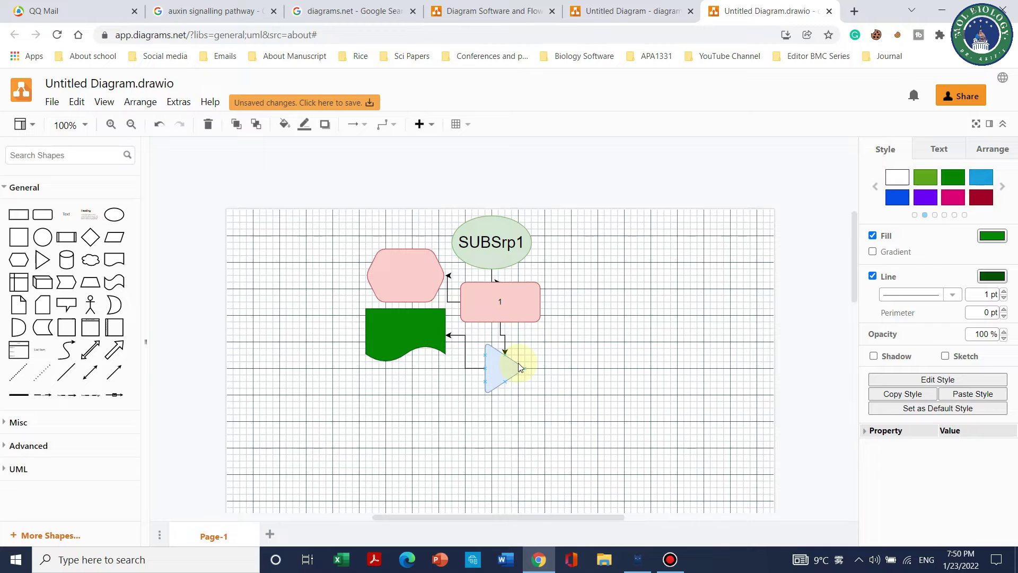
Add a connected cloud on the right side of rectangle 1 and move it to the rectangle's lower right
{"action": "left_click", "coordinate": [555, 290]}
{"action": "left_click", "coordinate": [529, 303]}
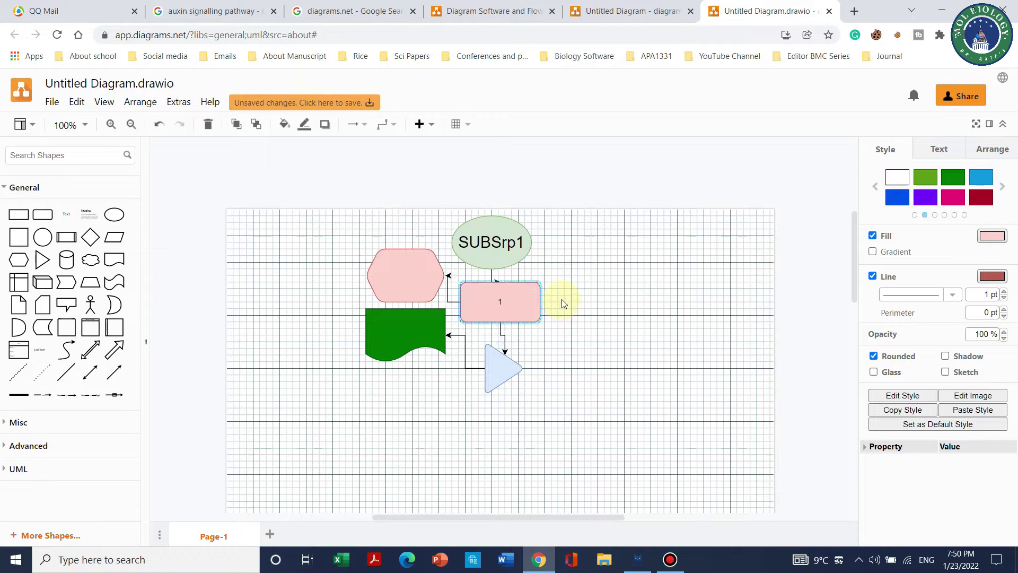
{"action": "mouse_move", "coordinate": [563, 303]}
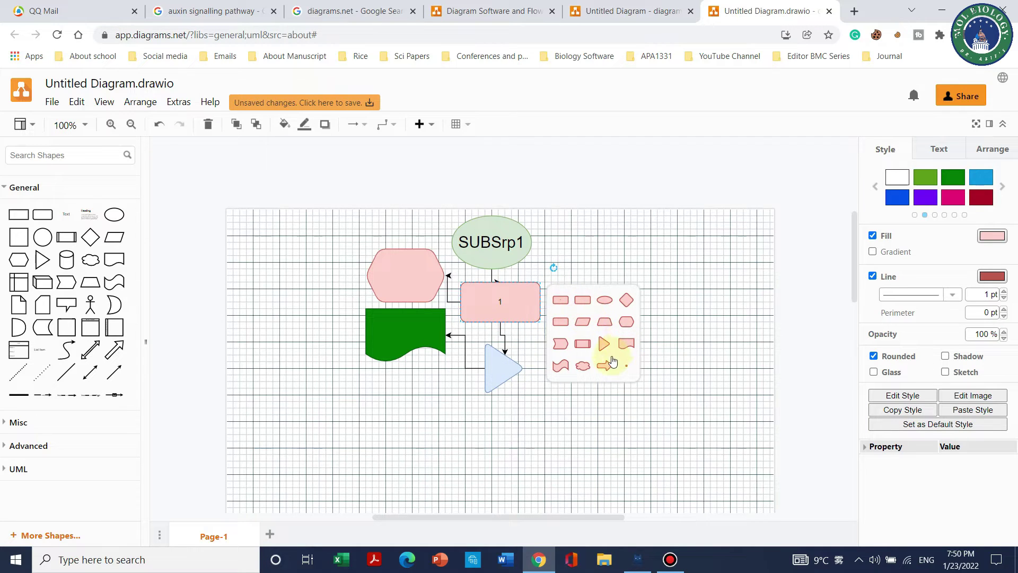
{"action": "left_click", "coordinate": [588, 370]}
{"action": "left_click_drag", "start_coordinate": [626, 302], "coordinate": [581, 346]}
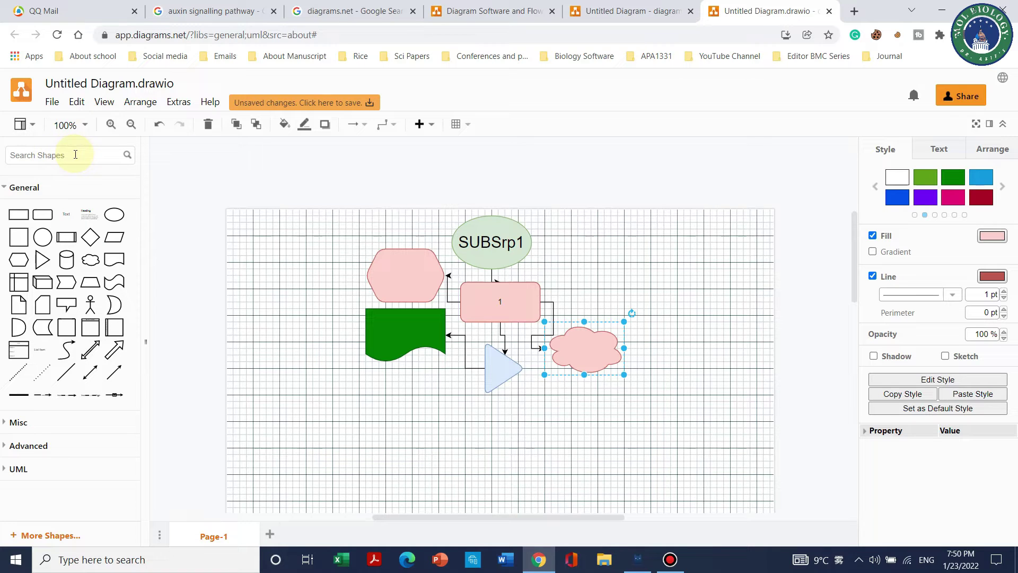
Search the shapes for "plant", insert the green seedling image, enlarge it slightly, and place it in the page's upper-left corner
{"action": "type", "text": "plant"}
{"action": "key", "text": "Return"}
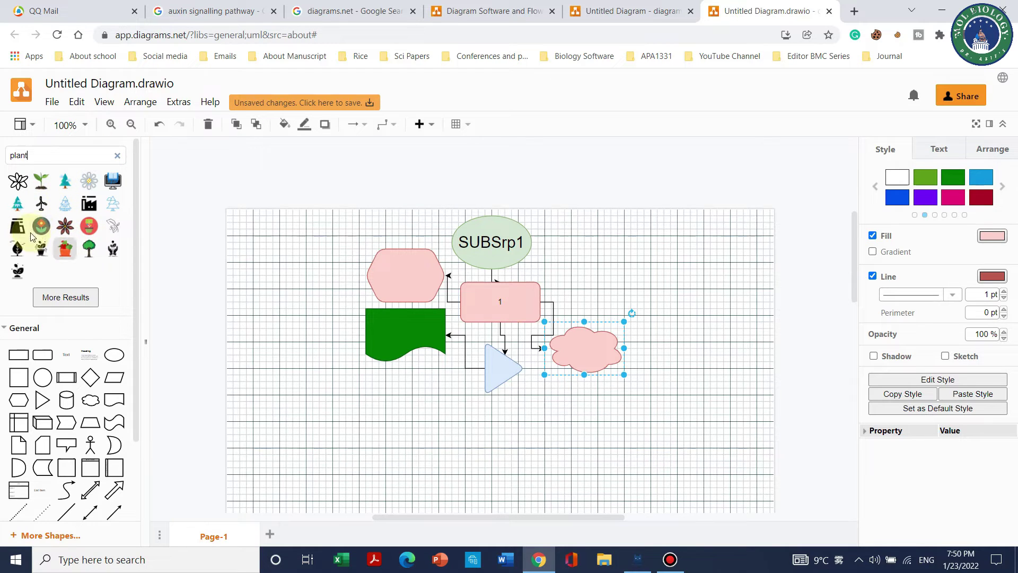
{"action": "left_click", "coordinate": [37, 183]}
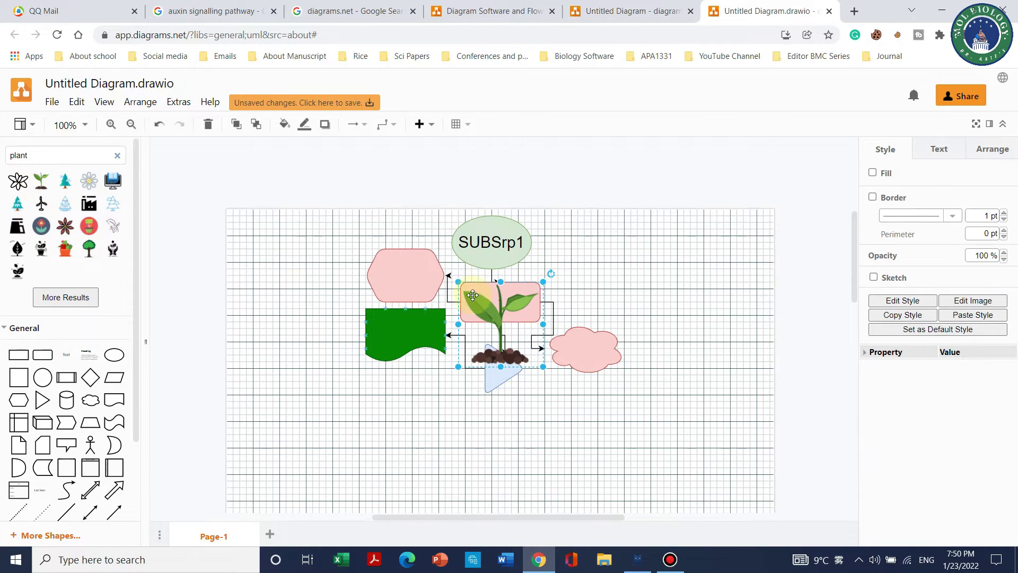
{"action": "left_click_drag", "start_coordinate": [496, 313], "coordinate": [274, 256]}
{"action": "mouse_move", "coordinate": [318, 303]}
{"action": "left_mouse_down"}
{"action": "mouse_move", "coordinate": [312, 296]}
{"action": "mouse_move", "coordinate": [323, 311]}
{"action": "left_mouse_up"}
{"action": "left_click_drag", "start_coordinate": [303, 277], "coordinate": [307, 272]}
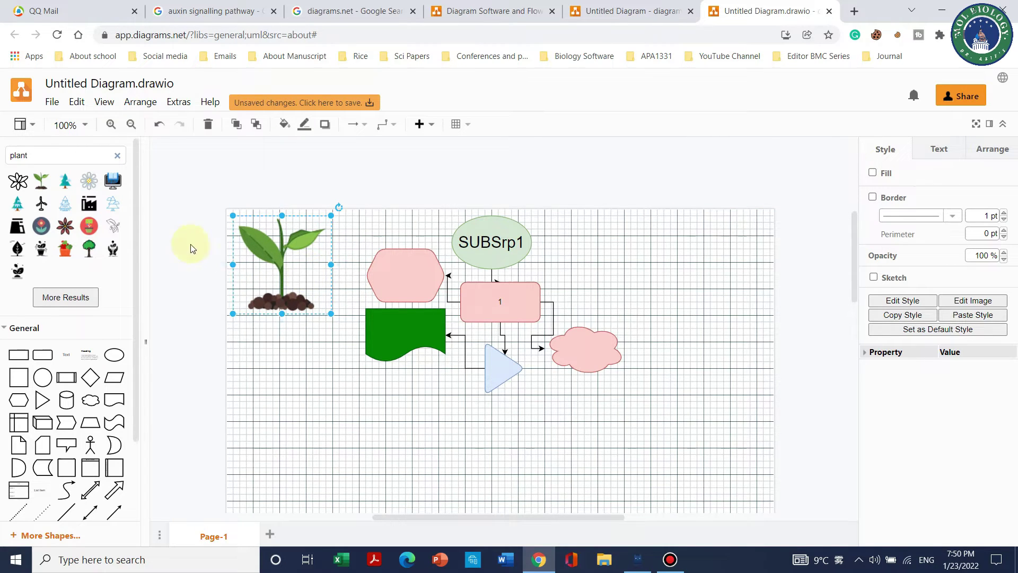
Search the shapes for "arrow" and insert the Arrow Right block arrow on the page
{"action": "left_click", "coordinate": [119, 155]}
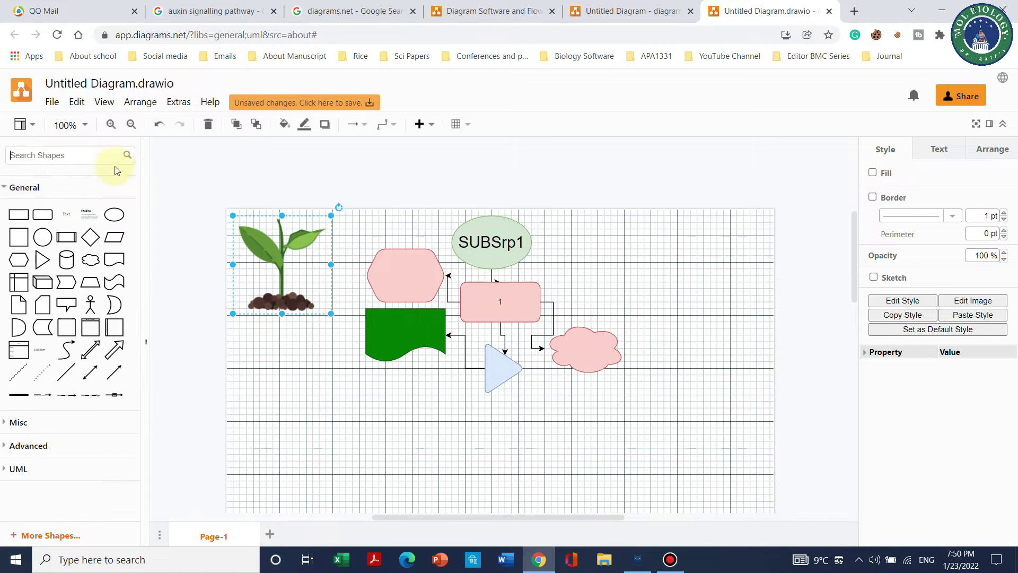
{"action": "type", "text": "arrow"}
{"action": "key", "text": "Return"}
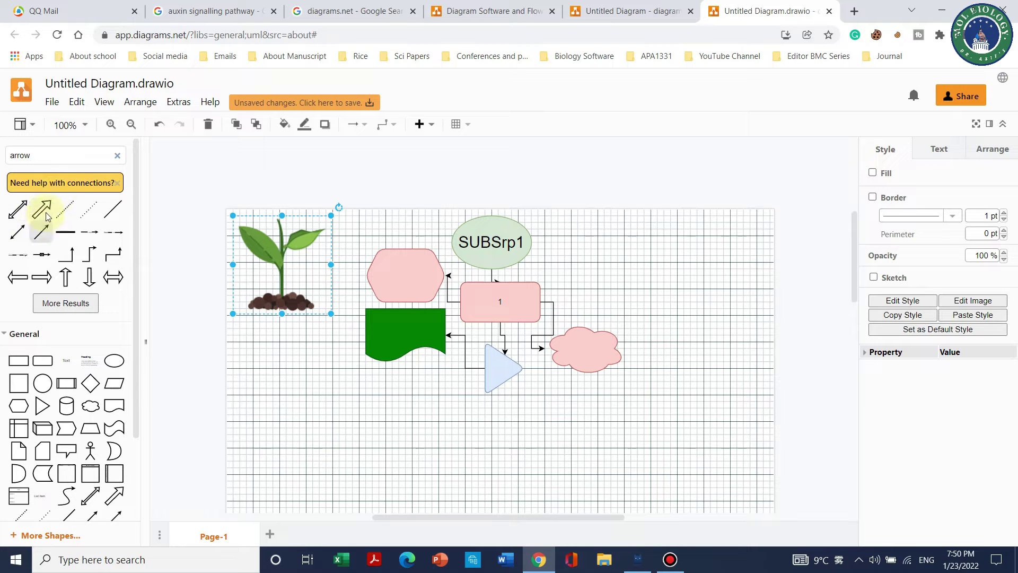
{"action": "scroll", "coordinate": [65, 215], "scroll_direction": "down", "scroll_amount": 1}
{"action": "scroll", "coordinate": [66, 214], "scroll_direction": "up", "scroll_amount": 1}
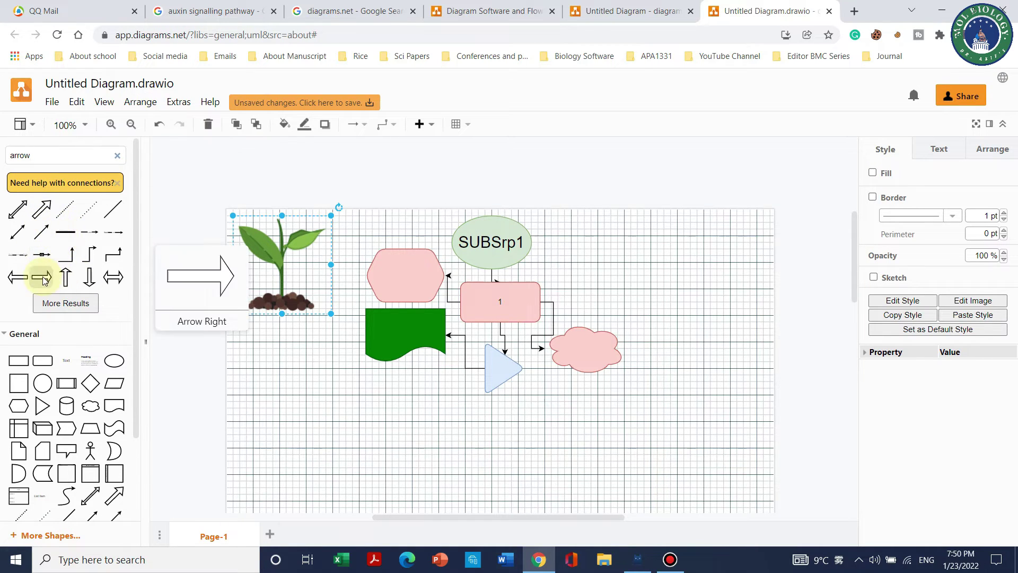
{"action": "left_click", "coordinate": [44, 280]}
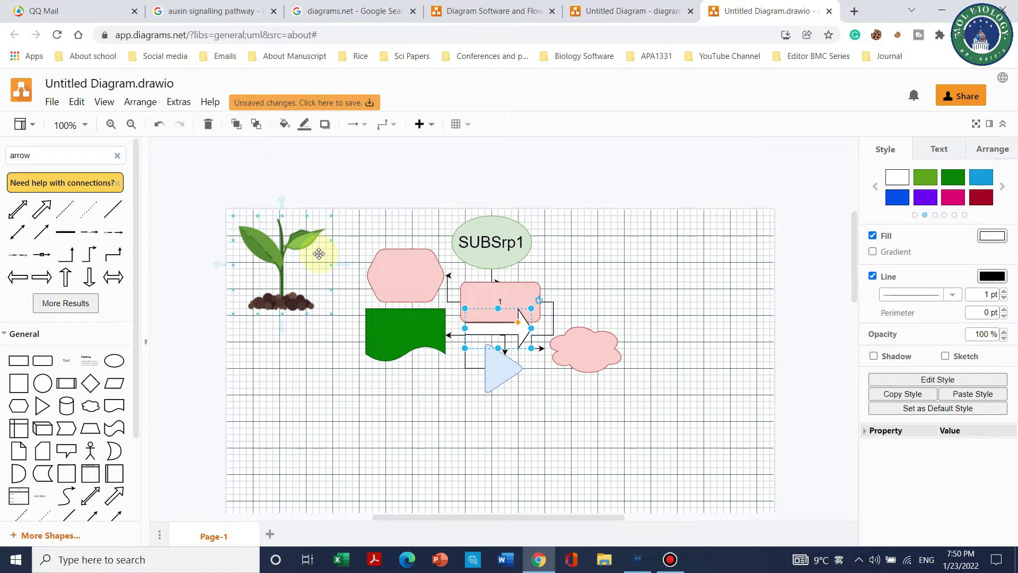
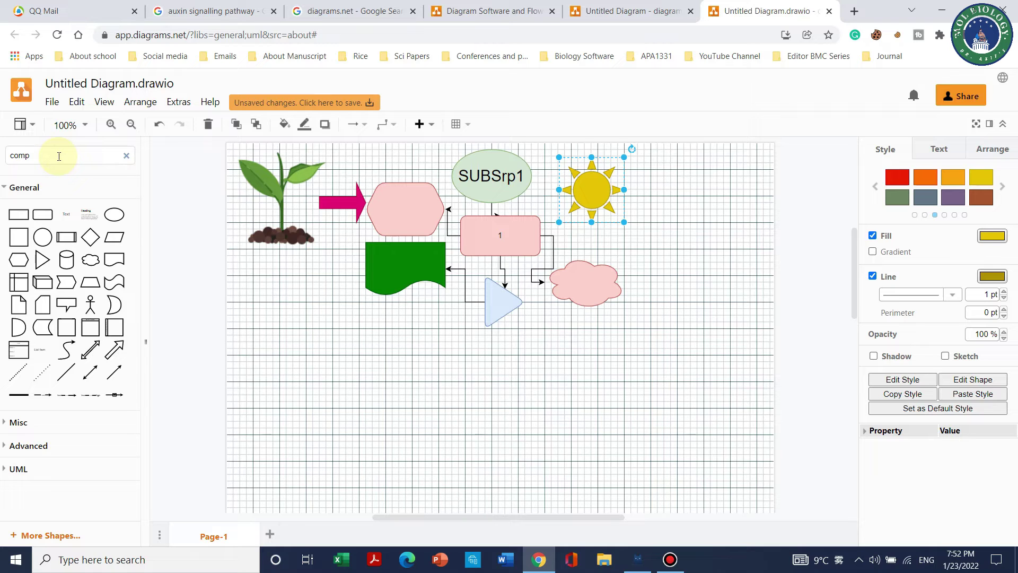
Search the shapes for "computer", insert the dark blue monitor, enlarge it, and place it below the seedling
{"action": "key", "text": "Return"}
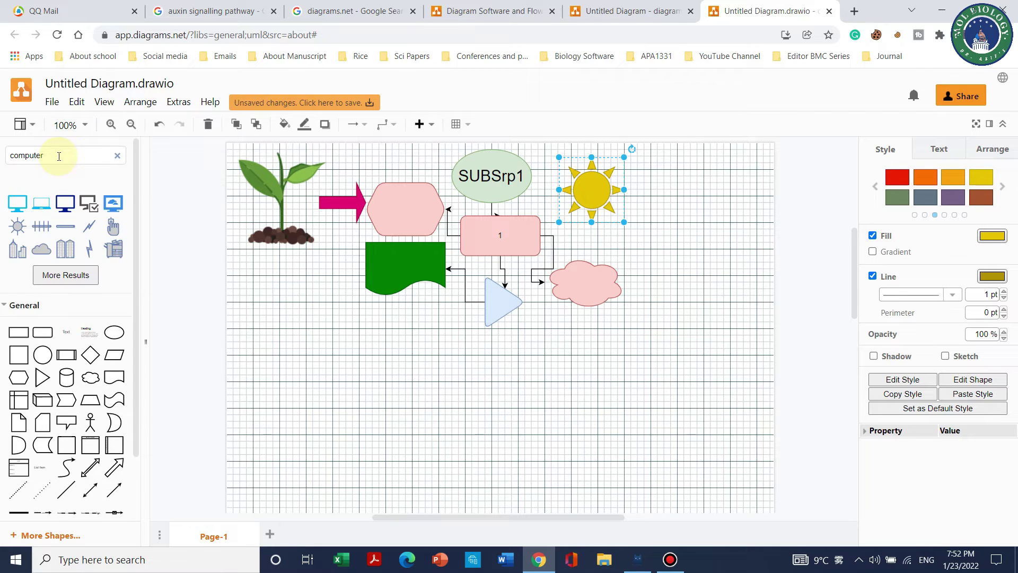
{"action": "left_click", "coordinate": [65, 203]}
{"action": "left_click_drag", "start_coordinate": [502, 326], "coordinate": [404, 454]}
{"action": "mouse_move", "coordinate": [337, 400]}
{"action": "left_mouse_down"}
{"action": "mouse_move", "coordinate": [326, 409]}
{"action": "mouse_move", "coordinate": [325, 397]}
{"action": "left_mouse_up"}
Search the shapes for "mobile phone", insert the black Cell Phone shape, and place it to the right of the monitor
{"action": "left_click", "coordinate": [118, 155]}
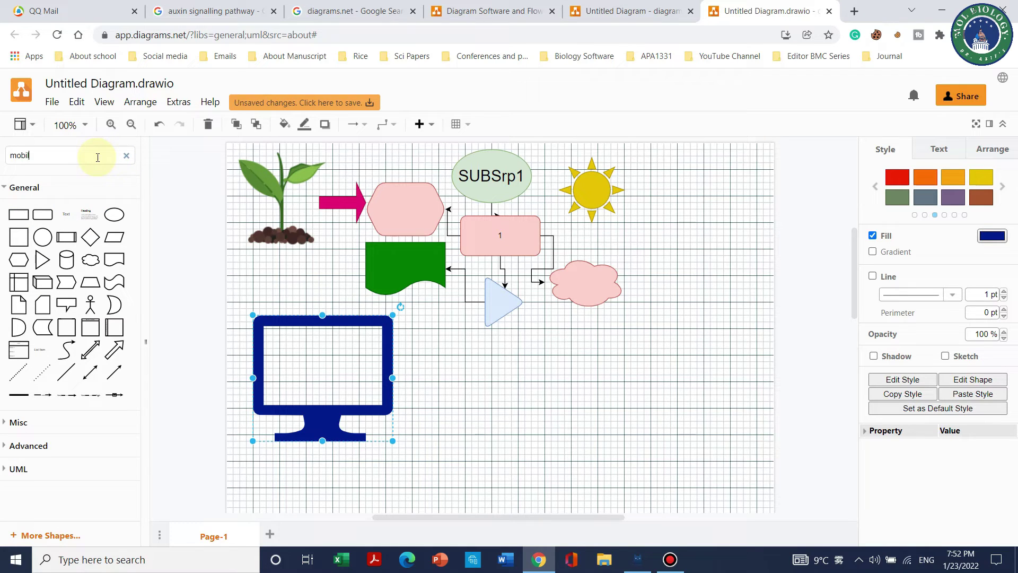
{"action": "type", "text": "mobile phone"}
{"action": "key", "text": "Return"}
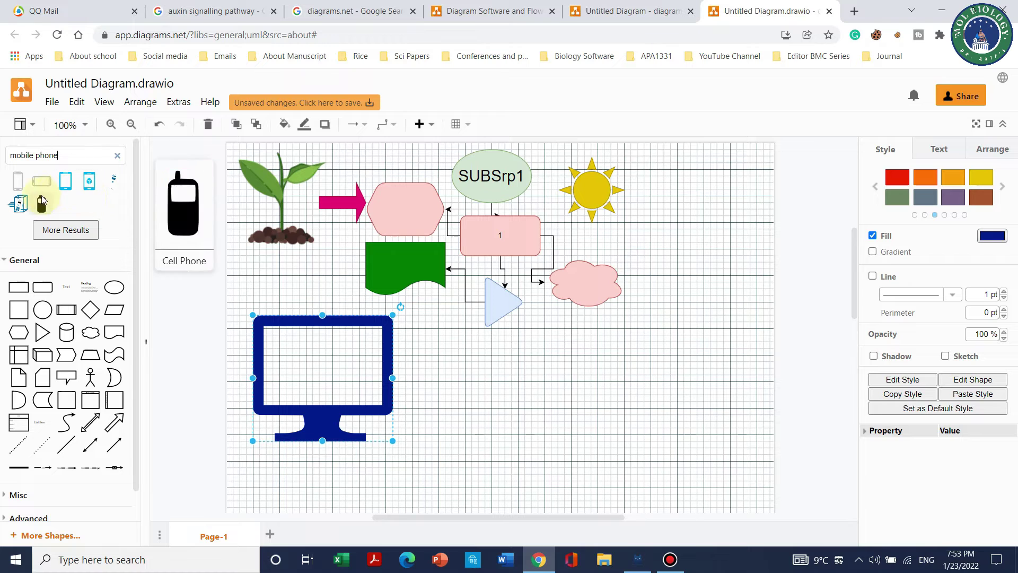
{"action": "mouse_move", "coordinate": [40, 189]}
{"action": "left_click", "coordinate": [44, 208]}
{"action": "left_click_drag", "start_coordinate": [482, 344], "coordinate": [484, 431]}
{"action": "left_click_drag", "start_coordinate": [453, 401], "coordinate": [450, 391]}
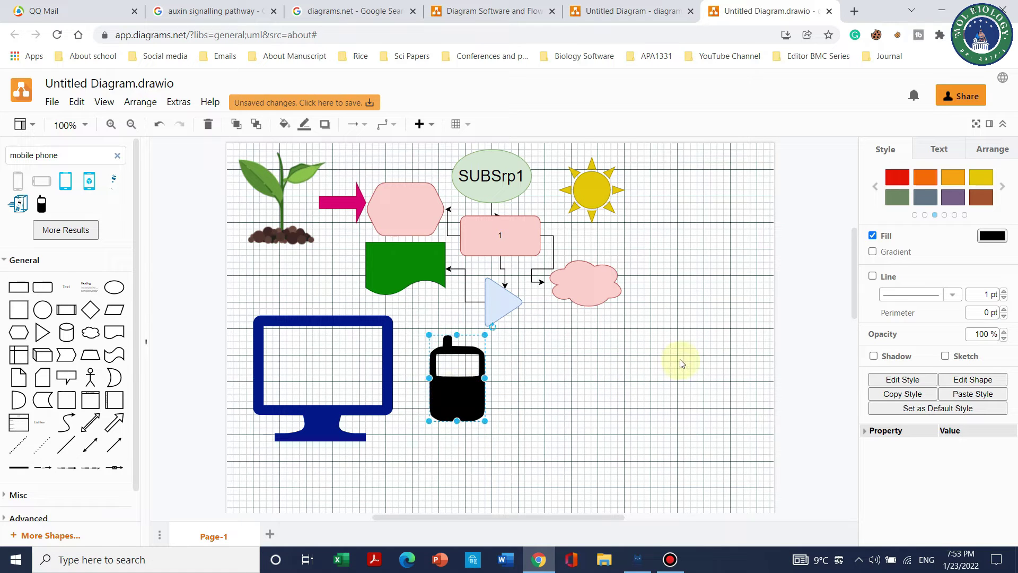
Insert the gear image from the Misc shapes and place it to the right of the phone
{"action": "scroll", "coordinate": [129, 254], "scroll_direction": "down", "scroll_amount": 1}
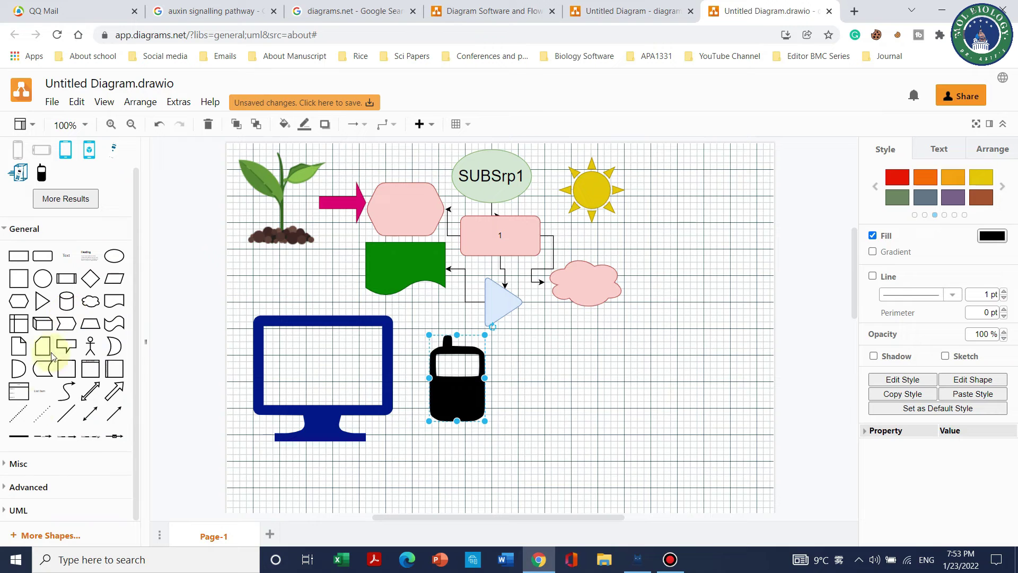
{"action": "left_click", "coordinate": [58, 461]}
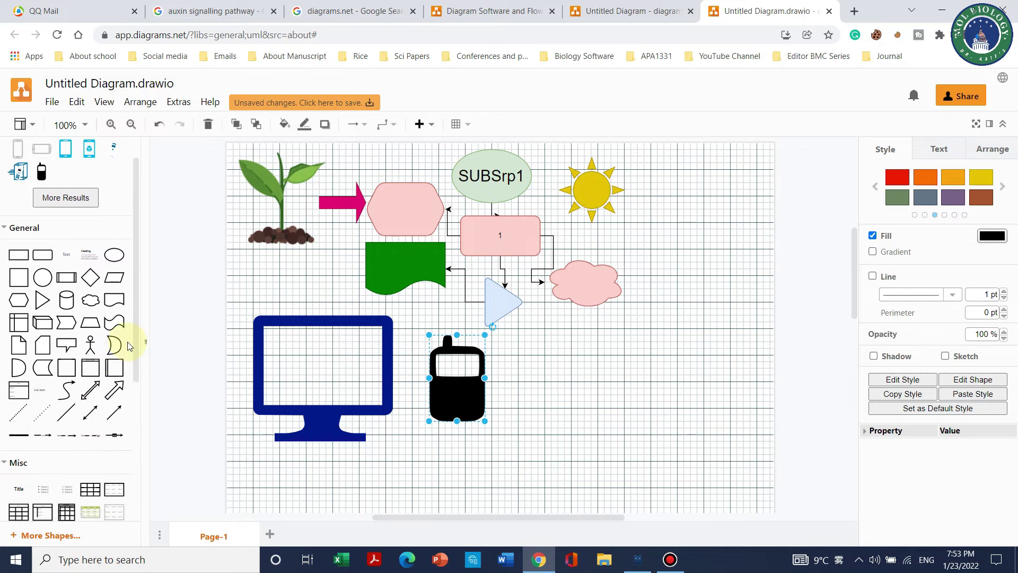
{"action": "scroll", "coordinate": [106, 287], "scroll_direction": "down", "scroll_amount": 5}
{"action": "mouse_move", "coordinate": [106, 287]}
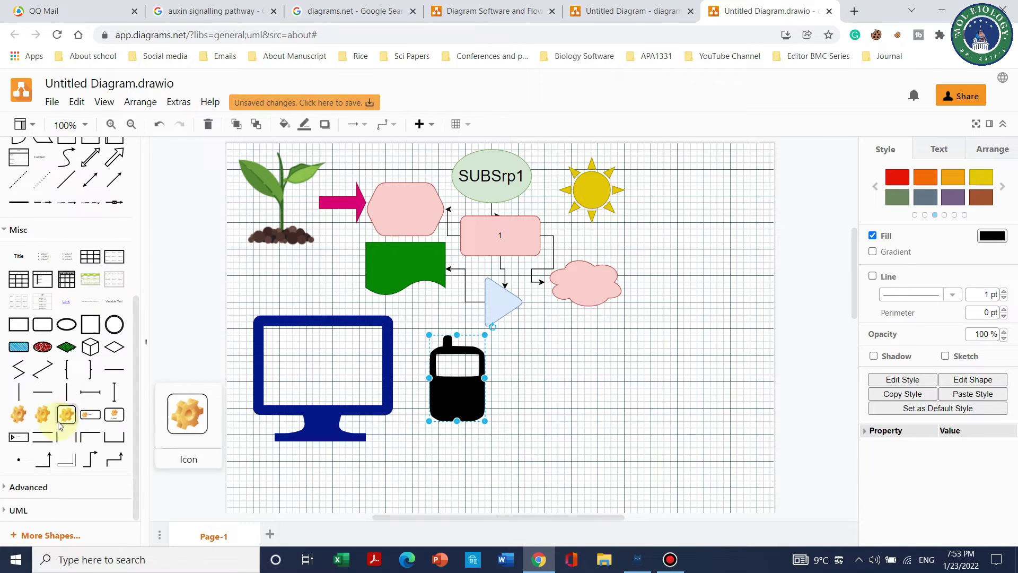
{"action": "left_click", "coordinate": [40, 412]}
{"action": "left_click_drag", "start_coordinate": [513, 319], "coordinate": [579, 360]}
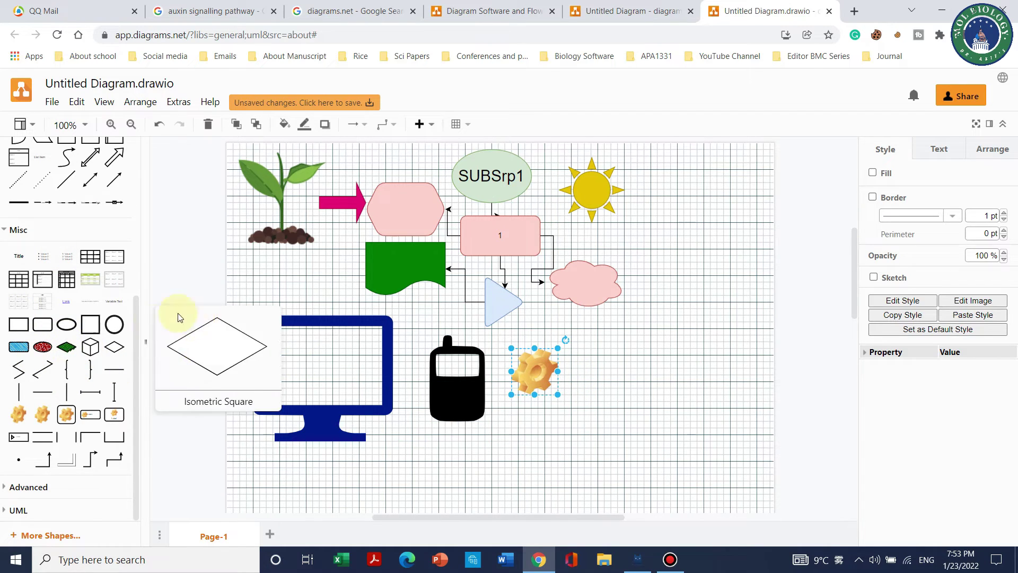
Search the shapes for "book", load more results, insert the blue open book, enlarge it slightly, and place it right of the gear
{"action": "scroll", "coordinate": [116, 263], "scroll_direction": "up", "scroll_amount": 5}
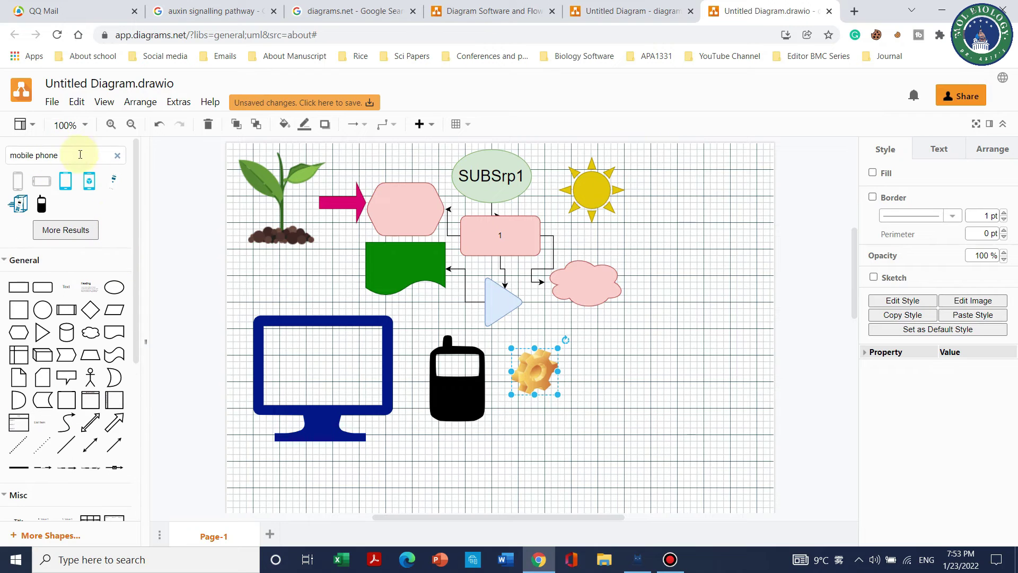
{"action": "left_click", "coordinate": [118, 157]}
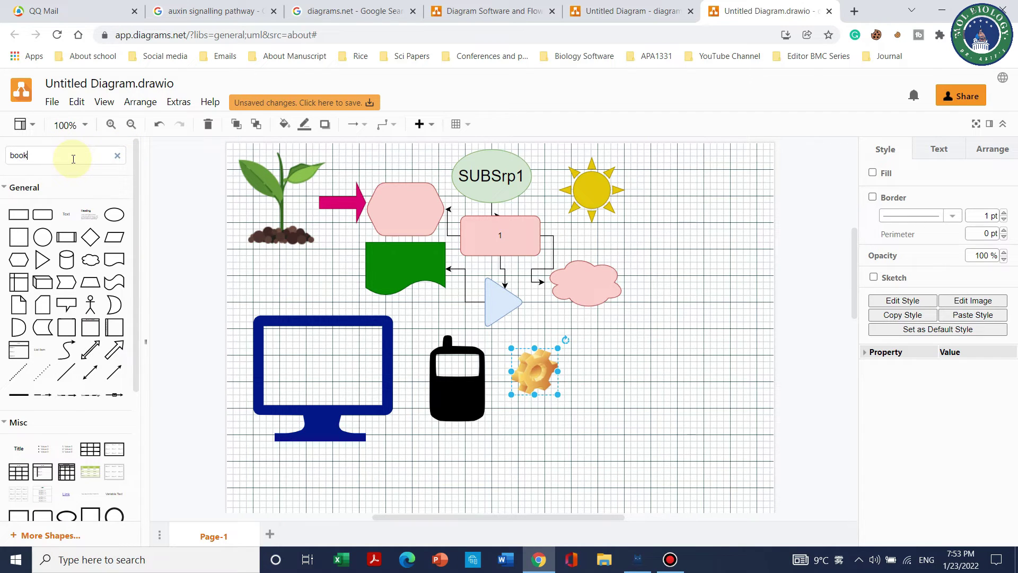
{"action": "type", "text": "book"}
{"action": "key", "text": "Return"}
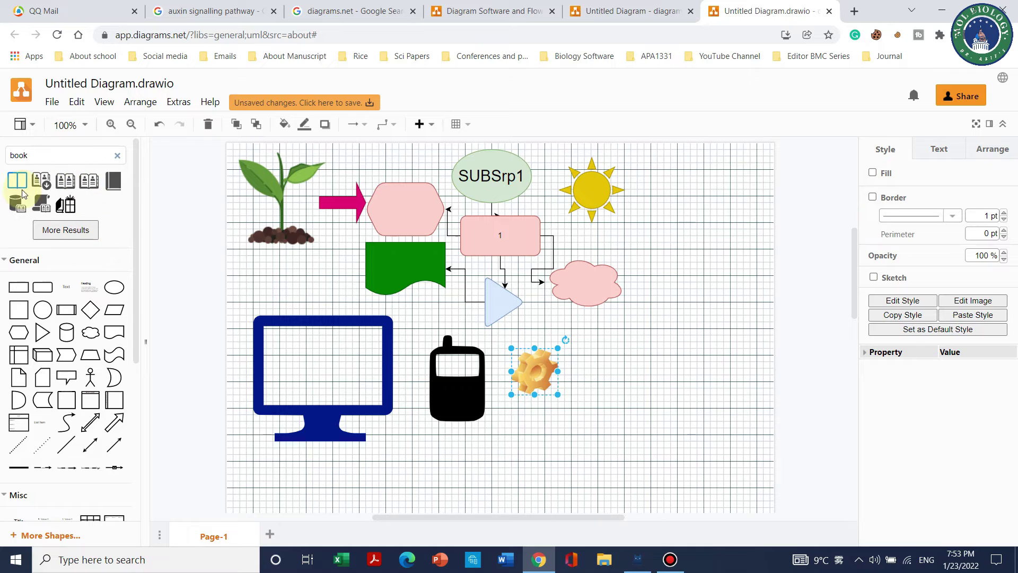
{"action": "mouse_move", "coordinate": [13, 178]}
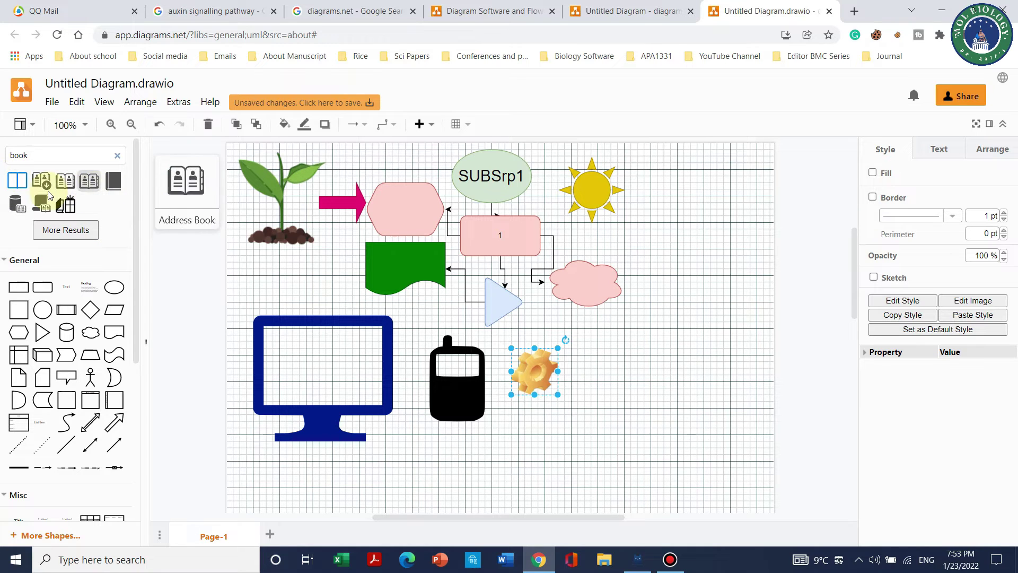
{"action": "left_click", "coordinate": [66, 232]}
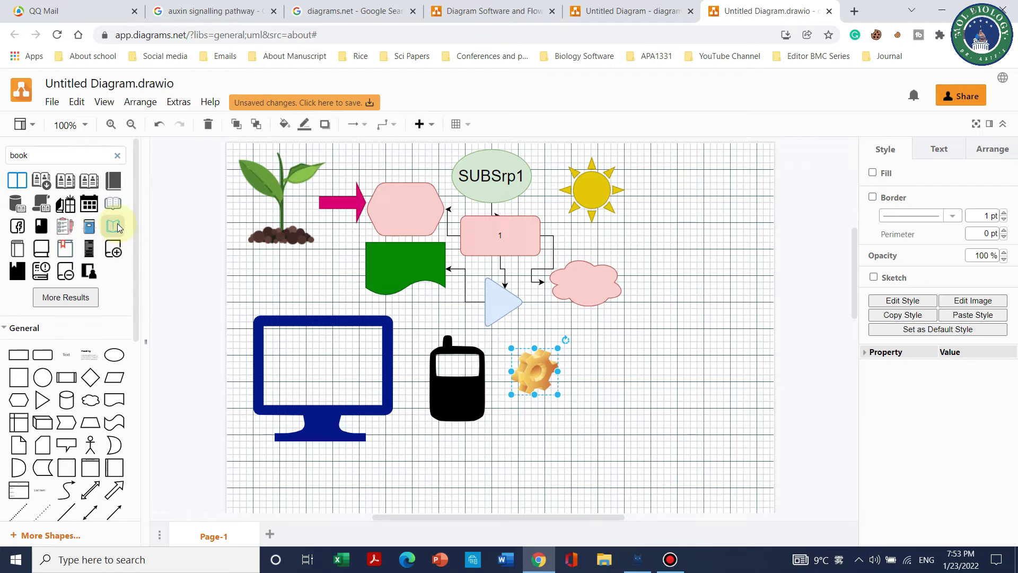
{"action": "left_click", "coordinate": [116, 223]}
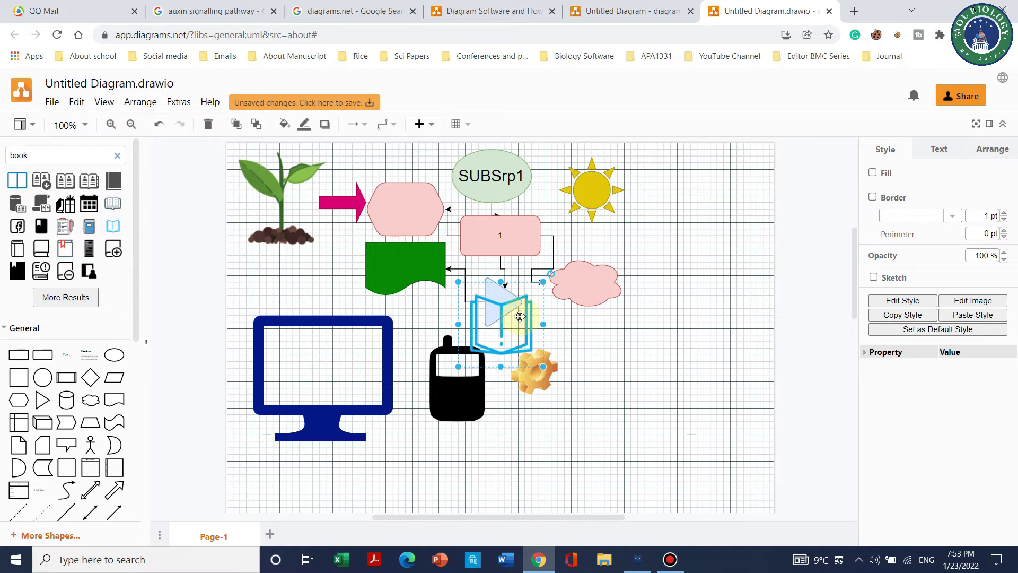
{"action": "left_click_drag", "start_coordinate": [520, 317], "coordinate": [632, 370]}
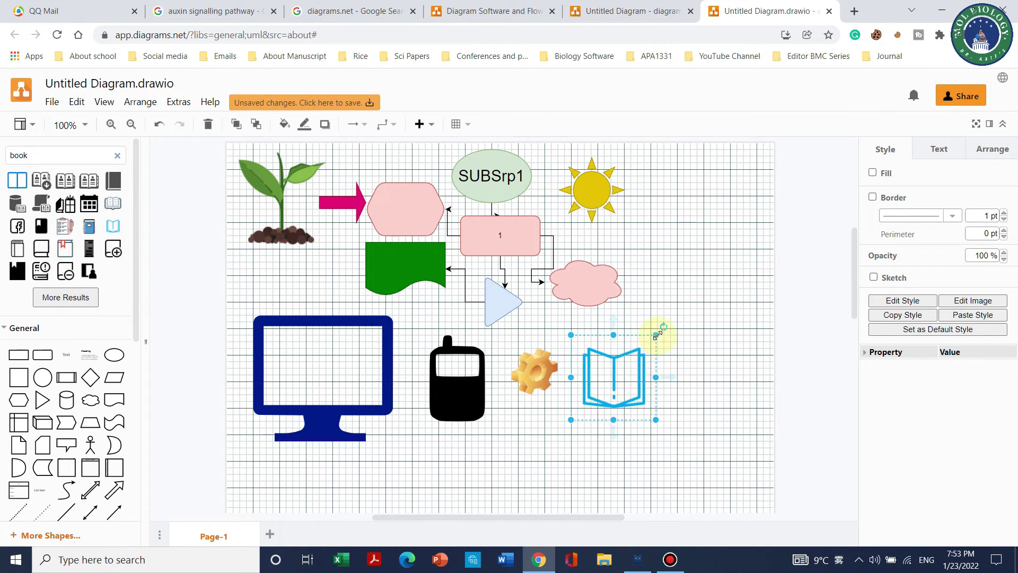
{"action": "mouse_move", "coordinate": [656, 334]}
{"action": "left_mouse_down"}
{"action": "mouse_move", "coordinate": [671, 320]}
{"action": "mouse_move", "coordinate": [642, 363]}
{"action": "mouse_move", "coordinate": [652, 343]}
{"action": "left_mouse_up"}
{"action": "left_click", "coordinate": [553, 432]}
Label the pink hexagon "Gene 1"
{"action": "left_click", "coordinate": [410, 211]}
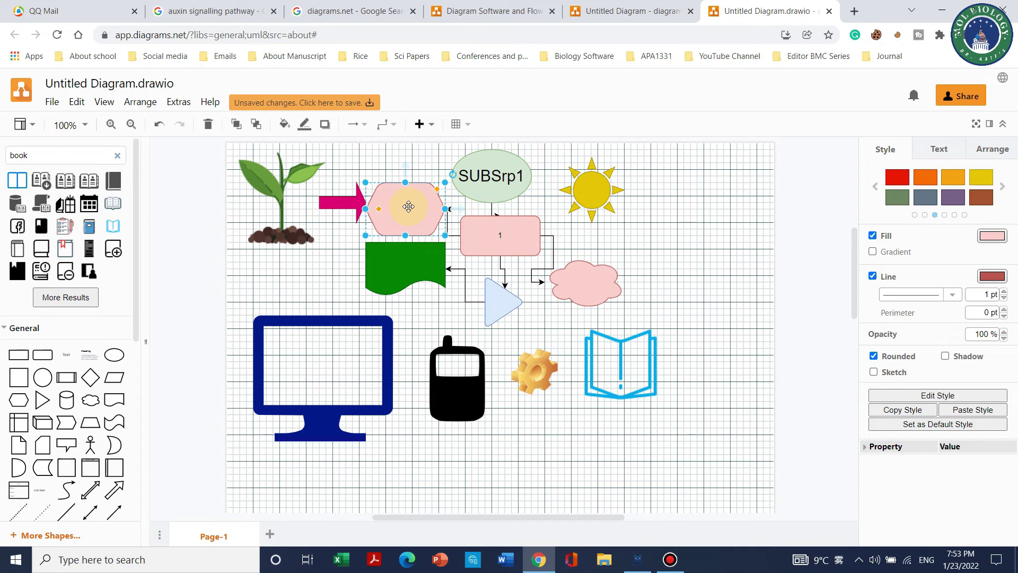
{"action": "double_click", "coordinate": [408, 206]}
{"action": "type", "text": "Gene 1"}
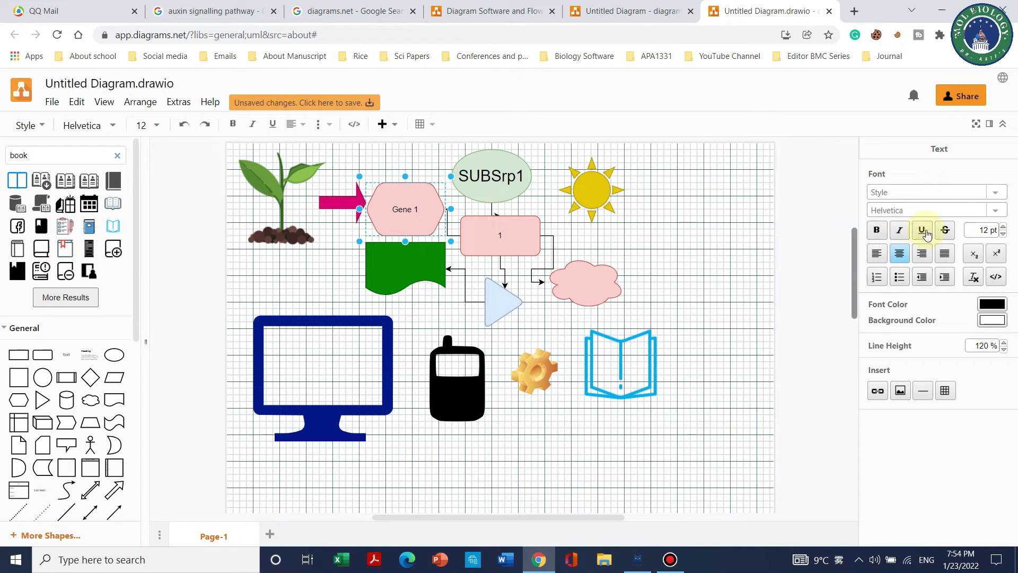
Set the hexagon's label text to 20 pt and make it bold
{"action": "left_click", "coordinate": [1003, 227]}
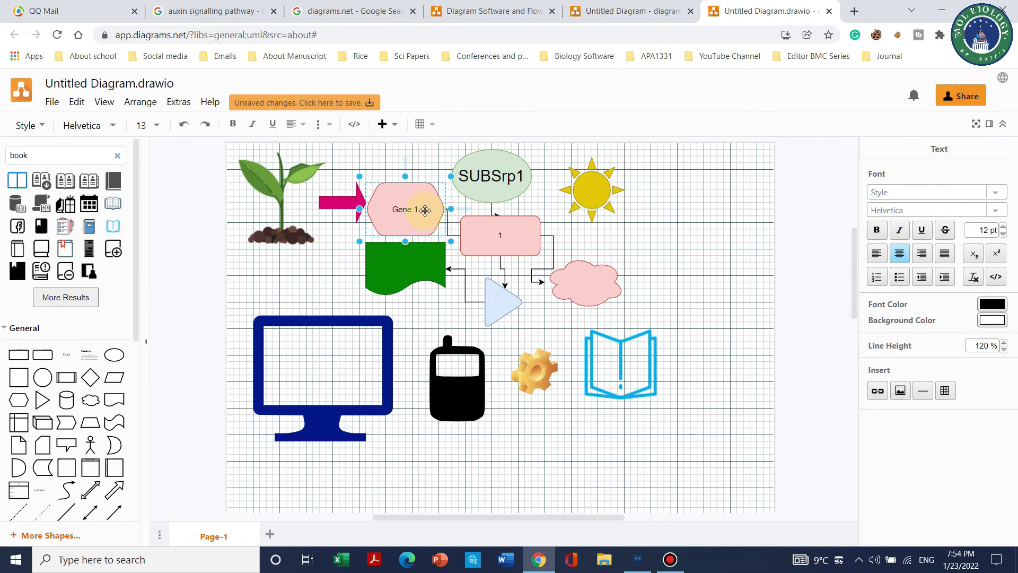
{"action": "left_click", "coordinate": [420, 209]}
{"action": "double_click", "coordinate": [420, 211]}
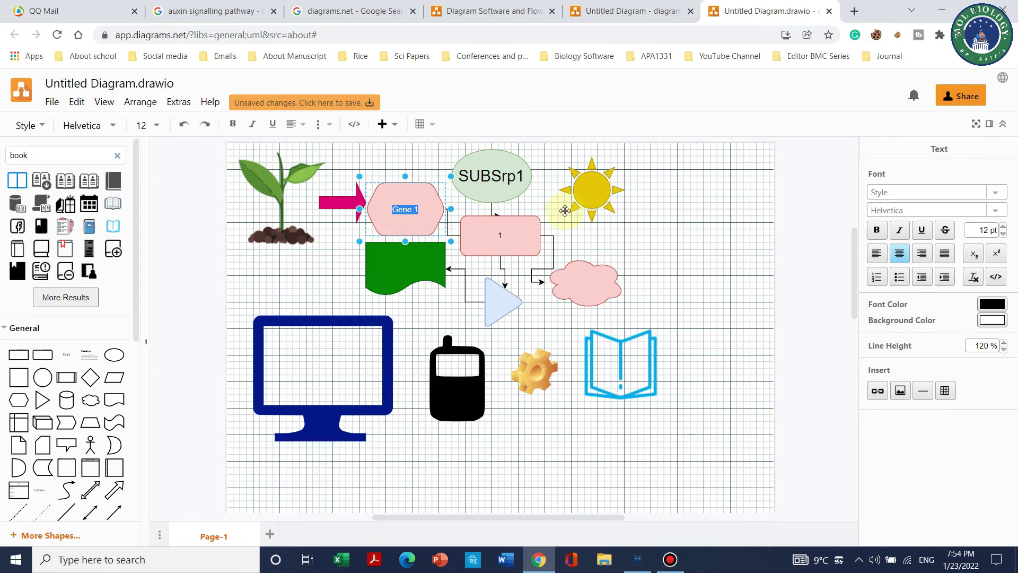
{"action": "left_click", "coordinate": [1004, 227]}
{"action": "left_click", "coordinate": [1003, 227]}
{"action": "left_click", "coordinate": [1004, 227]}
{"action": "left_click", "coordinate": [1004, 227]}
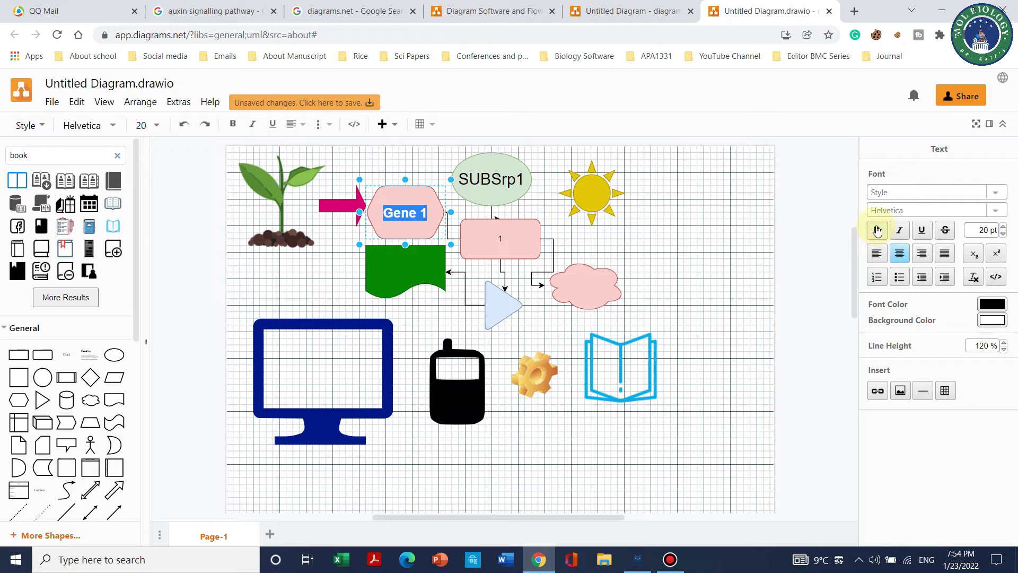
{"action": "left_click", "coordinate": [672, 249]}
Move the monitor slightly left and up, closer to the page's left edge
{"action": "left_click_drag", "start_coordinate": [313, 372], "coordinate": [313, 345]}
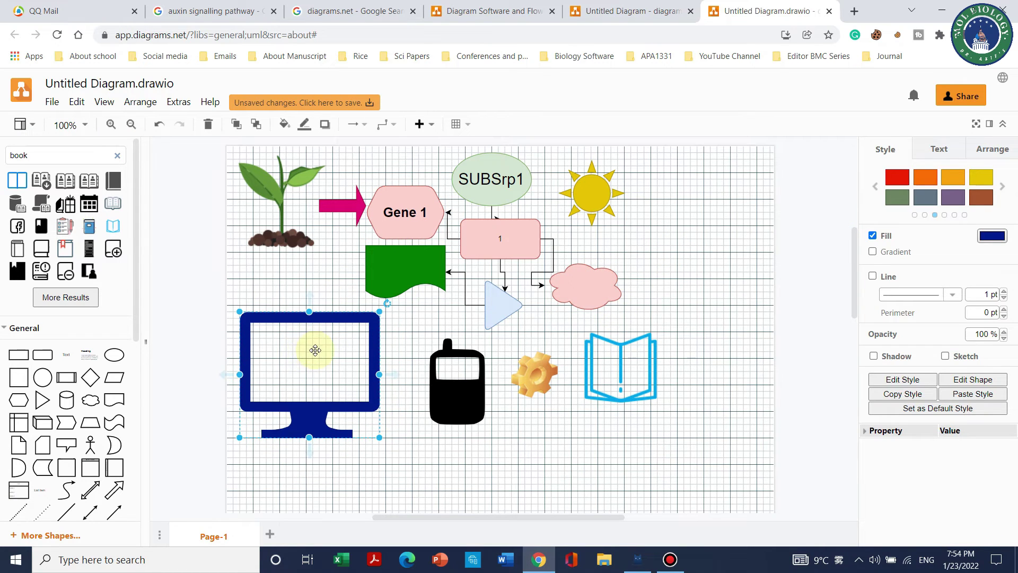
{"action": "scroll", "coordinate": [712, 272], "scroll_direction": "down", "scroll_amount": 2}
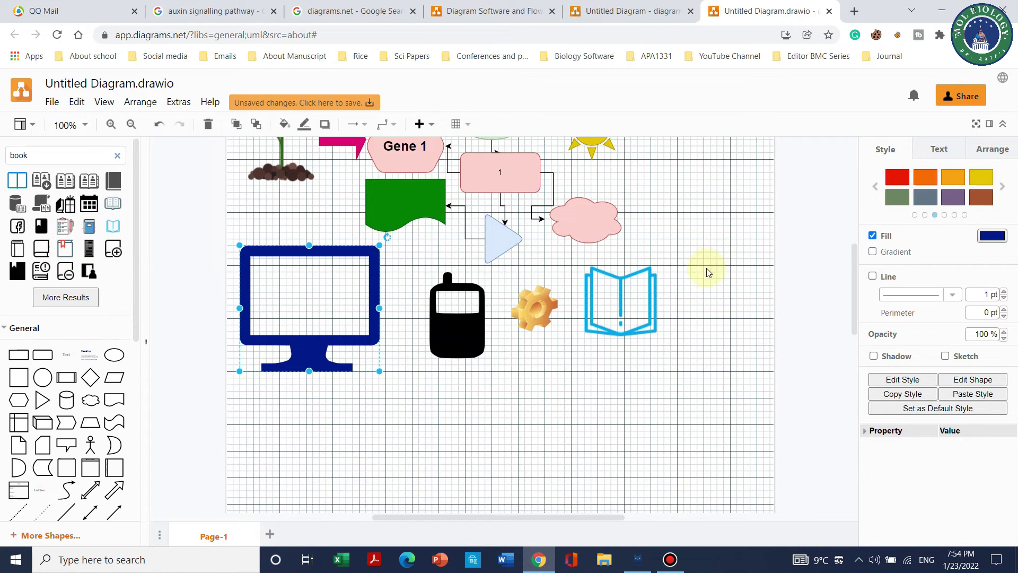
{"action": "left_click", "coordinate": [644, 403]}
{"action": "scroll", "coordinate": [703, 382], "scroll_direction": "up", "scroll_amount": 2}
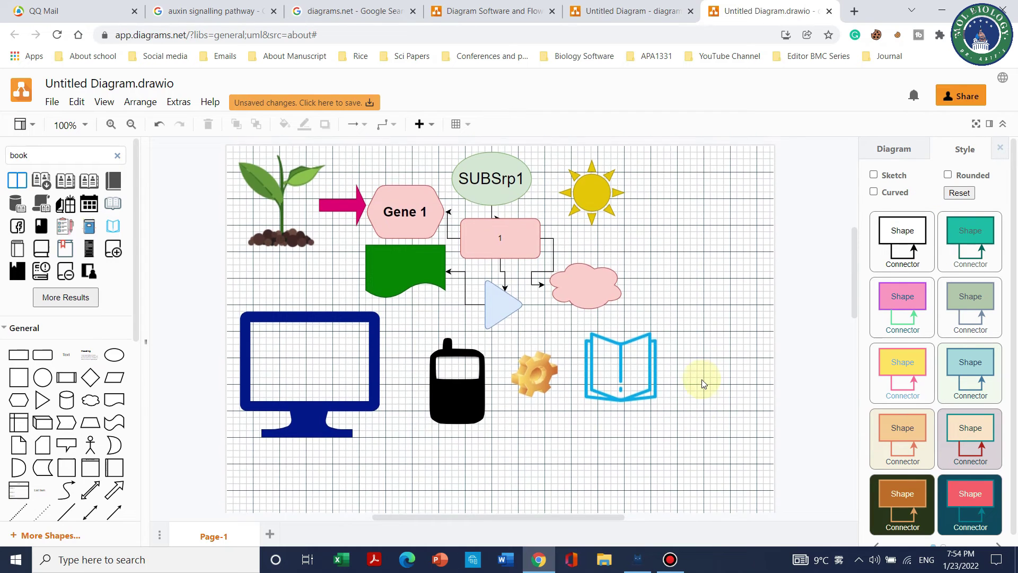
{"action": "scroll", "coordinate": [636, 363], "scroll_direction": "down", "scroll_amount": 2}
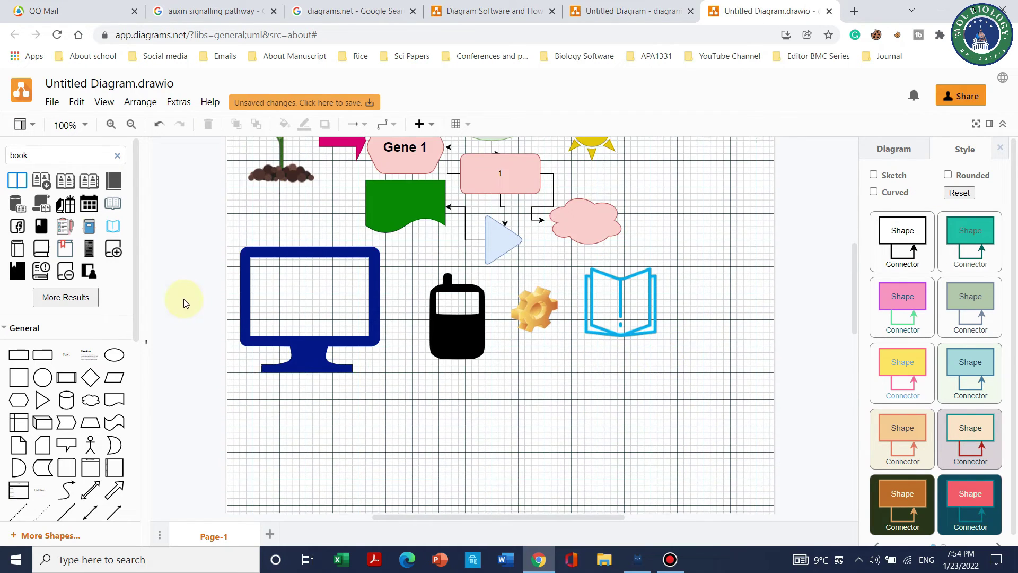
{"action": "scroll", "coordinate": [182, 295], "scroll_direction": "up", "scroll_amount": 2}
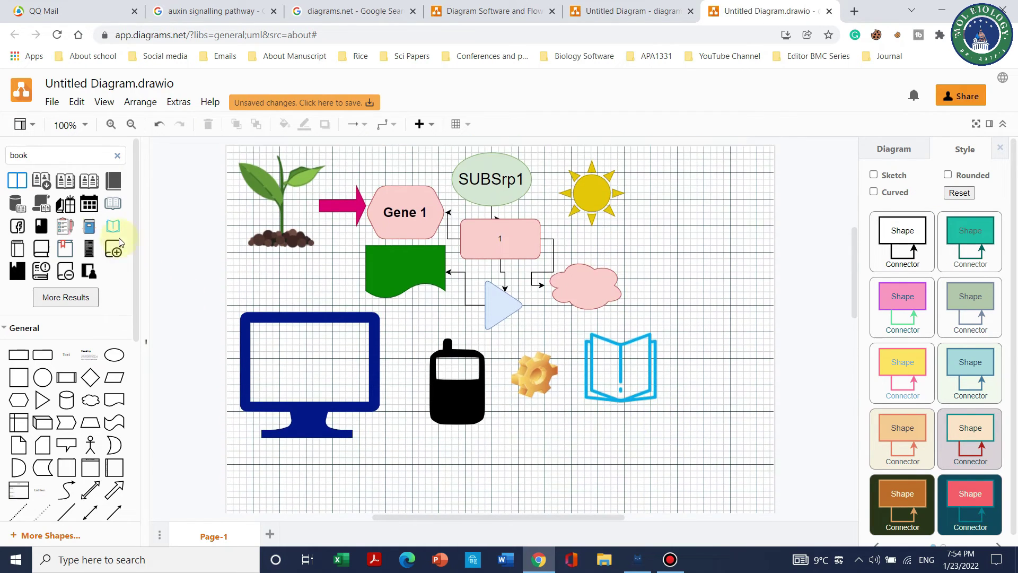
Search the shapes for "graphs", insert the black bar chart image, enlarge it, and place it to the right of the sun
{"action": "left_click", "coordinate": [117, 157]}
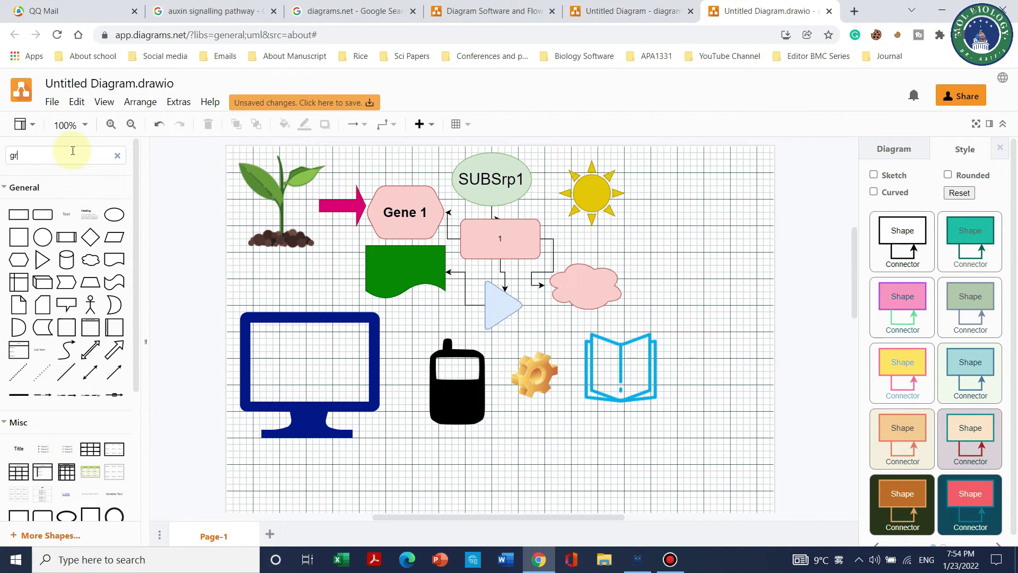
{"action": "key", "text": "Return"}
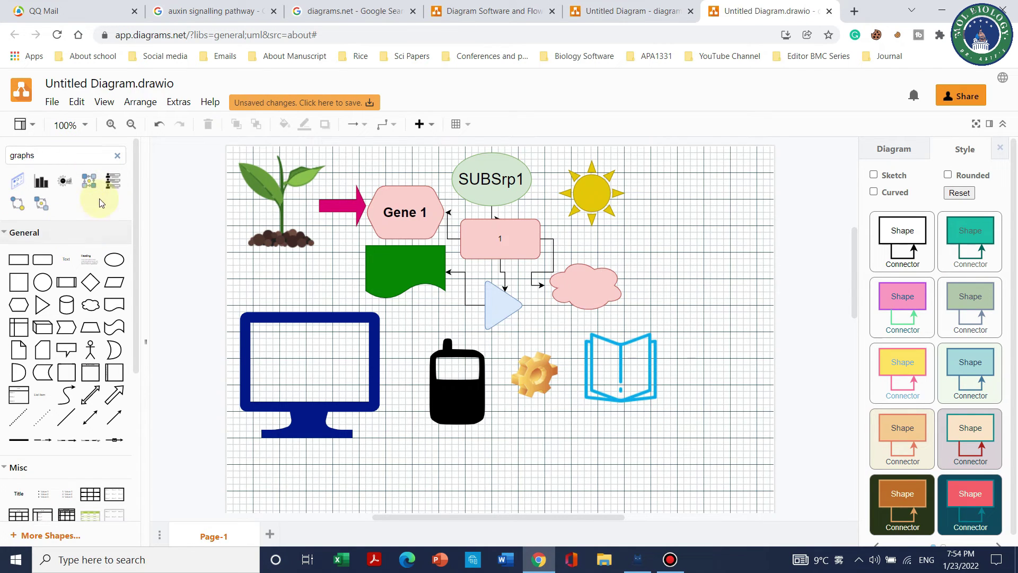
{"action": "mouse_move", "coordinate": [43, 183]}
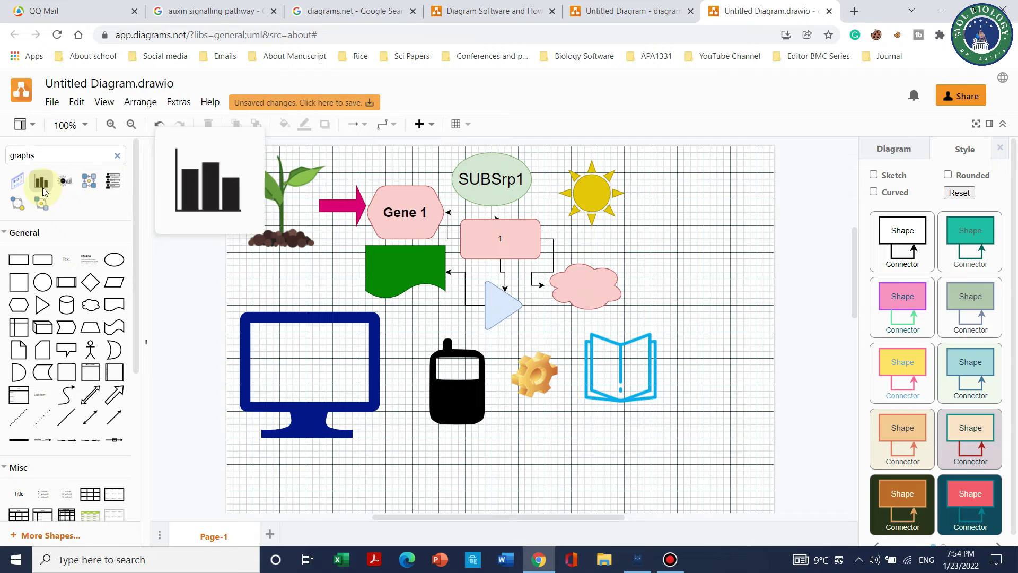
{"action": "left_click", "coordinate": [43, 185]}
{"action": "left_click_drag", "start_coordinate": [496, 339], "coordinate": [715, 244]}
{"action": "left_click_drag", "start_coordinate": [664, 277], "coordinate": [618, 323]}
{"action": "left_click_drag", "start_coordinate": [745, 189], "coordinate": [734, 232]}
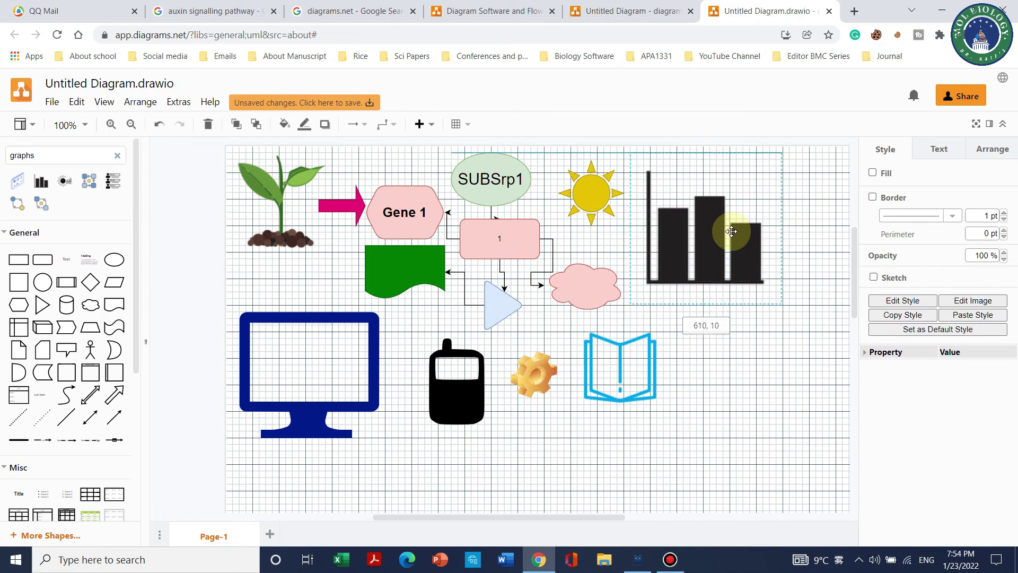
{"action": "left_click", "coordinate": [706, 412]}
{"action": "scroll", "coordinate": [707, 412], "scroll_direction": "down", "scroll_amount": 3}
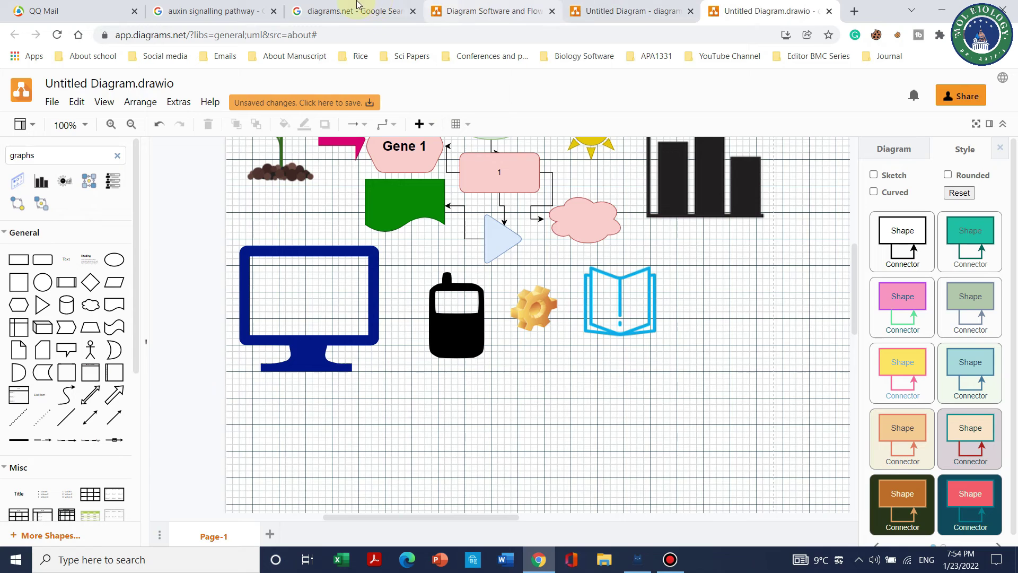
Look through the auxin signalling pathway image results for example figures, and return to the diagram
{"action": "left_click", "coordinate": [233, 9]}
{"action": "scroll", "coordinate": [537, 351], "scroll_direction": "down", "scroll_amount": 5}
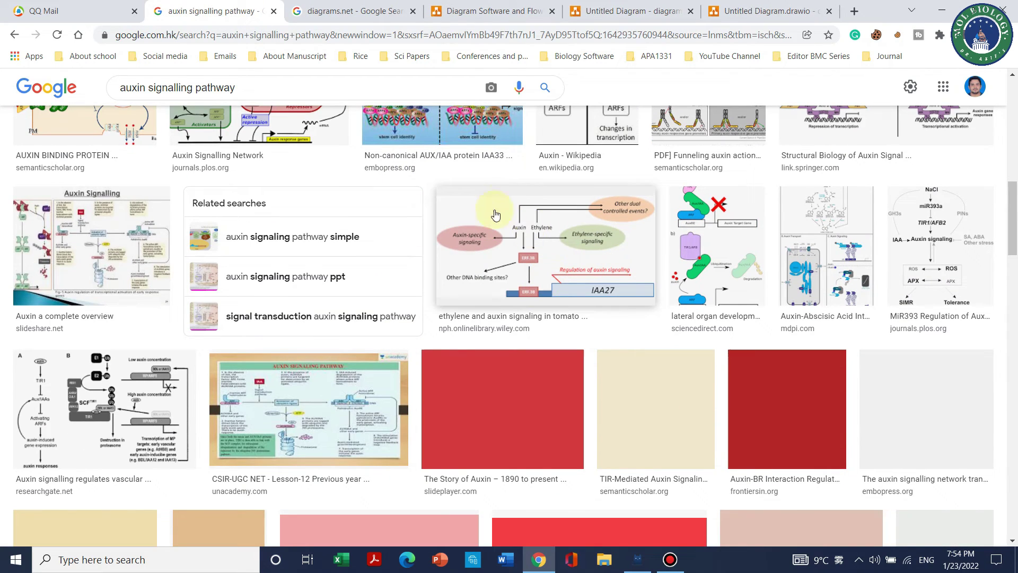
{"action": "scroll", "coordinate": [329, 291], "scroll_direction": "down", "scroll_amount": 4}
{"action": "scroll", "coordinate": [482, 296], "scroll_direction": "up", "scroll_amount": 6}
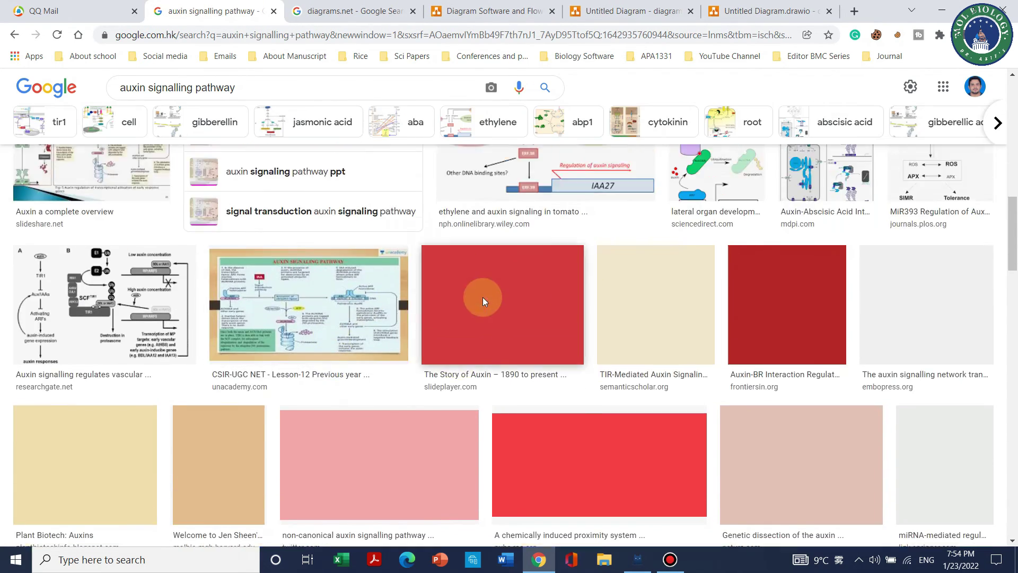
{"action": "scroll", "coordinate": [298, 315], "scroll_direction": "up", "scroll_amount": 6}
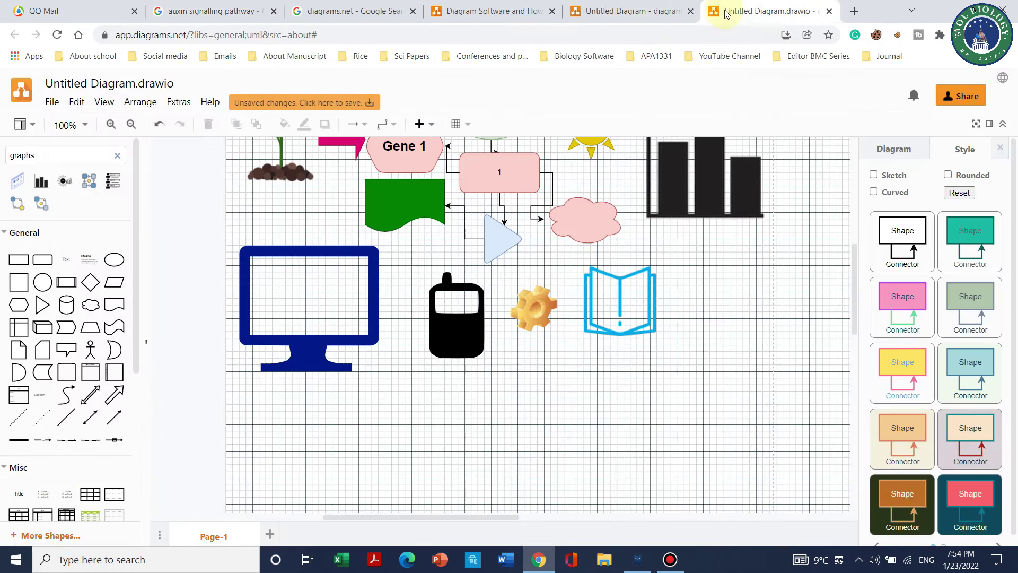
{"action": "left_click", "coordinate": [790, 10]}
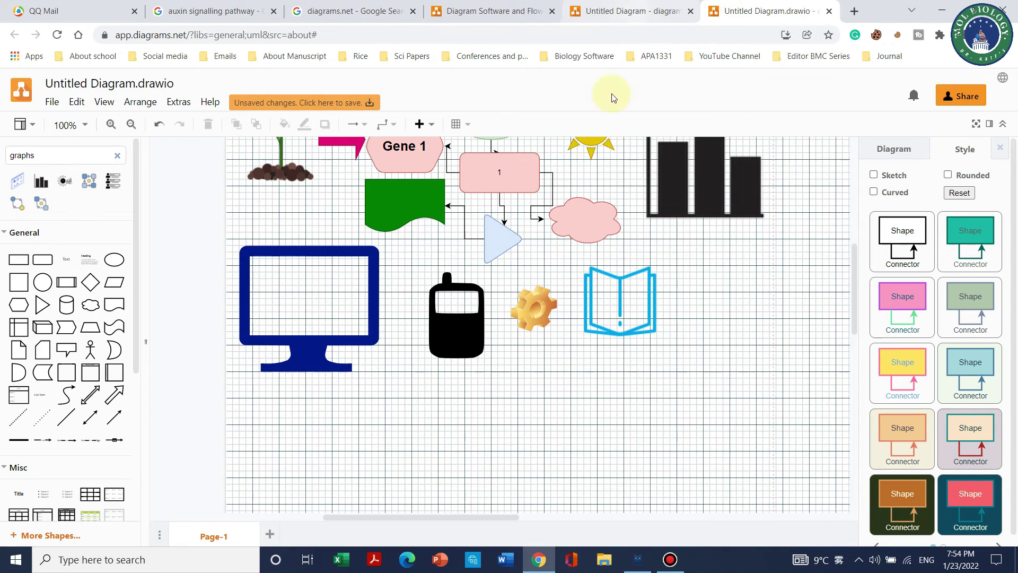
{"action": "scroll", "coordinate": [713, 417], "scroll_direction": "up", "scroll_amount": 1}
{"action": "scroll", "coordinate": [716, 414], "scroll_direction": "up", "scroll_amount": 1}
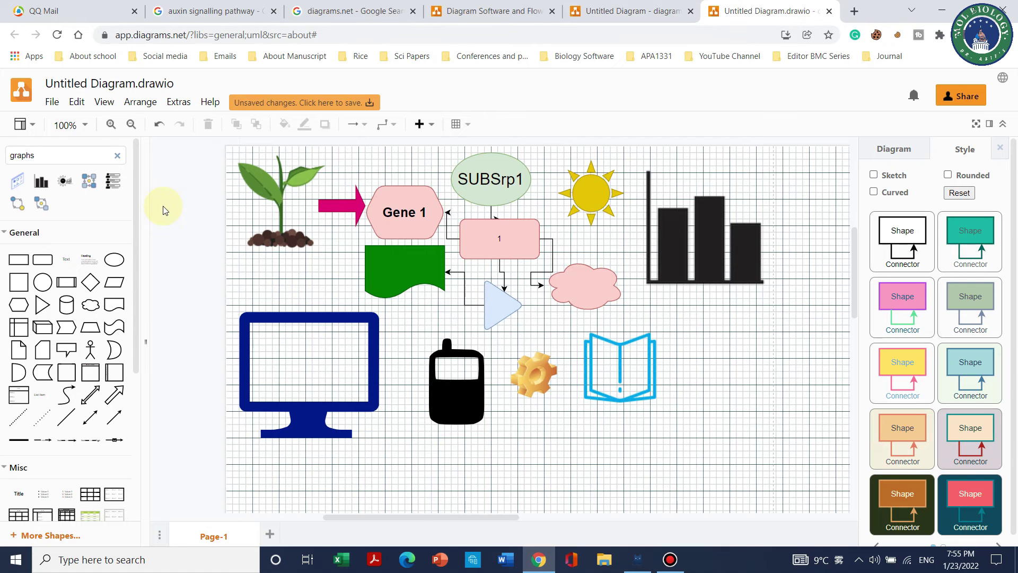
Export the drawing as a PNG image with the size set to Diagram and save it to the device
{"action": "left_click", "coordinate": [51, 102]}
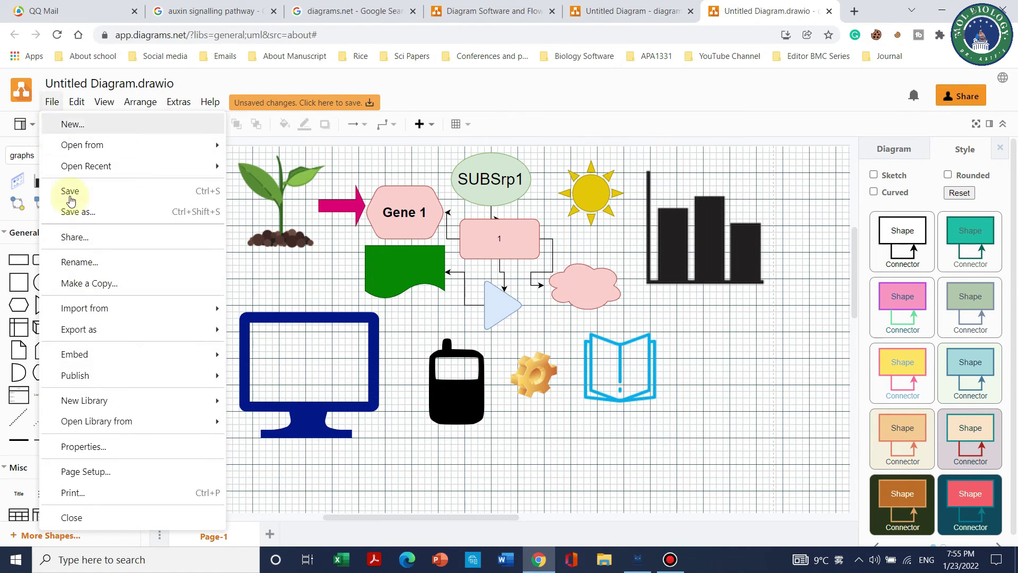
{"action": "mouse_move", "coordinate": [121, 363]}
{"action": "mouse_move", "coordinate": [117, 341]}
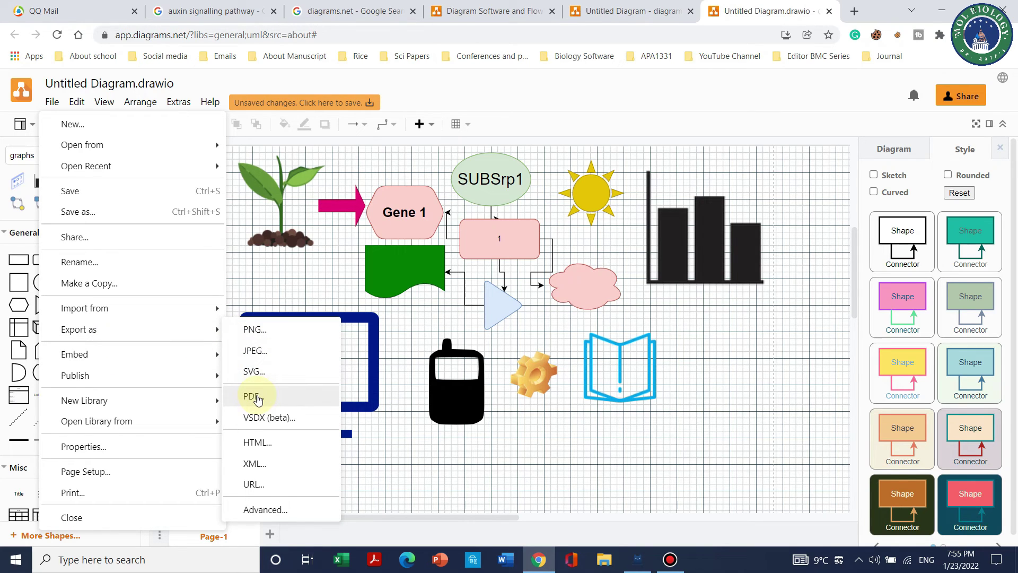
{"action": "left_click", "coordinate": [263, 334]}
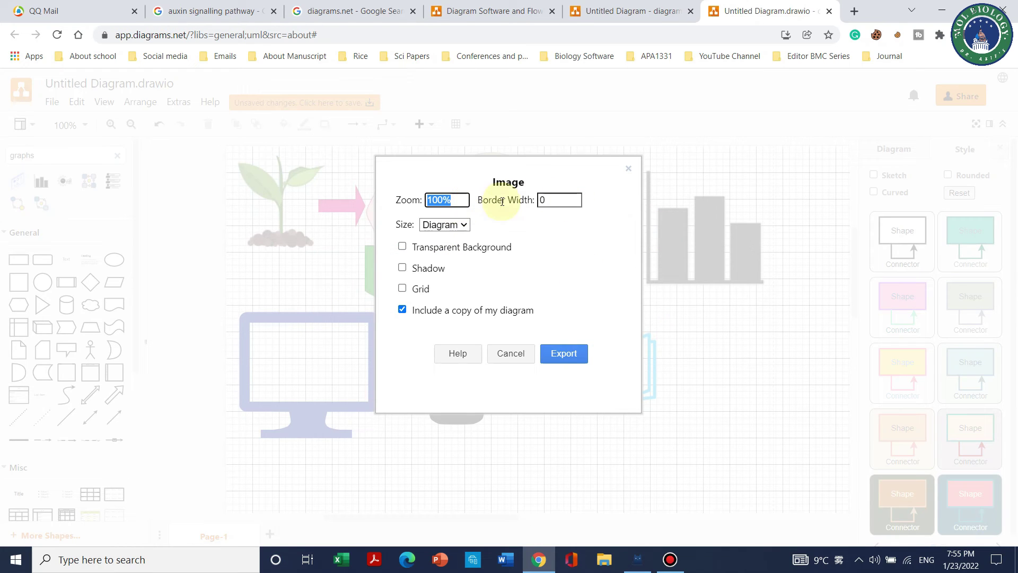
{"action": "left_click", "coordinate": [464, 225]}
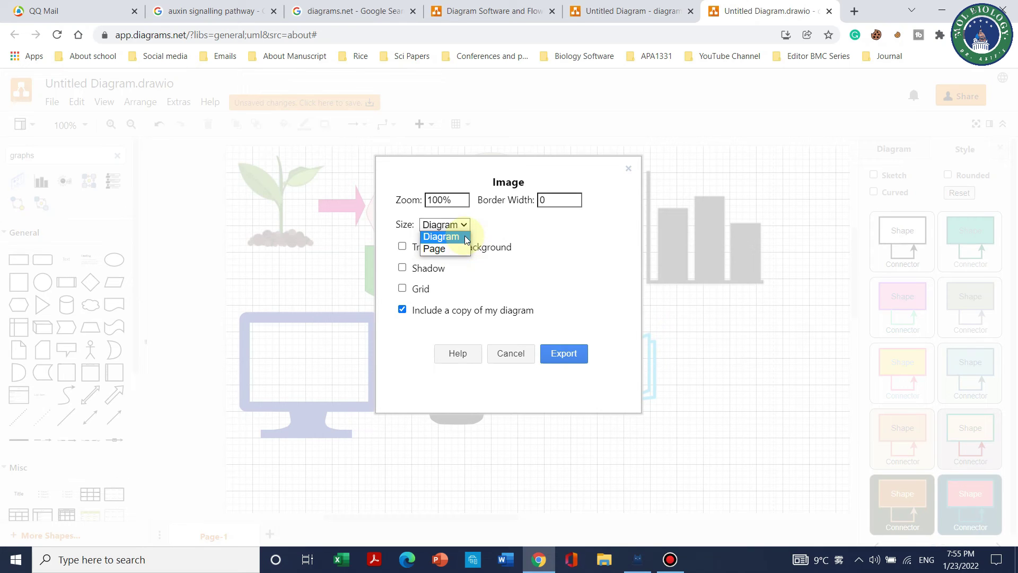
{"action": "left_click", "coordinate": [440, 233]}
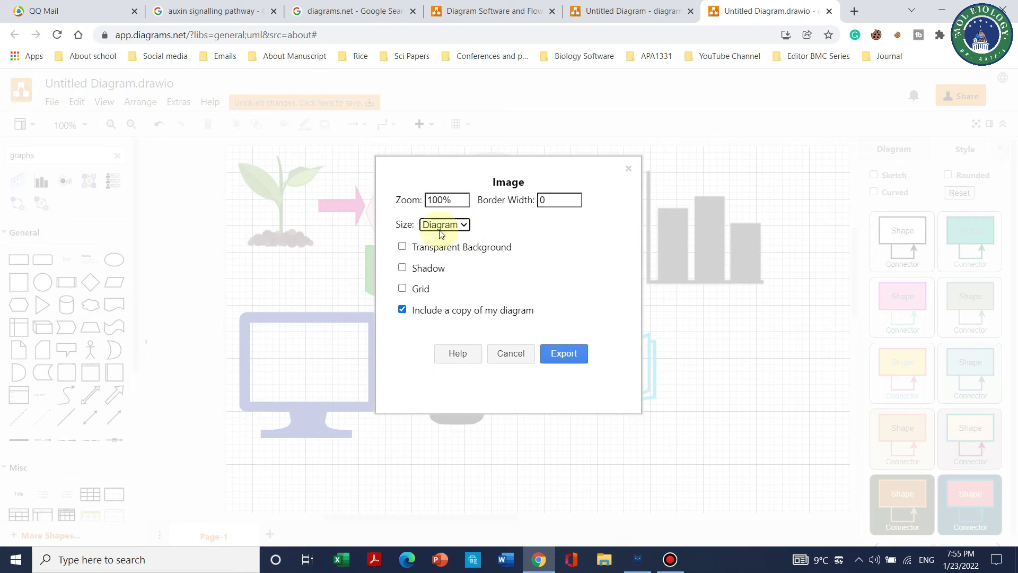
{"action": "left_click", "coordinate": [563, 360]}
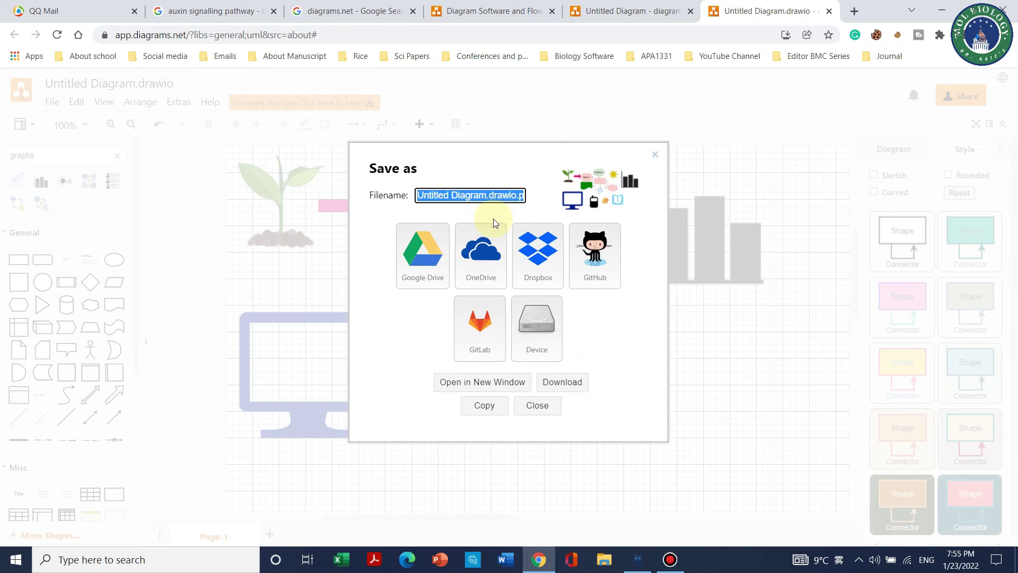
{"action": "left_click", "coordinate": [554, 351]}
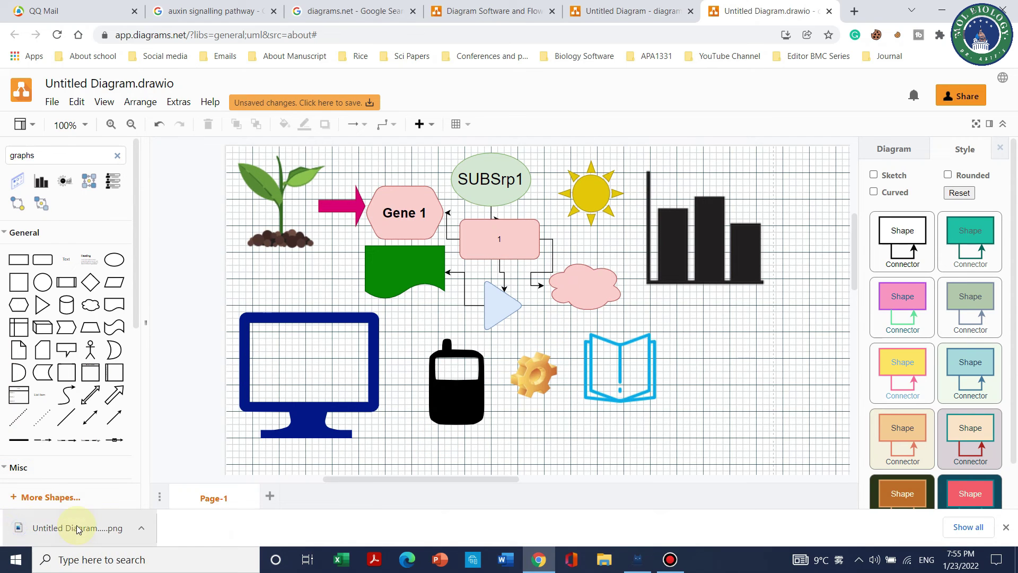
Open the downloaded PNG in Photos, inspect the exported figure up close, and minimize the viewer
{"action": "left_click", "coordinate": [97, 526]}
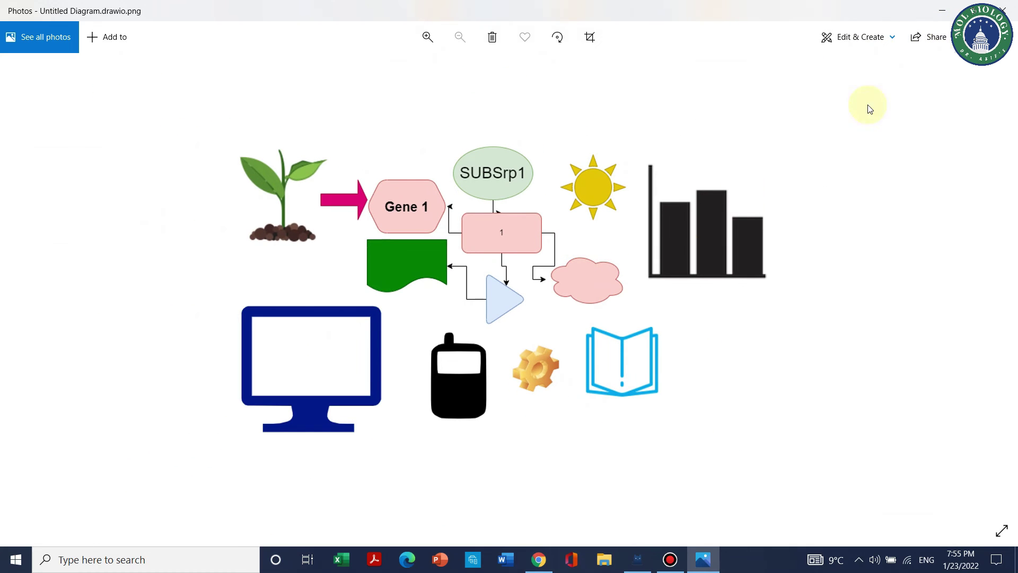
{"action": "scroll", "coordinate": [659, 252], "scroll_direction": "up", "scroll_amount": 3}
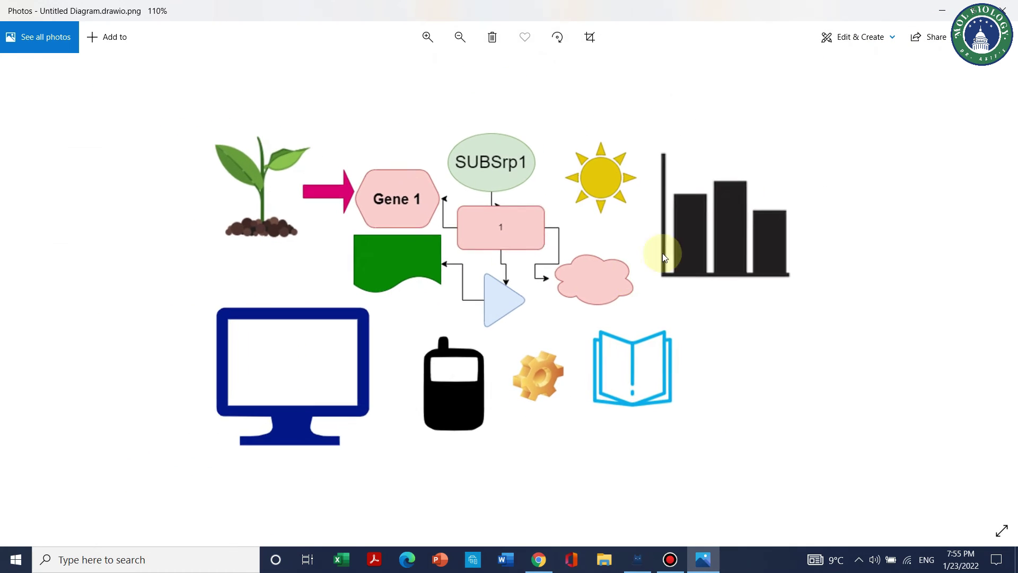
{"action": "scroll", "coordinate": [686, 318], "scroll_direction": "down", "scroll_amount": 3}
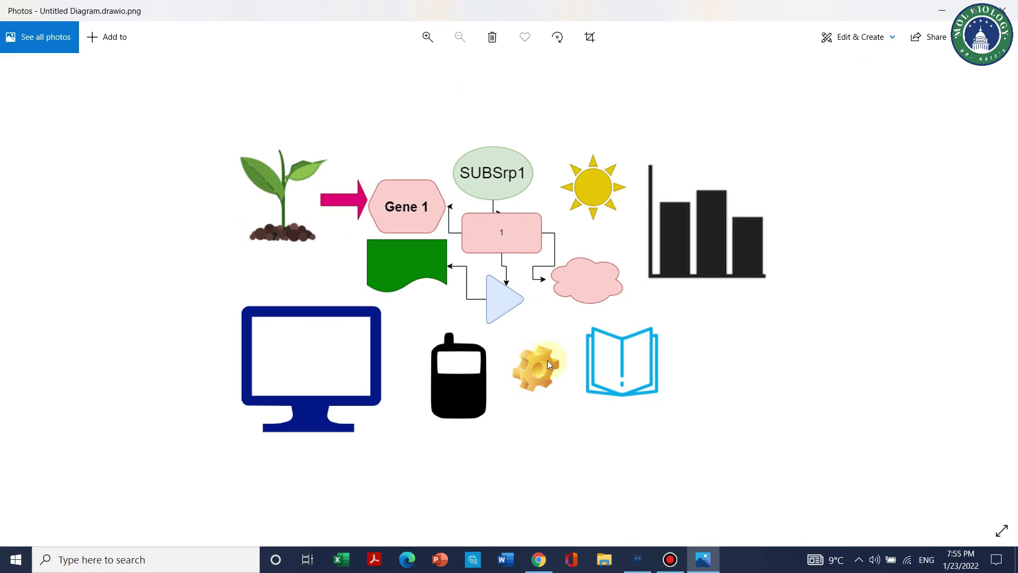
{"action": "scroll", "coordinate": [547, 364], "scroll_direction": "up", "scroll_amount": 2}
{"action": "scroll", "coordinate": [614, 341], "scroll_direction": "down", "scroll_amount": 2}
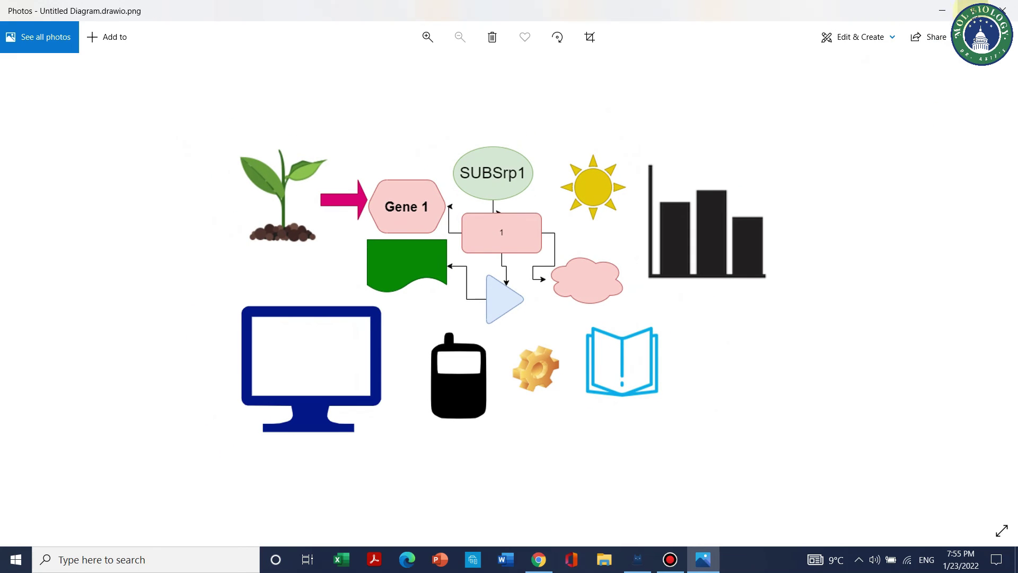
{"action": "left_click", "coordinate": [942, 11]}
Move the blue monitor slightly up on the page
{"action": "scroll", "coordinate": [422, 341], "scroll_direction": "up", "scroll_amount": 5}
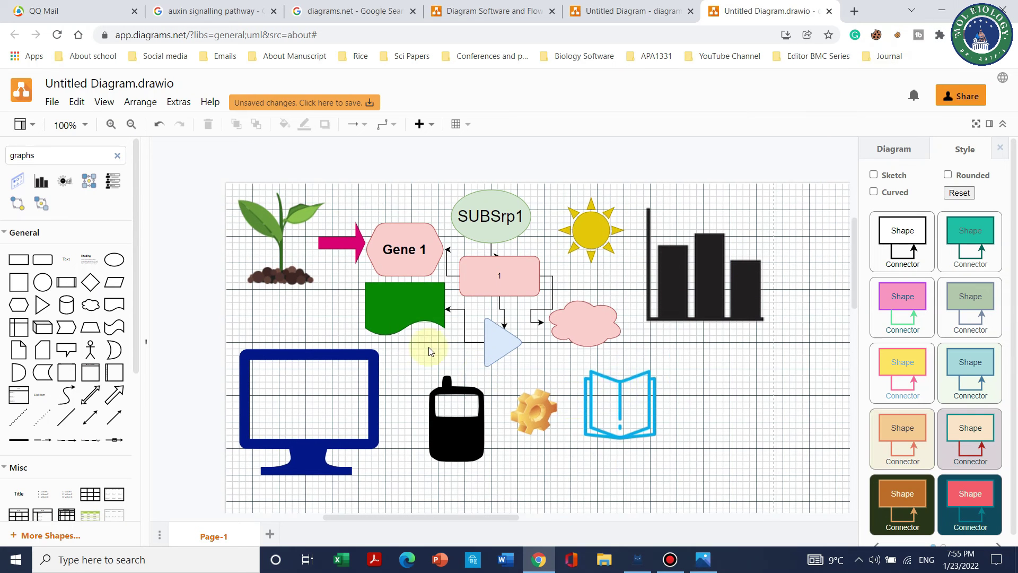
{"action": "scroll", "coordinate": [243, 191], "scroll_direction": "down", "scroll_amount": 7}
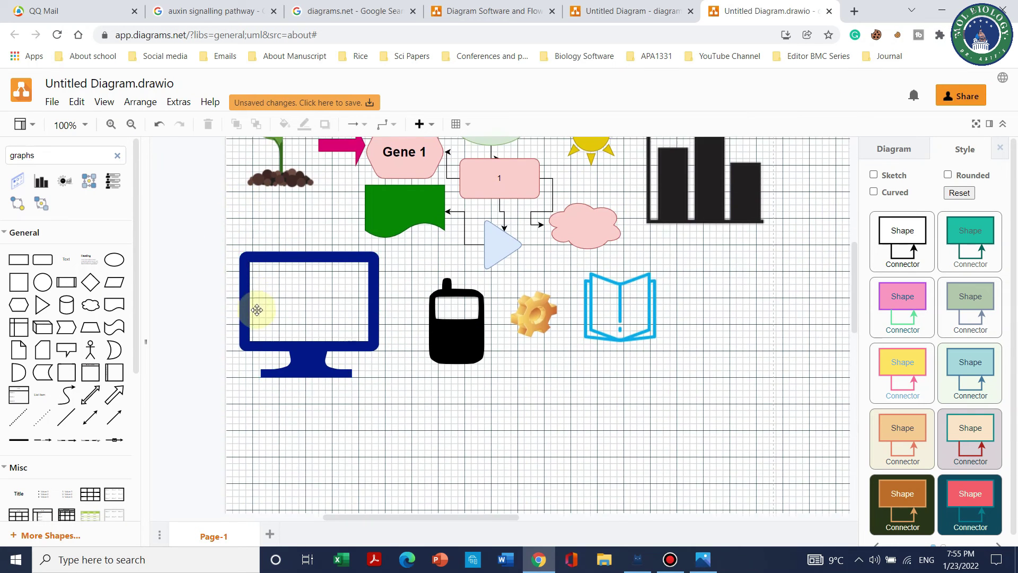
{"action": "scroll", "coordinate": [254, 307], "scroll_direction": "up", "scroll_amount": 3}
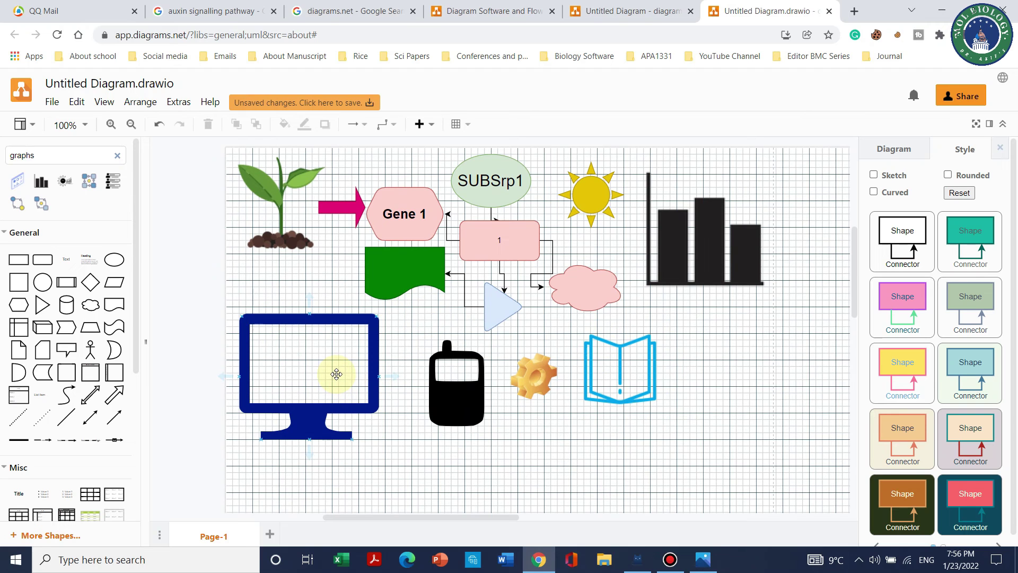
{"action": "left_click_drag", "start_coordinate": [336, 374], "coordinate": [338, 370]}
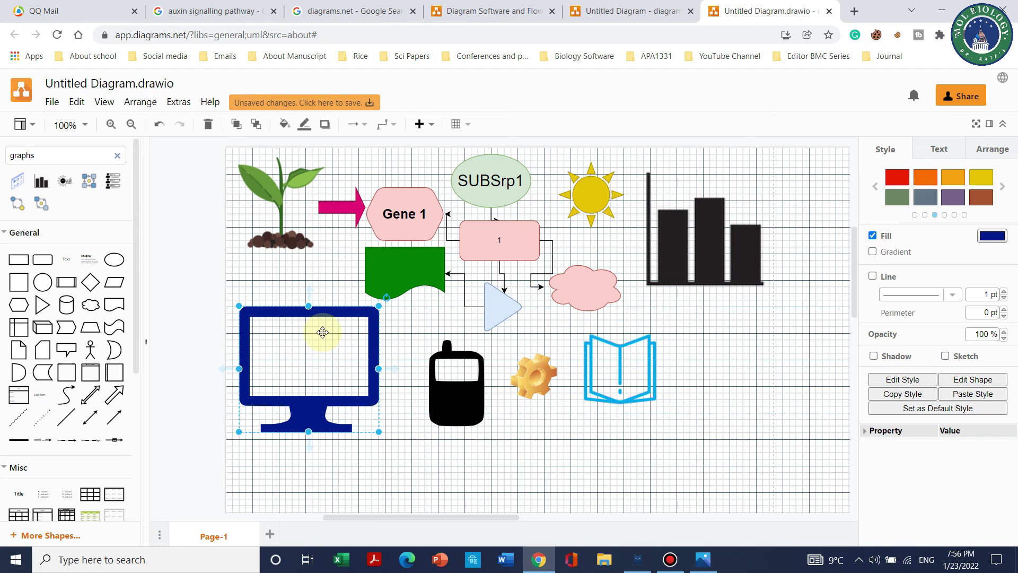
Create a new diagram from the coloured stacked bar chart template in the Charts category
{"action": "left_click", "coordinate": [51, 101]}
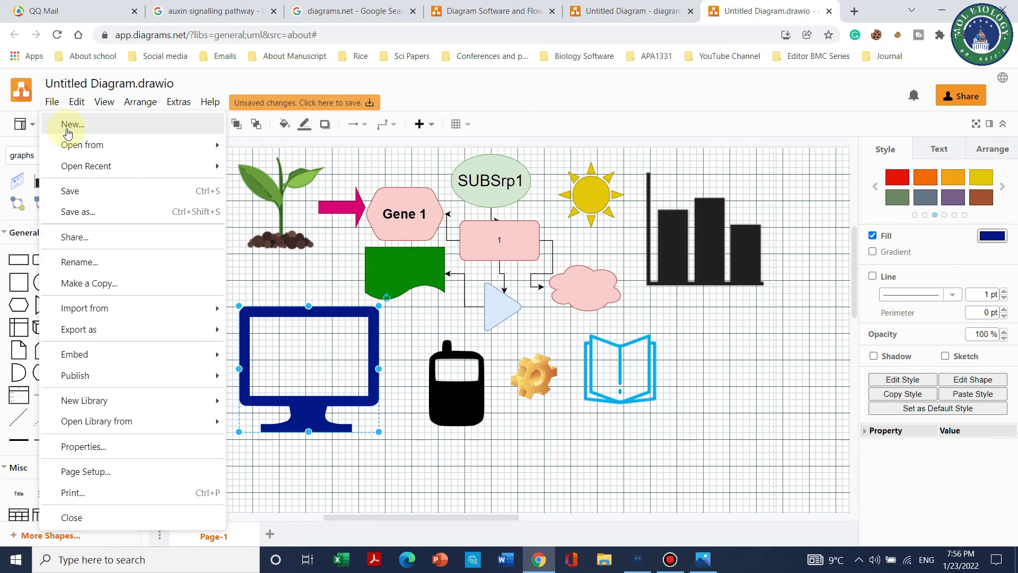
{"action": "left_click", "coordinate": [67, 127]}
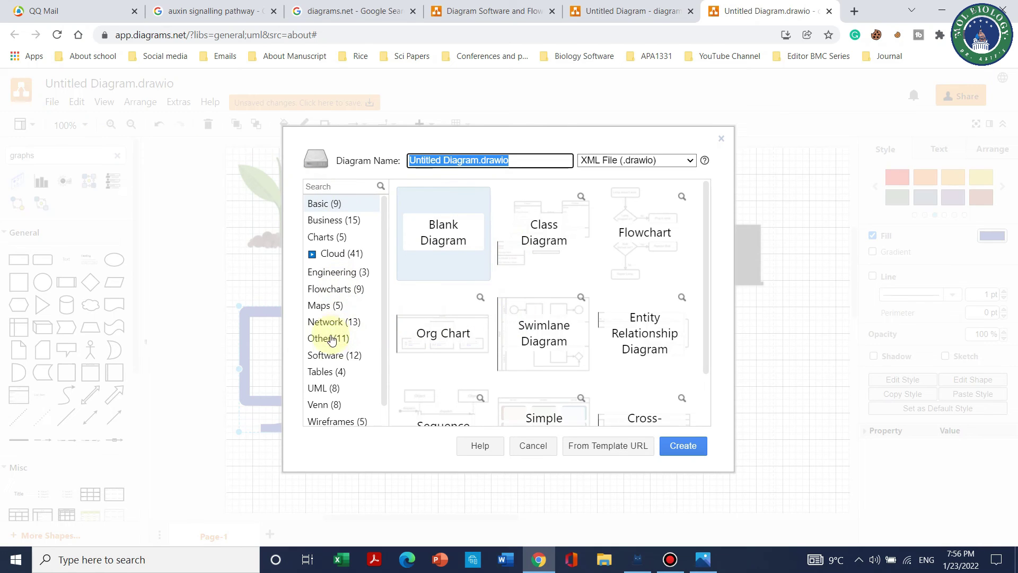
{"action": "left_click", "coordinate": [334, 305]}
{"action": "left_click", "coordinate": [331, 325]}
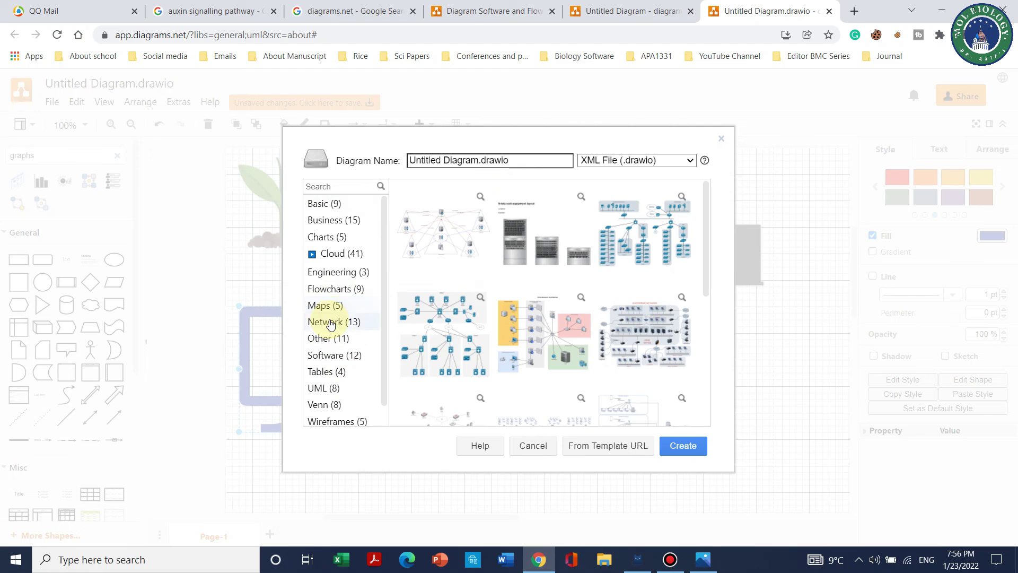
{"action": "left_click", "coordinate": [330, 273]}
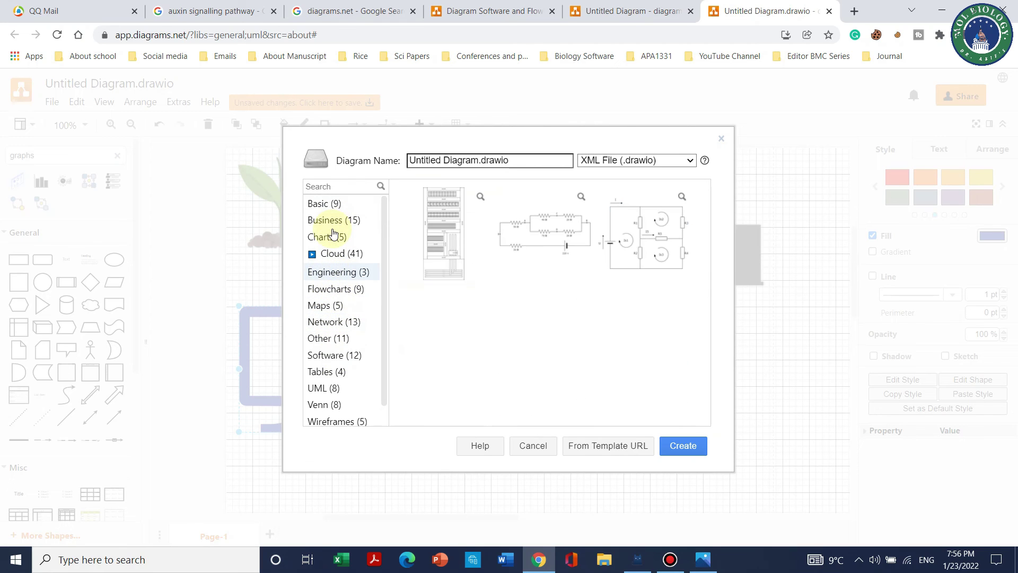
{"action": "left_click", "coordinate": [334, 236]}
{"action": "left_click", "coordinate": [460, 270]}
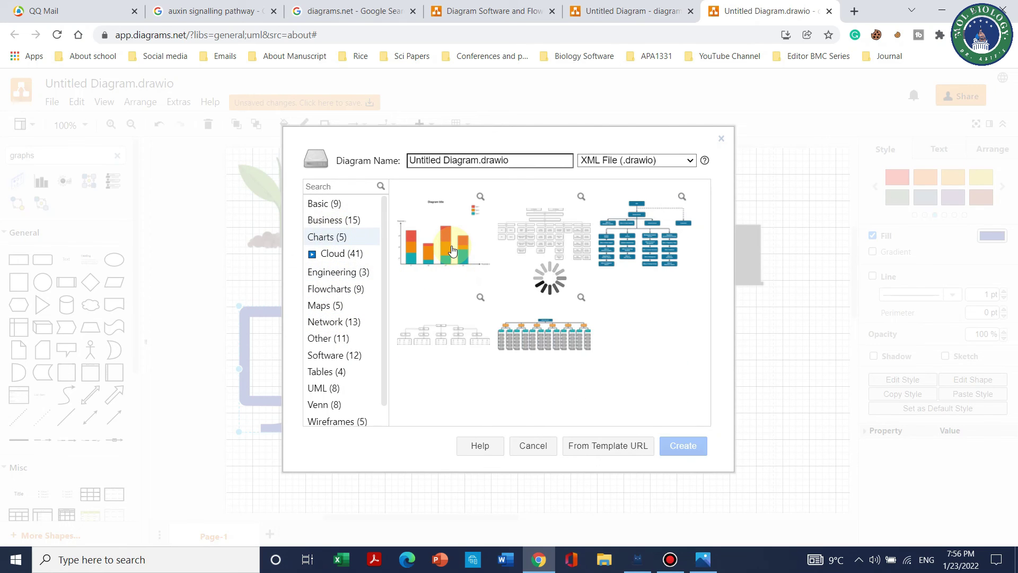
{"action": "left_click", "coordinate": [677, 448]}
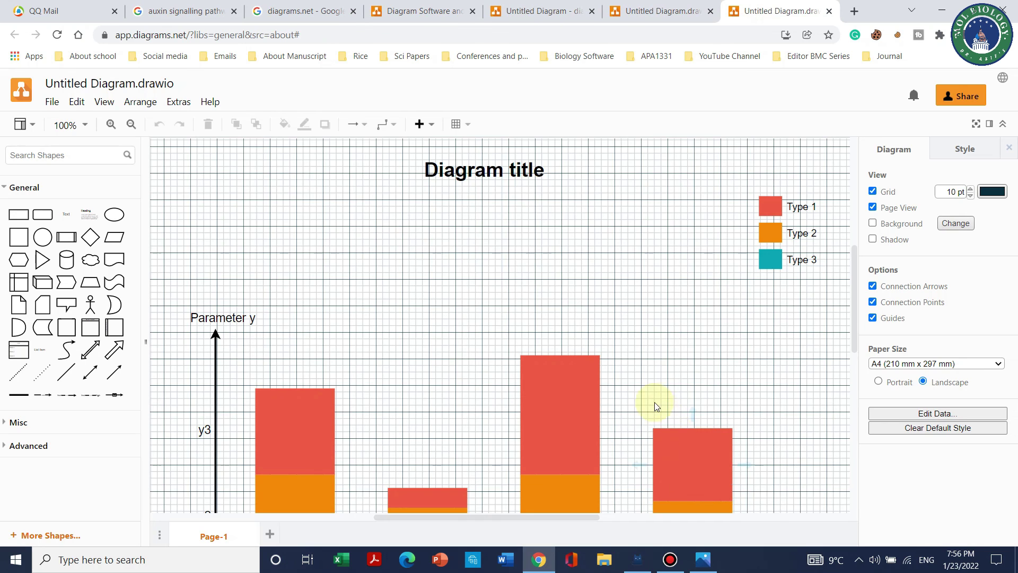
Examine the stacked bars and axes of the new chart, and zoom out to 50% to see the whole page
{"action": "scroll", "coordinate": [552, 334], "scroll_direction": "down", "scroll_amount": 5}
{"action": "left_click", "coordinate": [552, 334]}
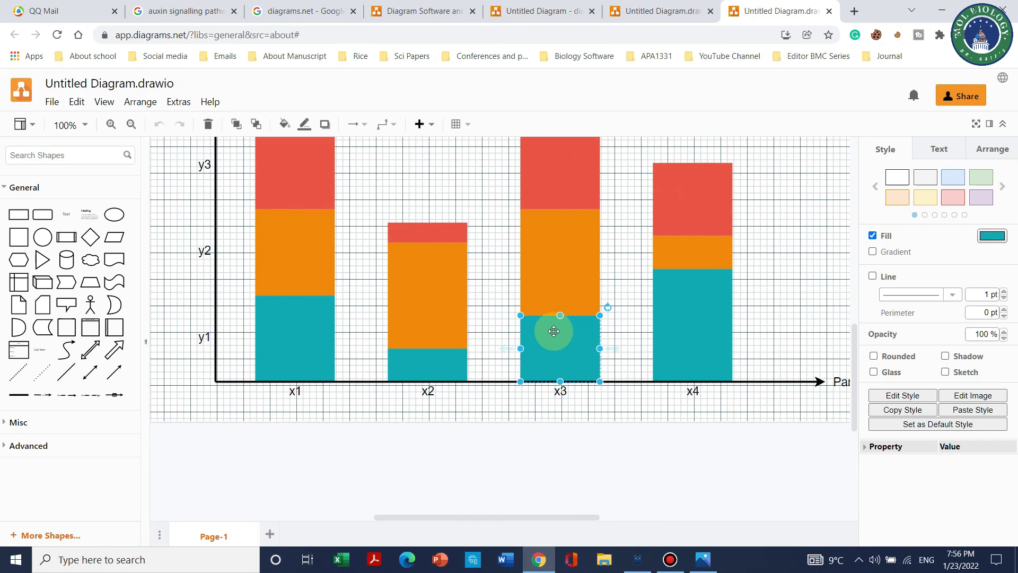
{"action": "scroll", "coordinate": [726, 345], "scroll_direction": "up", "scroll_amount": 4}
{"action": "scroll", "coordinate": [726, 345], "scroll_direction": "down", "scroll_amount": 5}
{"action": "left_click", "coordinate": [790, 289]}
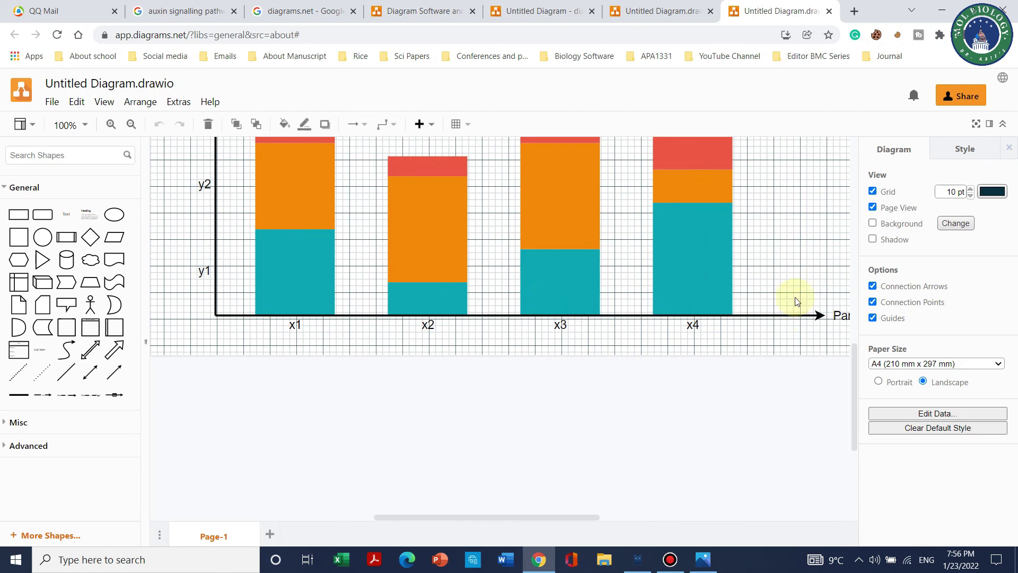
{"action": "scroll", "coordinate": [796, 329], "scroll_direction": "up", "scroll_amount": 4}
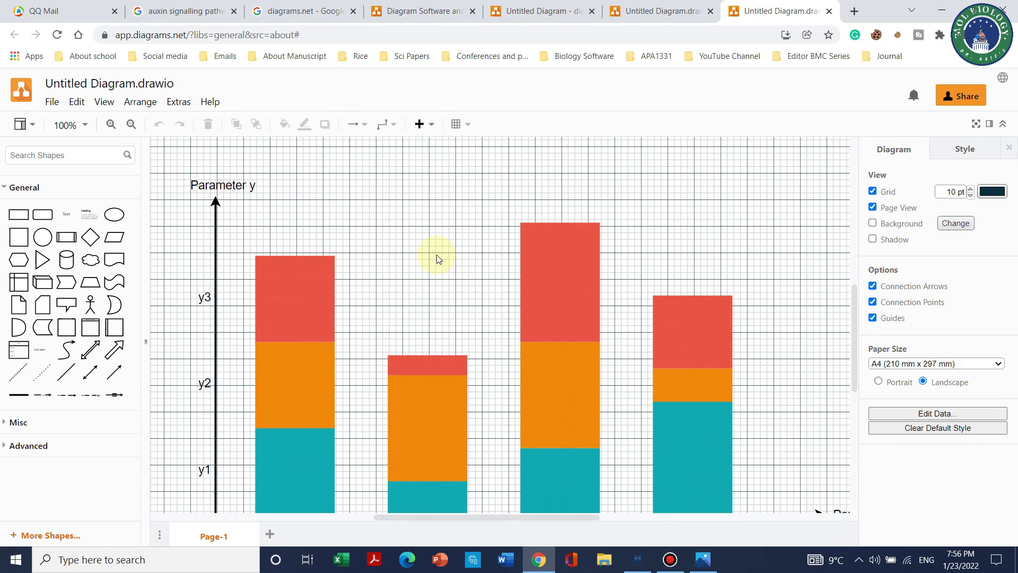
{"action": "left_click", "coordinate": [131, 124]}
{"action": "left_click", "coordinate": [131, 124]}
{"action": "left_click", "coordinate": [504, 324]}
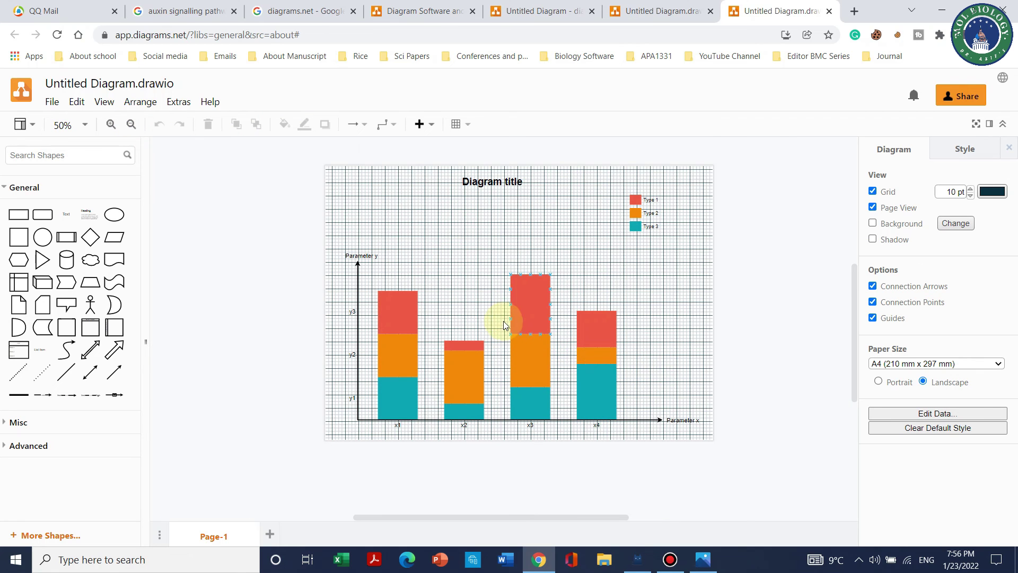
Inspect the chart's individual parts: the x-axis labels, the segments of the x3 bar, the diagram title and the legend
{"action": "left_click", "coordinate": [395, 425]}
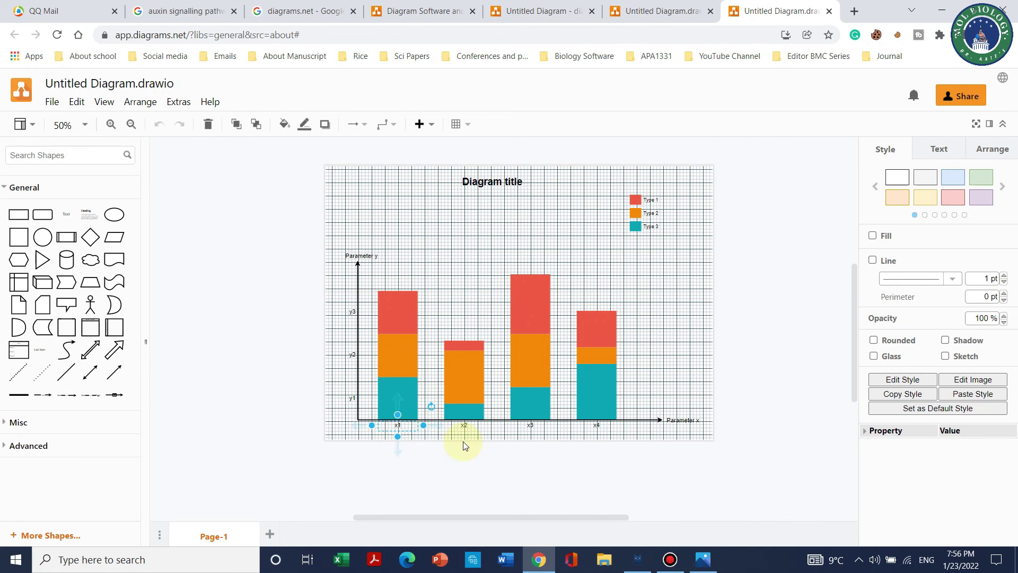
{"action": "left_click", "coordinate": [459, 424]}
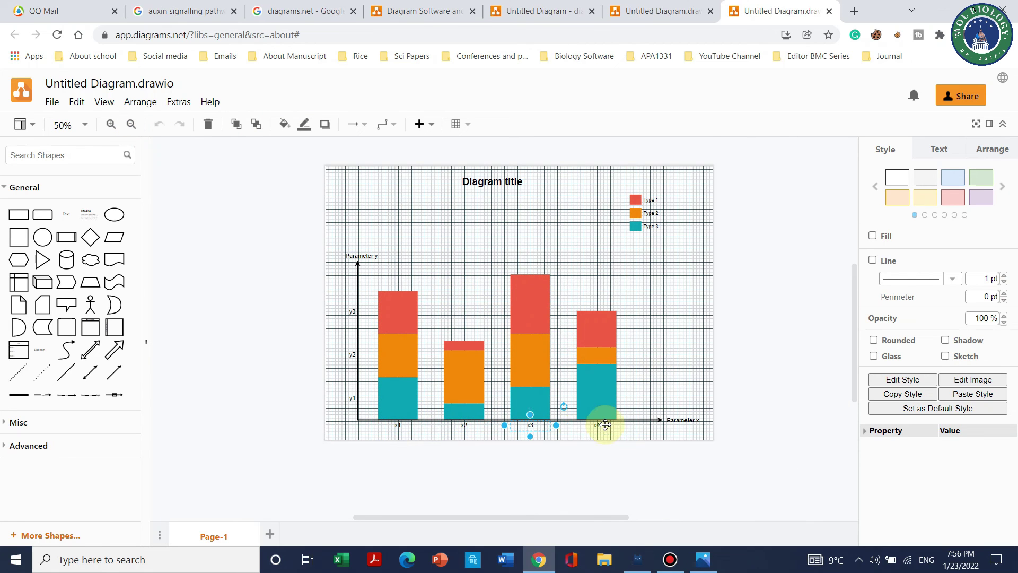
{"action": "left_click", "coordinate": [534, 374]}
{"action": "left_click", "coordinate": [517, 297]}
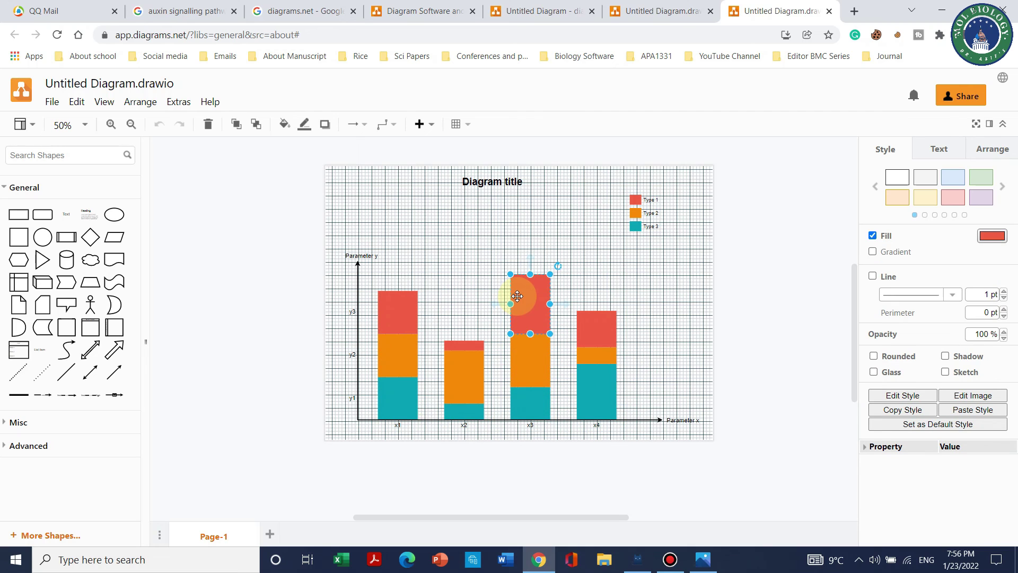
{"action": "left_click", "coordinate": [482, 182]}
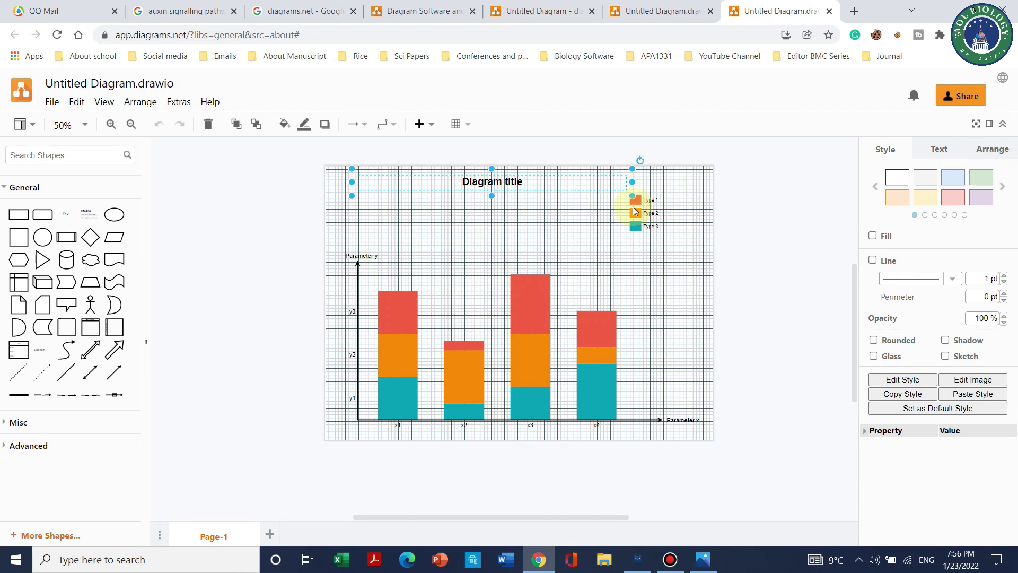
{"action": "left_click", "coordinate": [634, 211]}
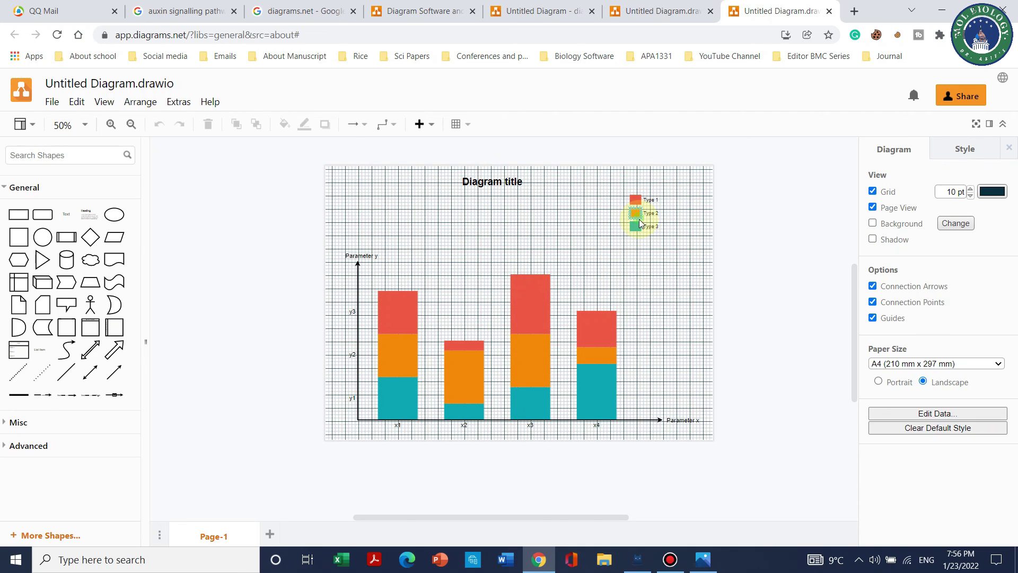
Create a new diagram from the three-circle teal, red and orange template in the Venn category
{"action": "left_click", "coordinate": [52, 101]}
{"action": "mouse_move", "coordinate": [143, 386]}
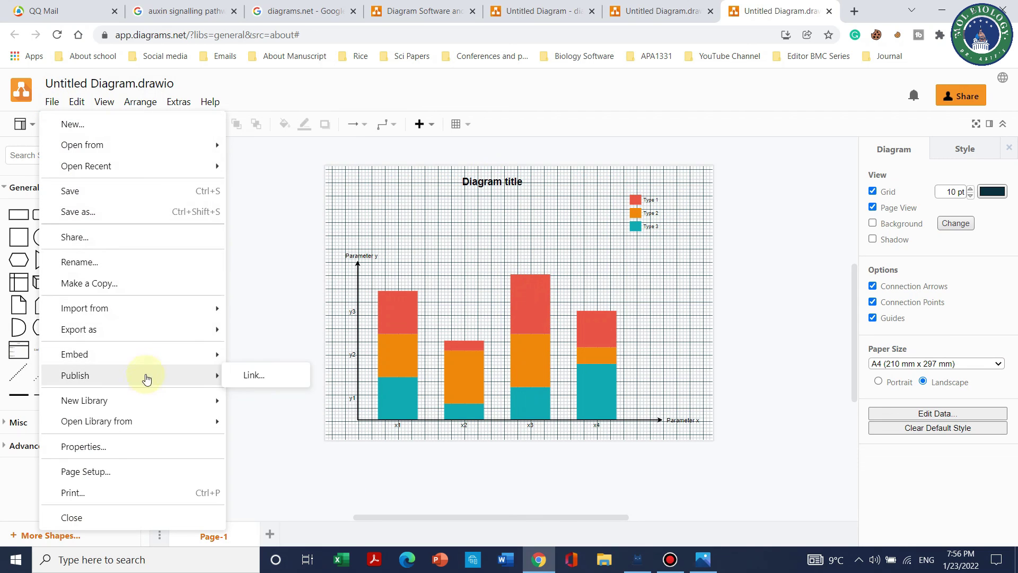
{"action": "left_click", "coordinate": [112, 123]}
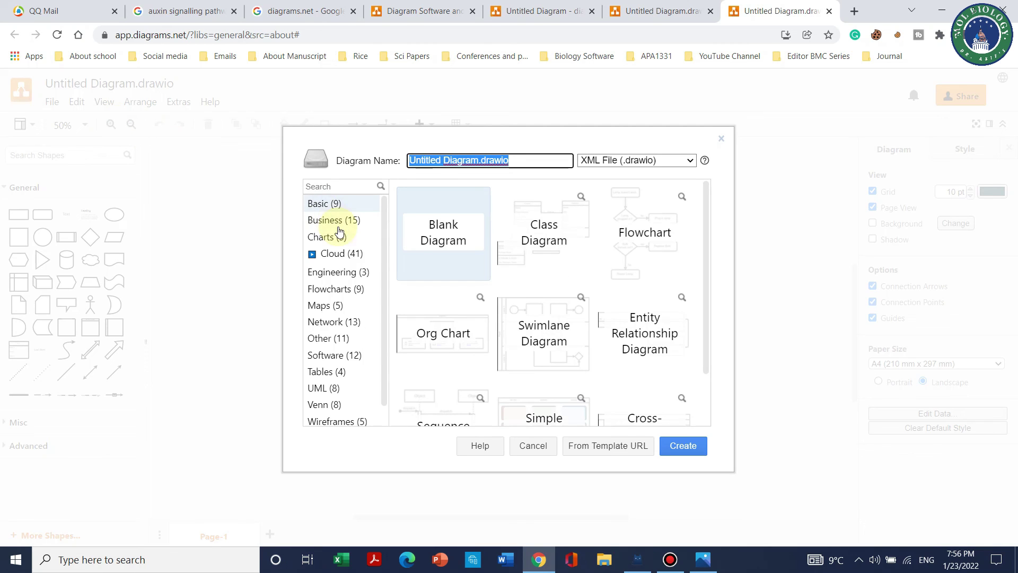
{"action": "scroll", "coordinate": [378, 375], "scroll_direction": "down", "scroll_amount": 1}
{"action": "left_click", "coordinate": [323, 385]}
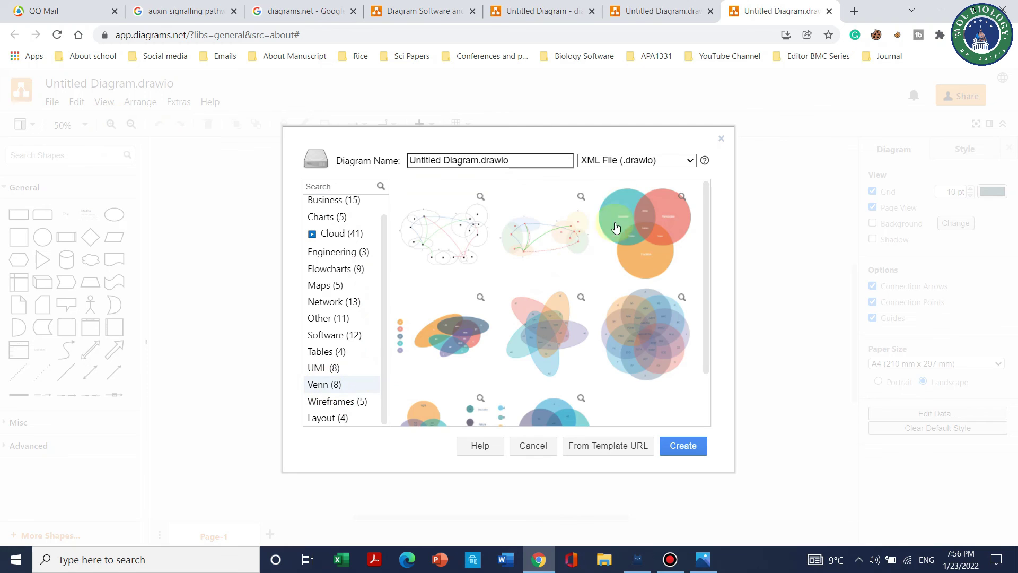
{"action": "left_click", "coordinate": [648, 234]}
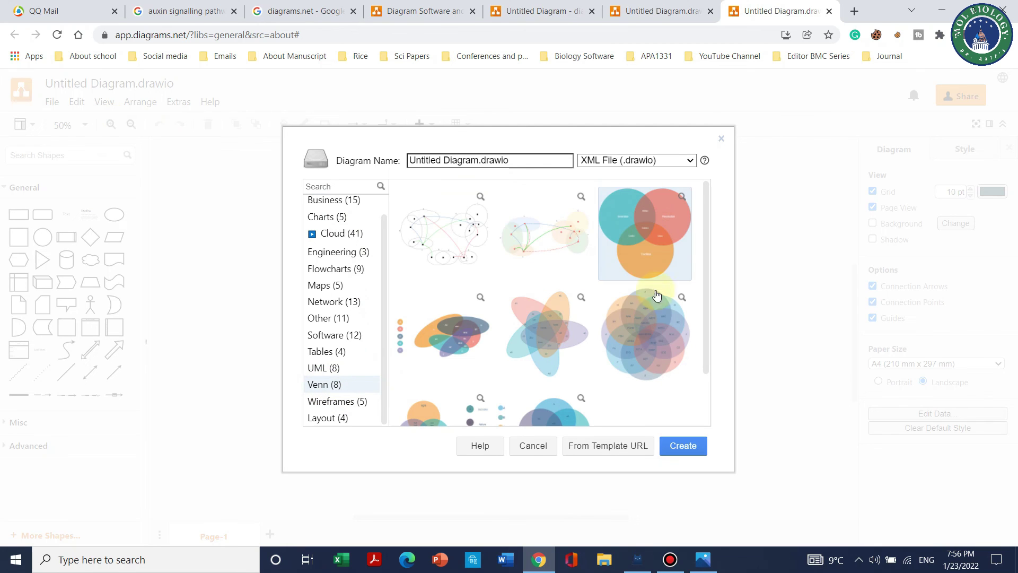
{"action": "left_click", "coordinate": [699, 446]}
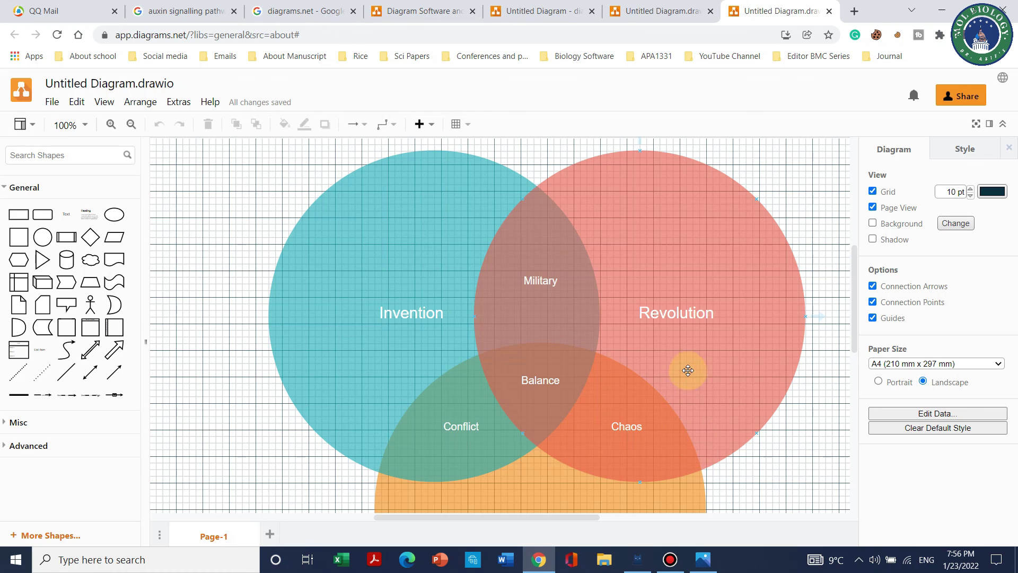
Inspect the new Venn diagram's parts, including the Tradition label and the orange circle behind it
{"action": "scroll", "coordinate": [678, 375], "scroll_direction": "down", "scroll_amount": 3}
{"action": "left_click", "coordinate": [543, 244]}
{"action": "scroll", "coordinate": [724, 372], "scroll_direction": "up", "scroll_amount": 3}
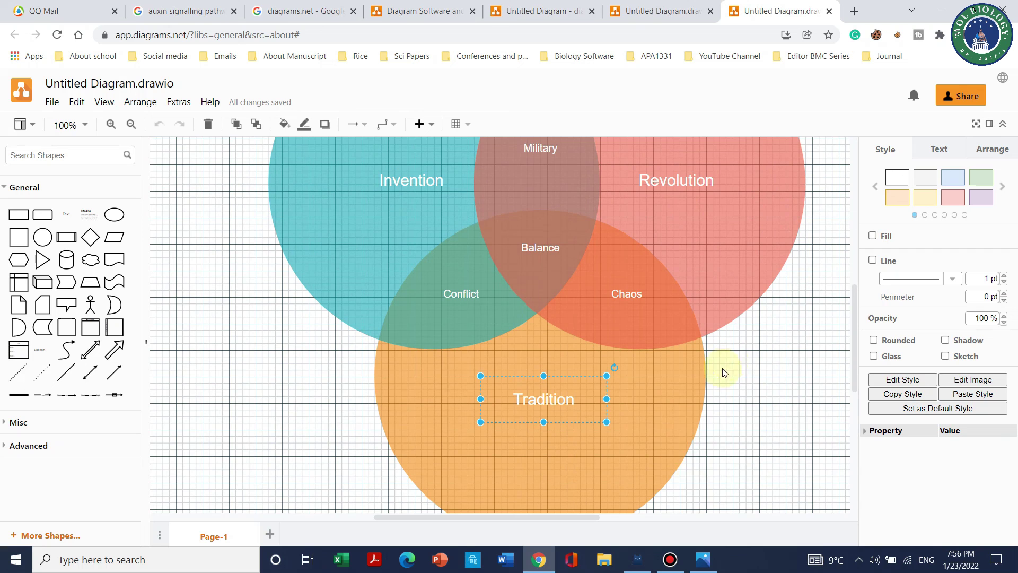
{"action": "left_click", "coordinate": [665, 431]}
{"action": "scroll", "coordinate": [627, 262], "scroll_direction": "up", "scroll_amount": 3}
{"action": "scroll", "coordinate": [652, 304], "scroll_direction": "down", "scroll_amount": 3}
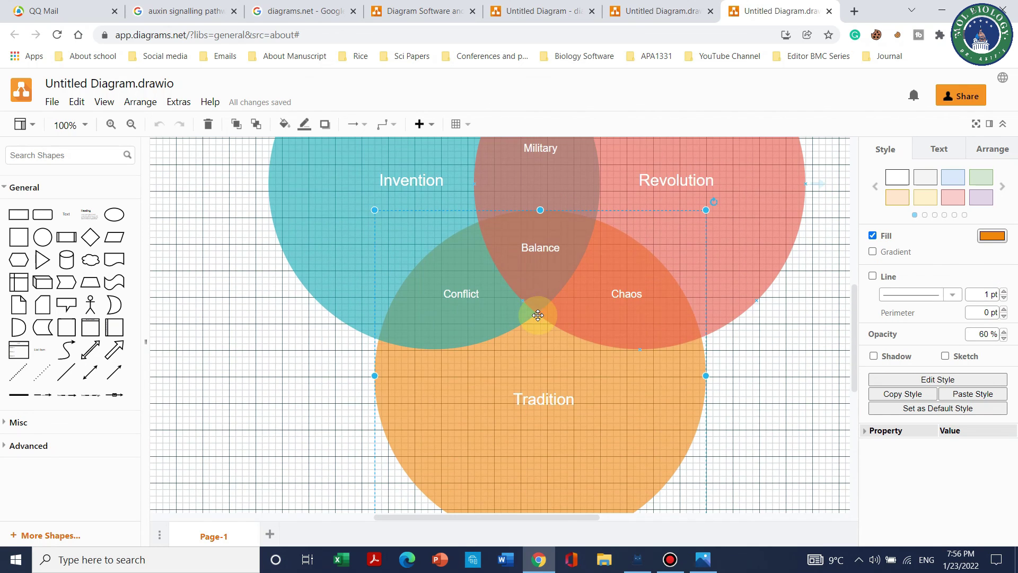
{"action": "scroll", "coordinate": [380, 250], "scroll_direction": "up", "scroll_amount": 4}
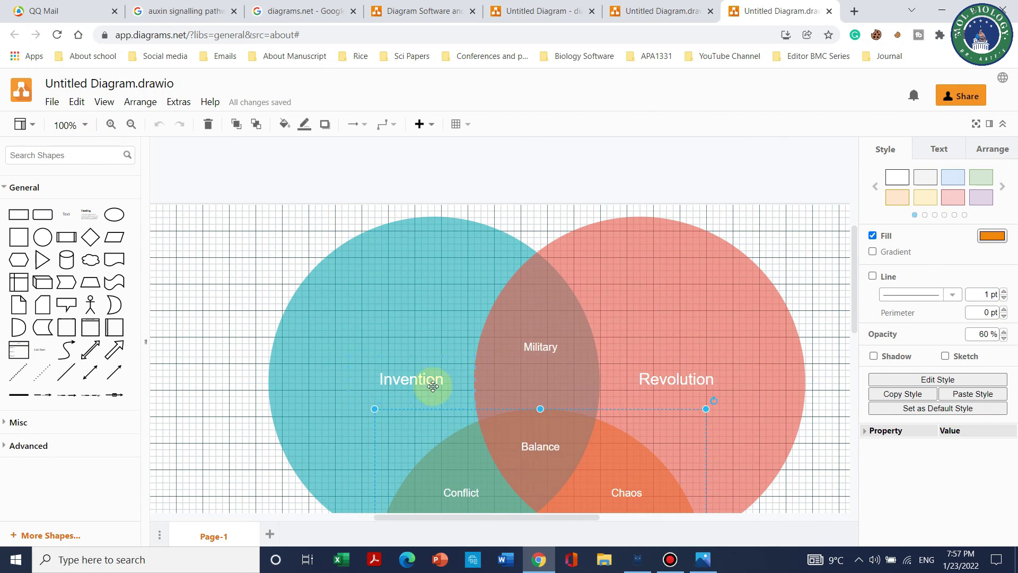
Replace the Invention label in the teal circle with the presenter's title and name followed by "Mol. Biology"
{"action": "left_click", "coordinate": [430, 379]}
{"action": "type", "text": "Dr"}
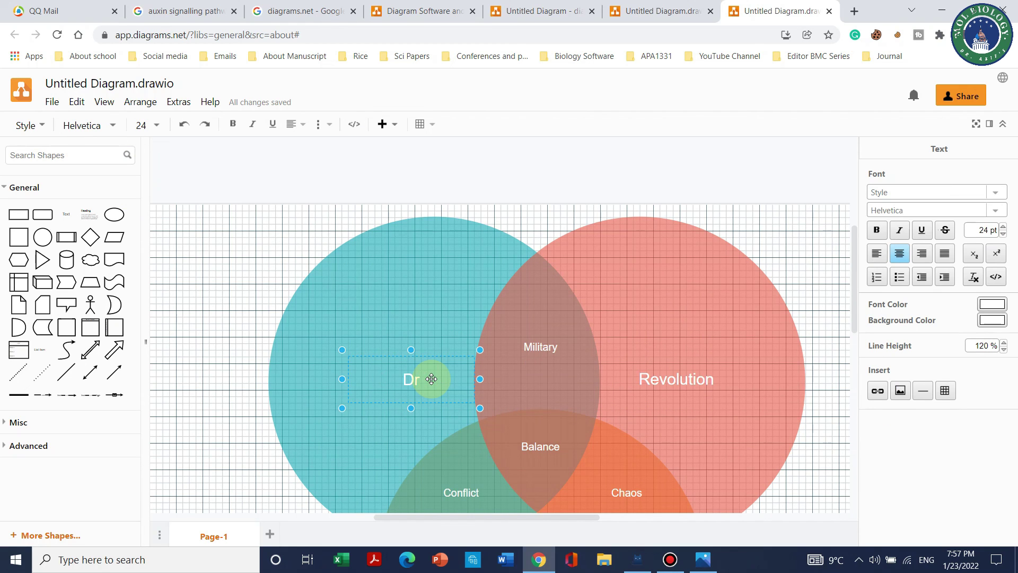
{"action": "type", "text": ". Asif Mp"}
{"action": "key", "text": "BackSpace"}
{"action": "type", "text": "ol"}
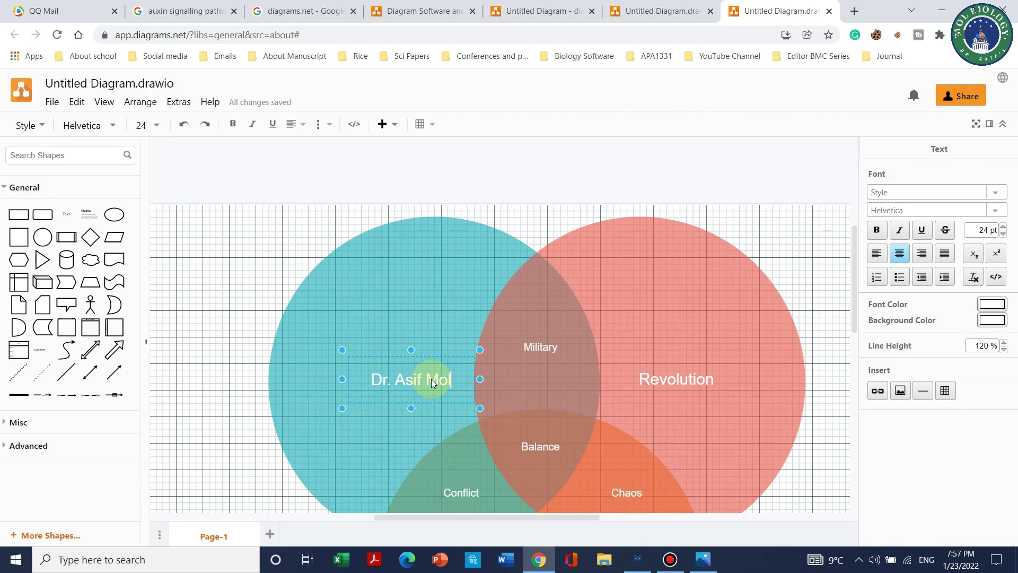
{"action": "type", "text": ". "}
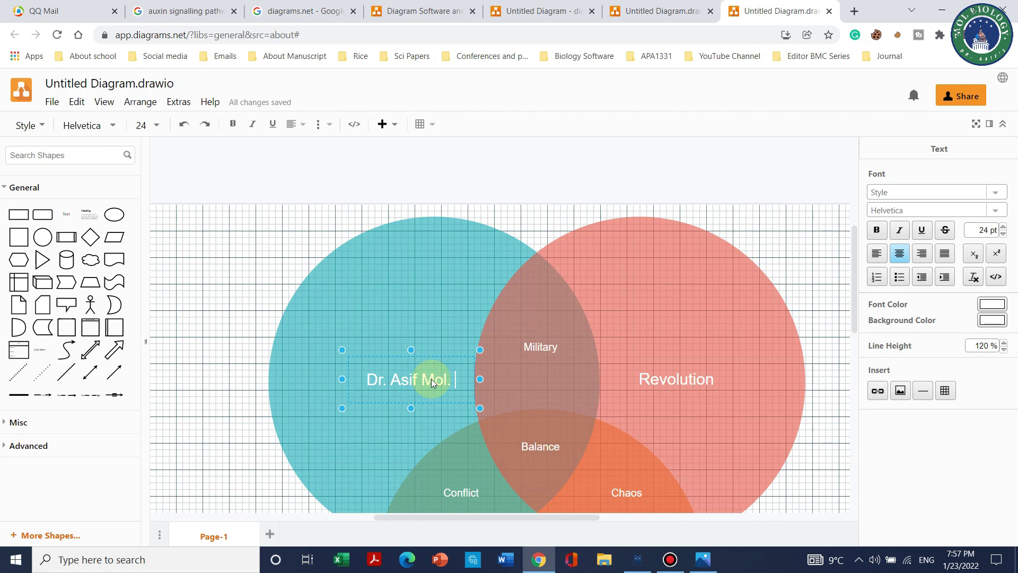
{"action": "type", "text": "Biology"}
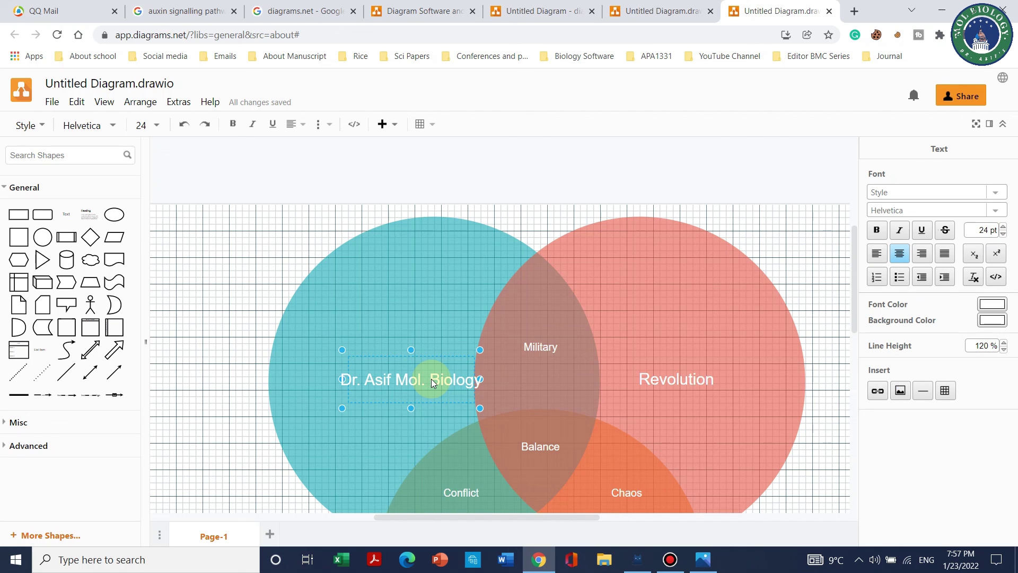
{"action": "left_click", "coordinate": [460, 245]}
{"action": "scroll", "coordinate": [477, 254], "scroll_direction": "down", "scroll_amount": 5}
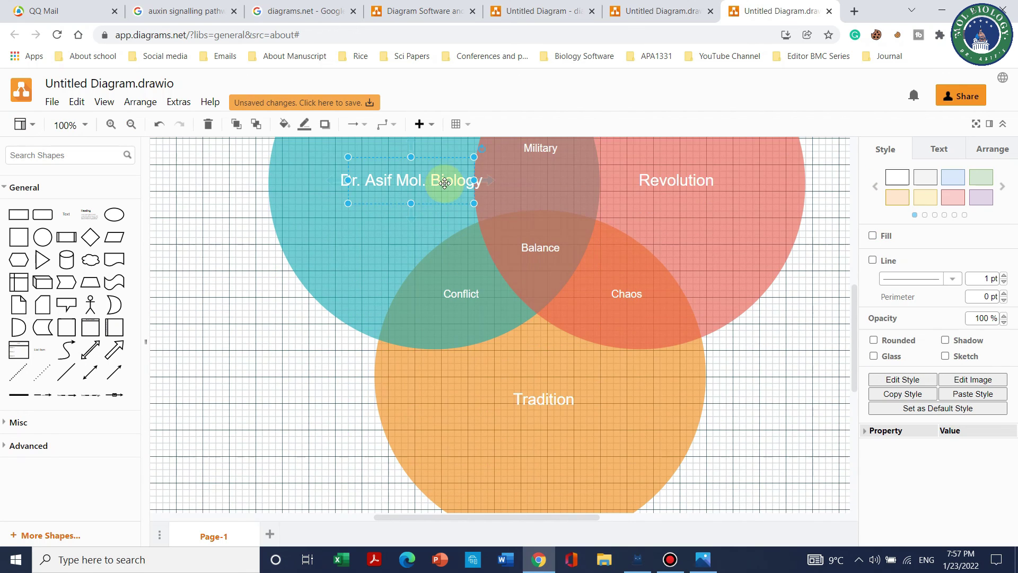
{"action": "left_click", "coordinate": [417, 193]}
Export the Venn diagram as a JPEG image at 100% zoom with a border width of 0
{"action": "left_click", "coordinate": [51, 101]}
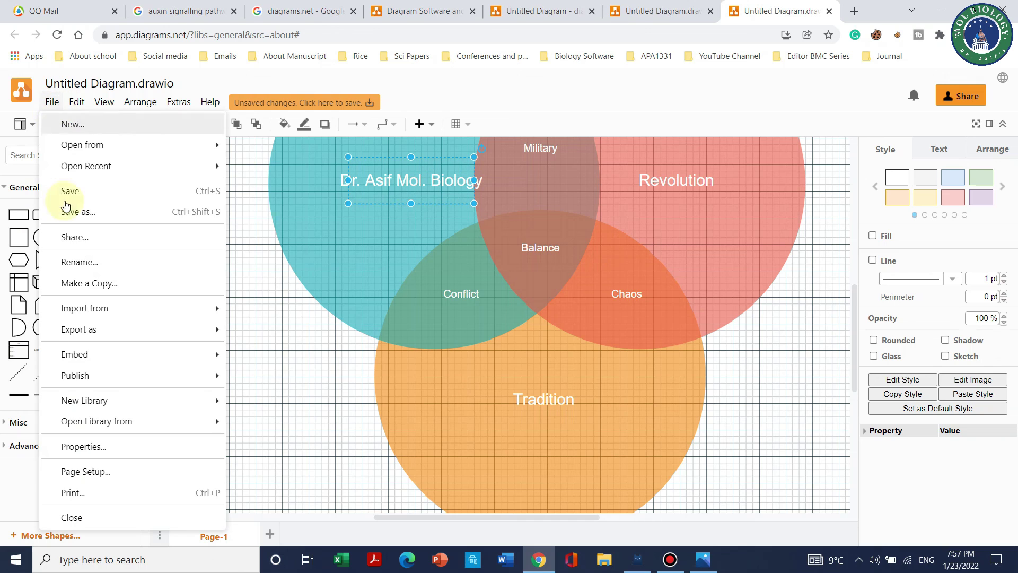
{"action": "mouse_move", "coordinate": [117, 352]}
{"action": "mouse_move", "coordinate": [121, 333]}
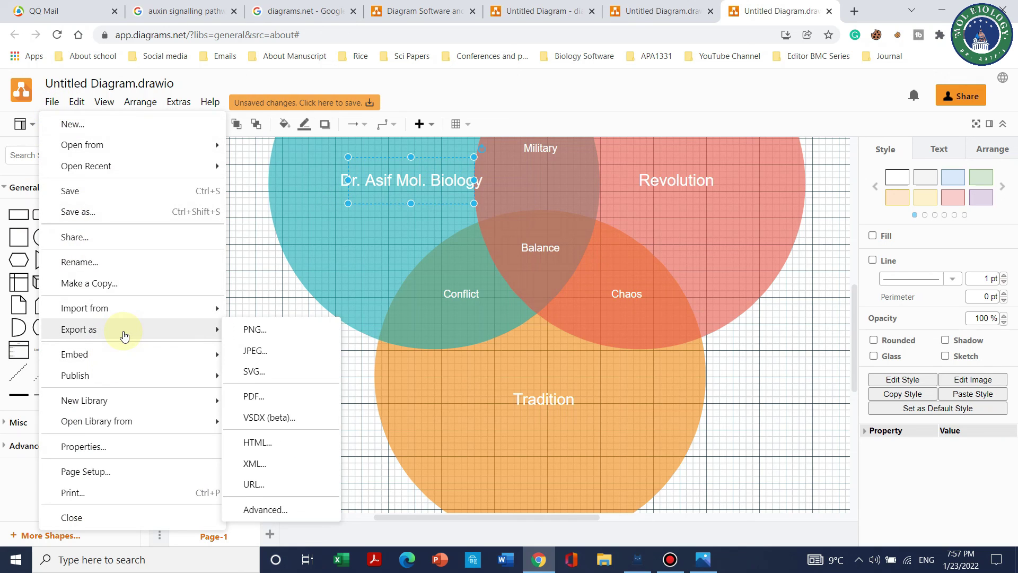
{"action": "left_click", "coordinate": [300, 358]}
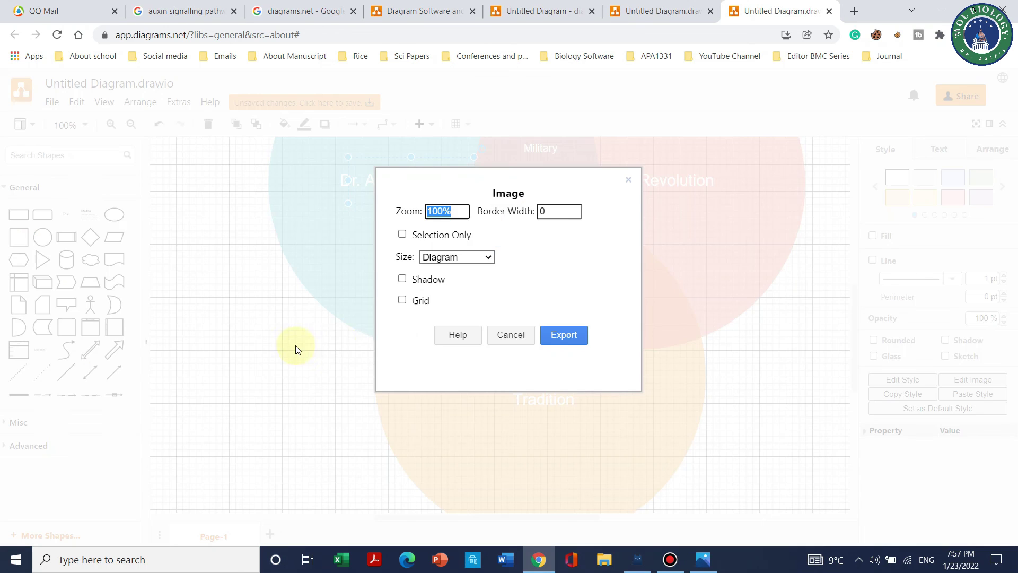
{"action": "left_click", "coordinate": [562, 339]}
{"action": "left_click", "coordinate": [539, 352]}
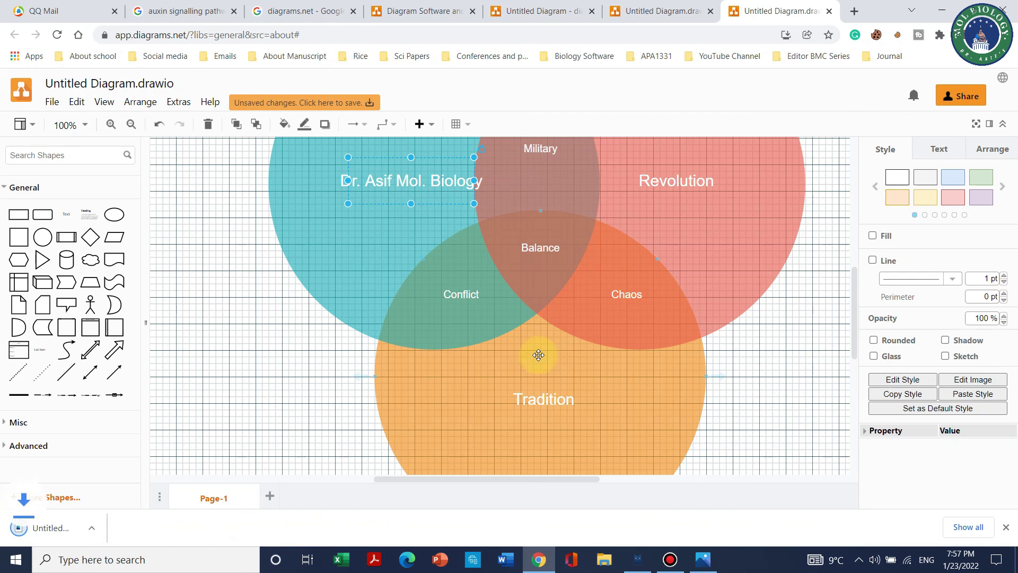
View the exported Untitled Diagram.jpg in the Photos viewer, close it, and look over the Venn diagram again
{"action": "left_click", "coordinate": [106, 521]}
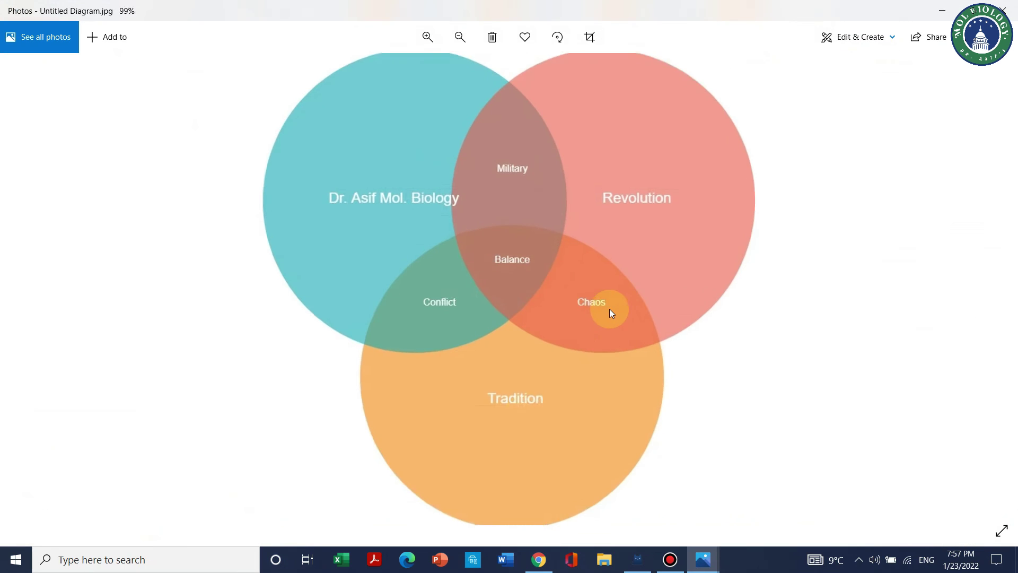
{"action": "left_click", "coordinate": [1004, 10]}
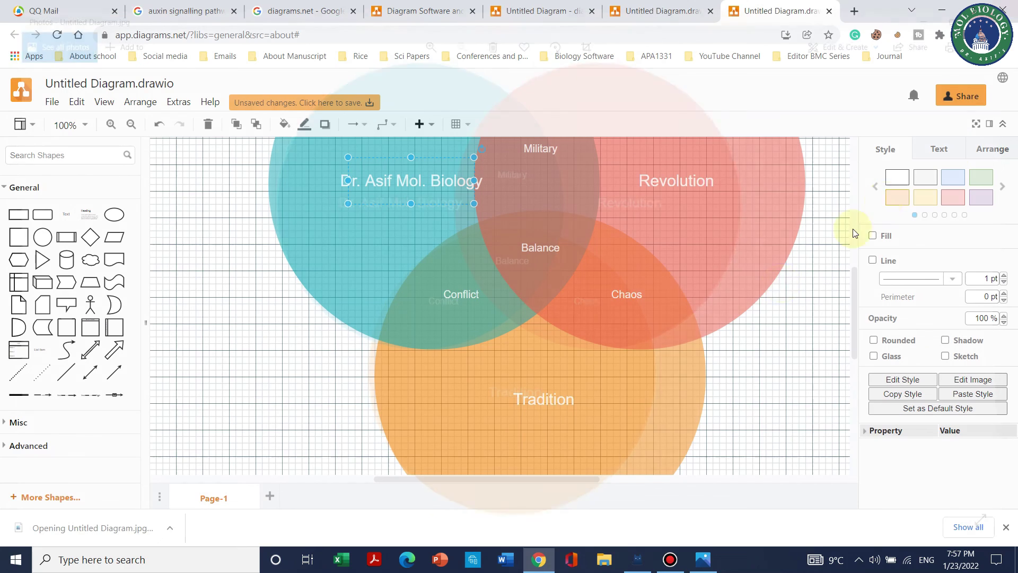
{"action": "scroll", "coordinate": [549, 307], "scroll_direction": "up", "scroll_amount": 5}
{"action": "scroll", "coordinate": [554, 310], "scroll_direction": "down", "scroll_amount": 3}
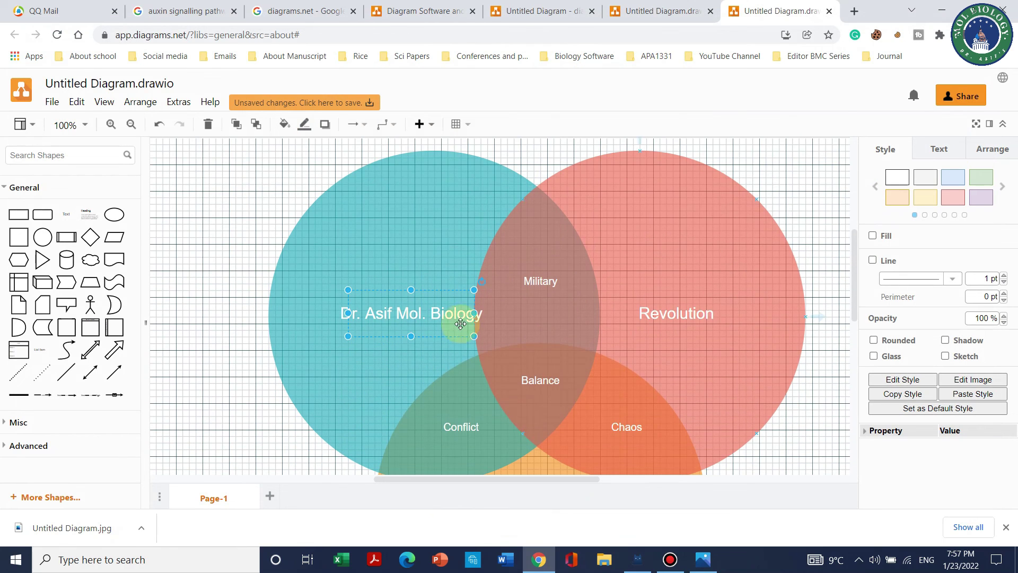
{"action": "scroll", "coordinate": [279, 234], "scroll_direction": "up", "scroll_amount": 2}
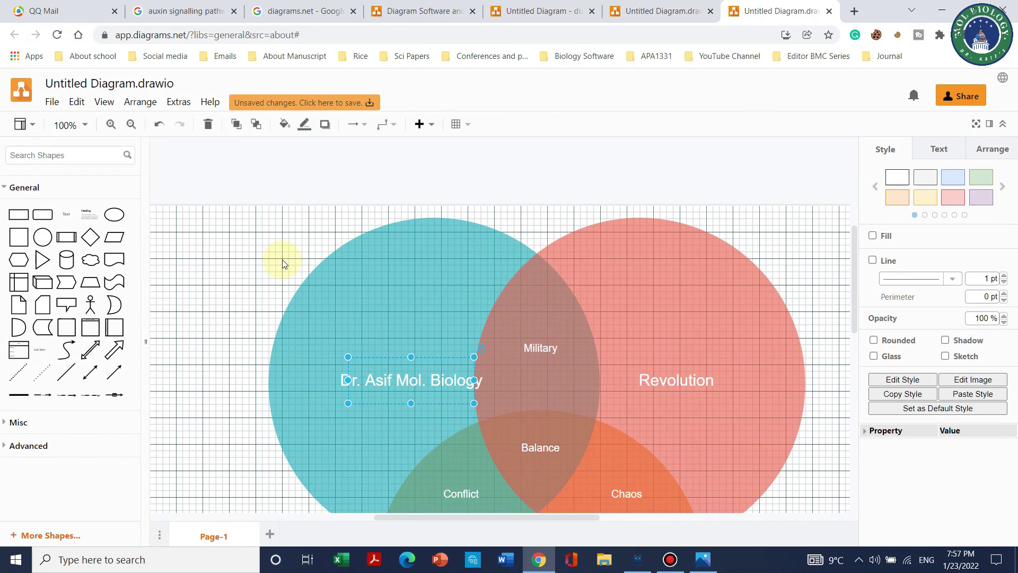